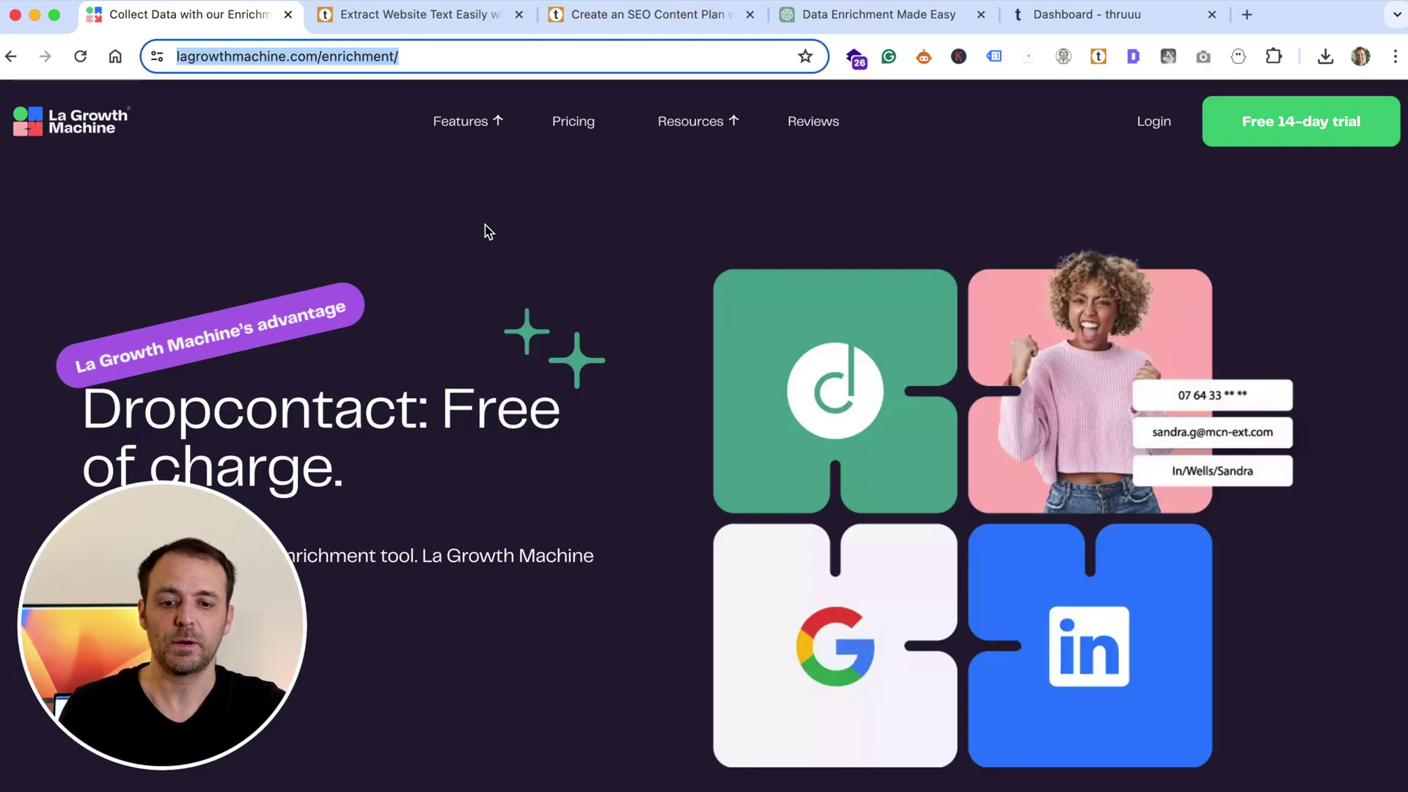
Step: Open the Enrich Leads feature page on the La Growth Machine website
double_click(267, 57)
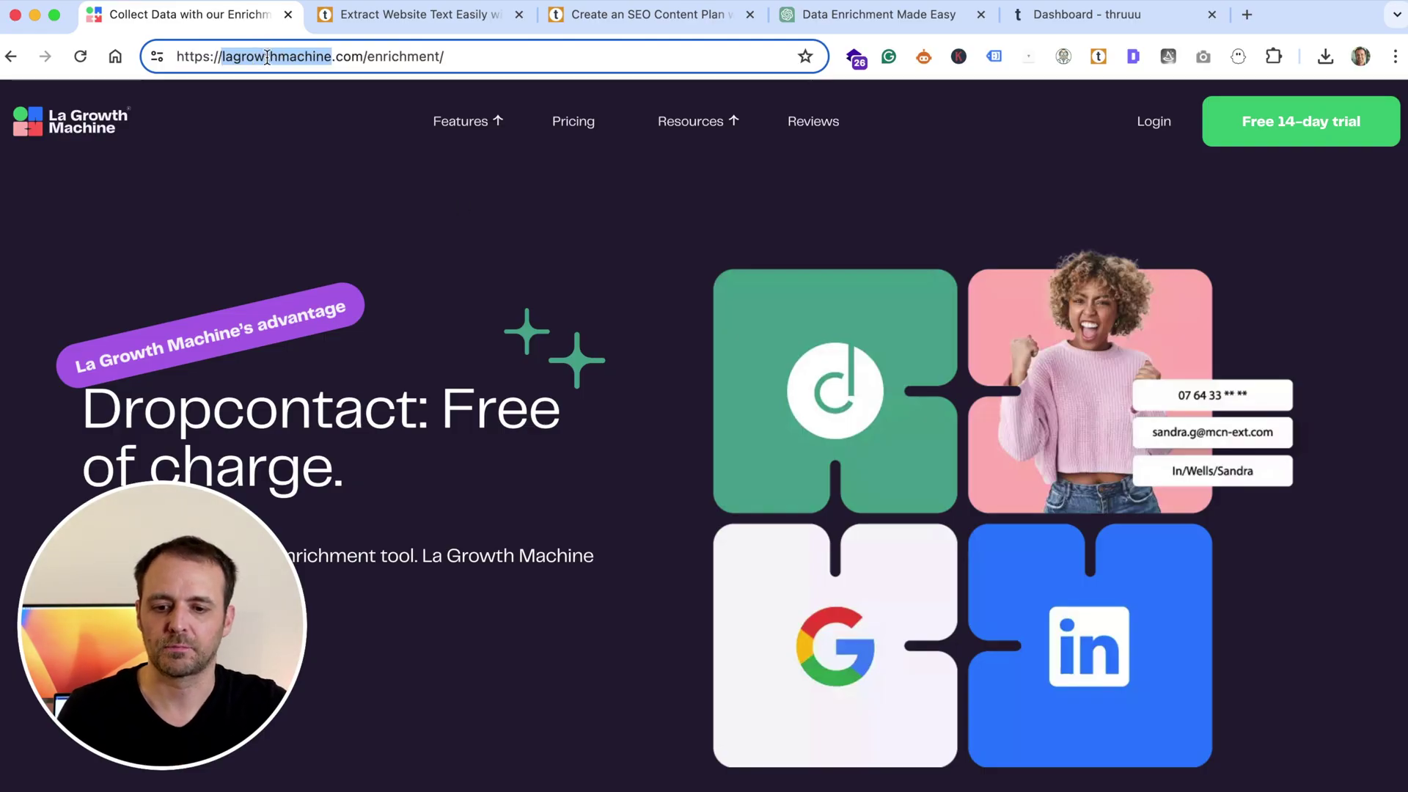
click(250, 185)
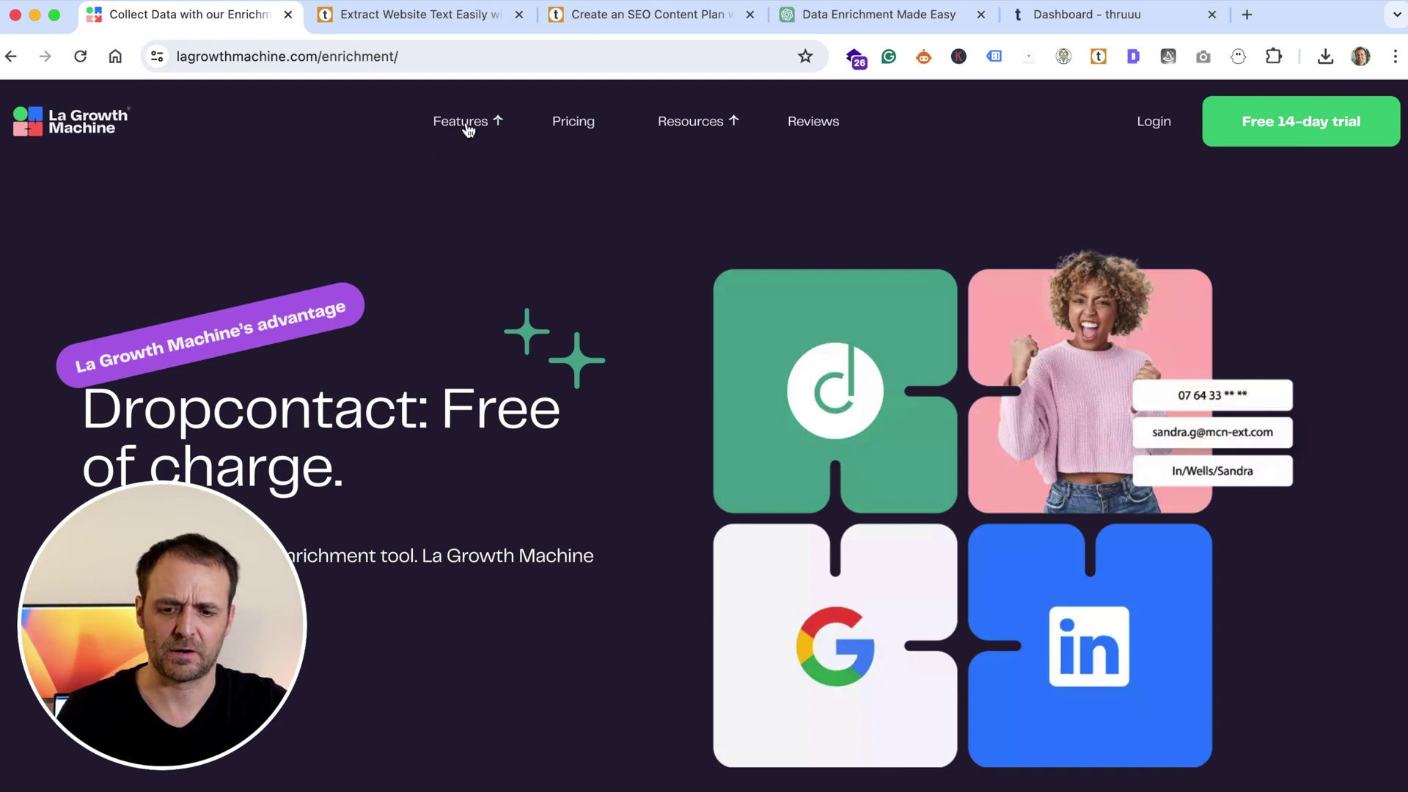
mouse_move(468, 124)
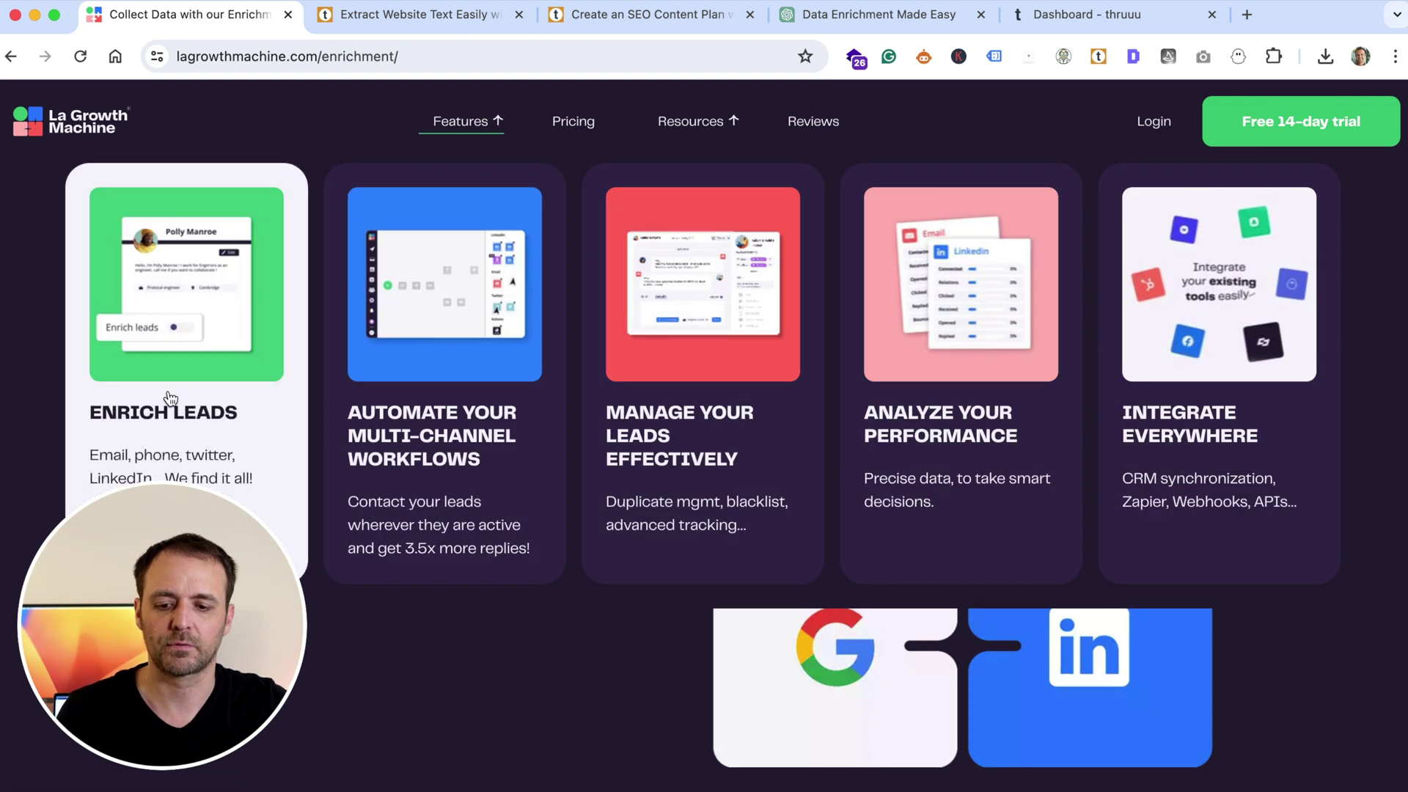
click(168, 420)
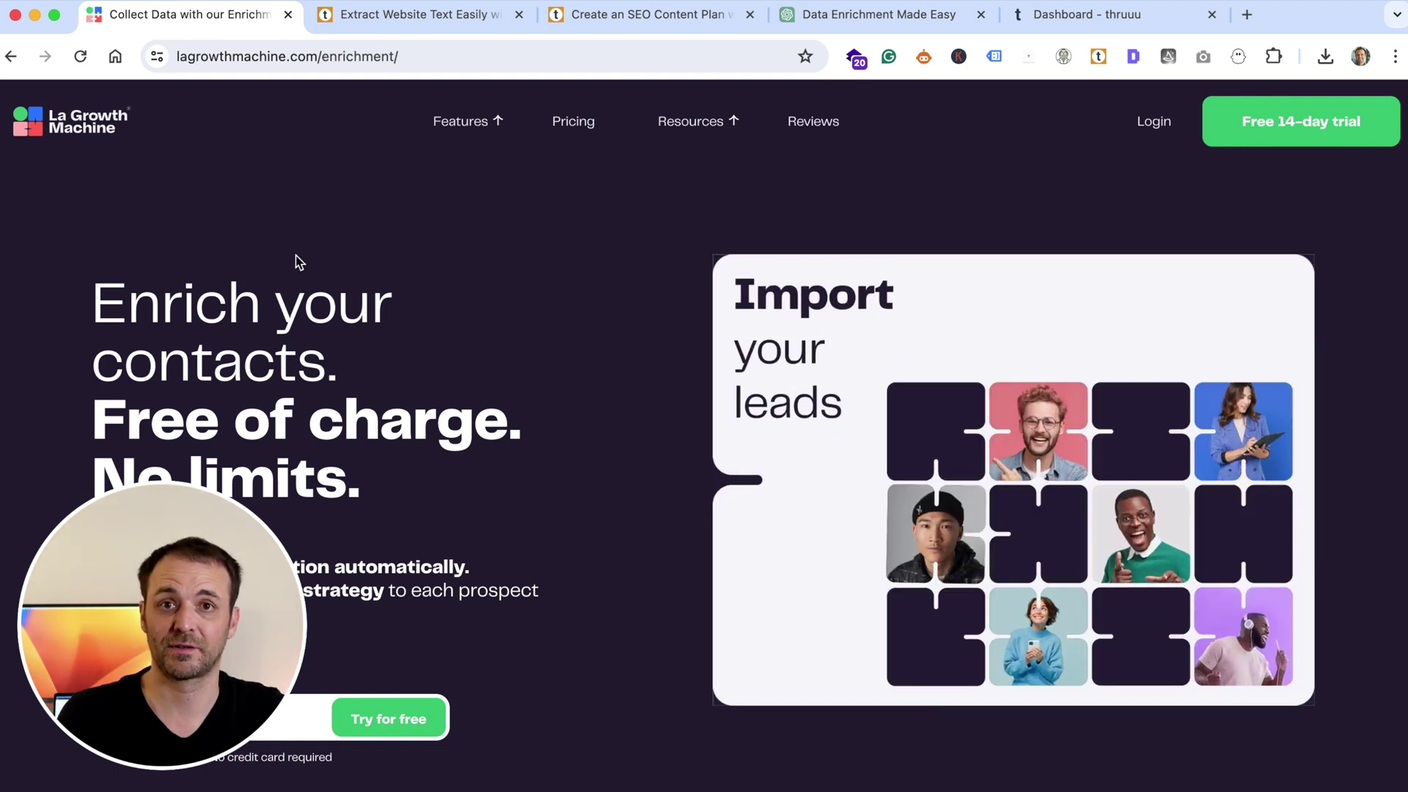
Step: Copy the lagrowthmachine.com/enrichment/ page URL and extract its body text with thruuu's Website Text Extractor
click(309, 57)
key(super+c)
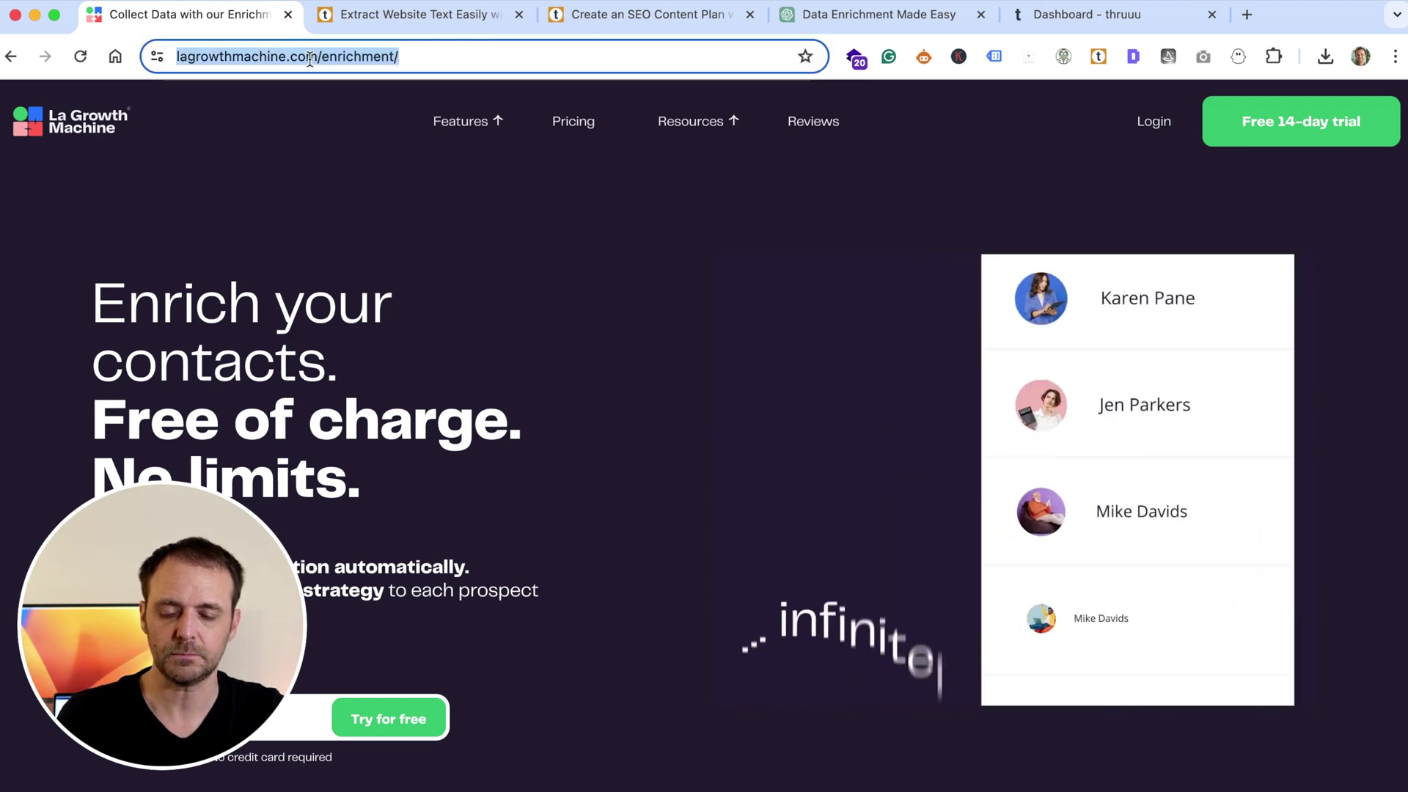
click(409, 16)
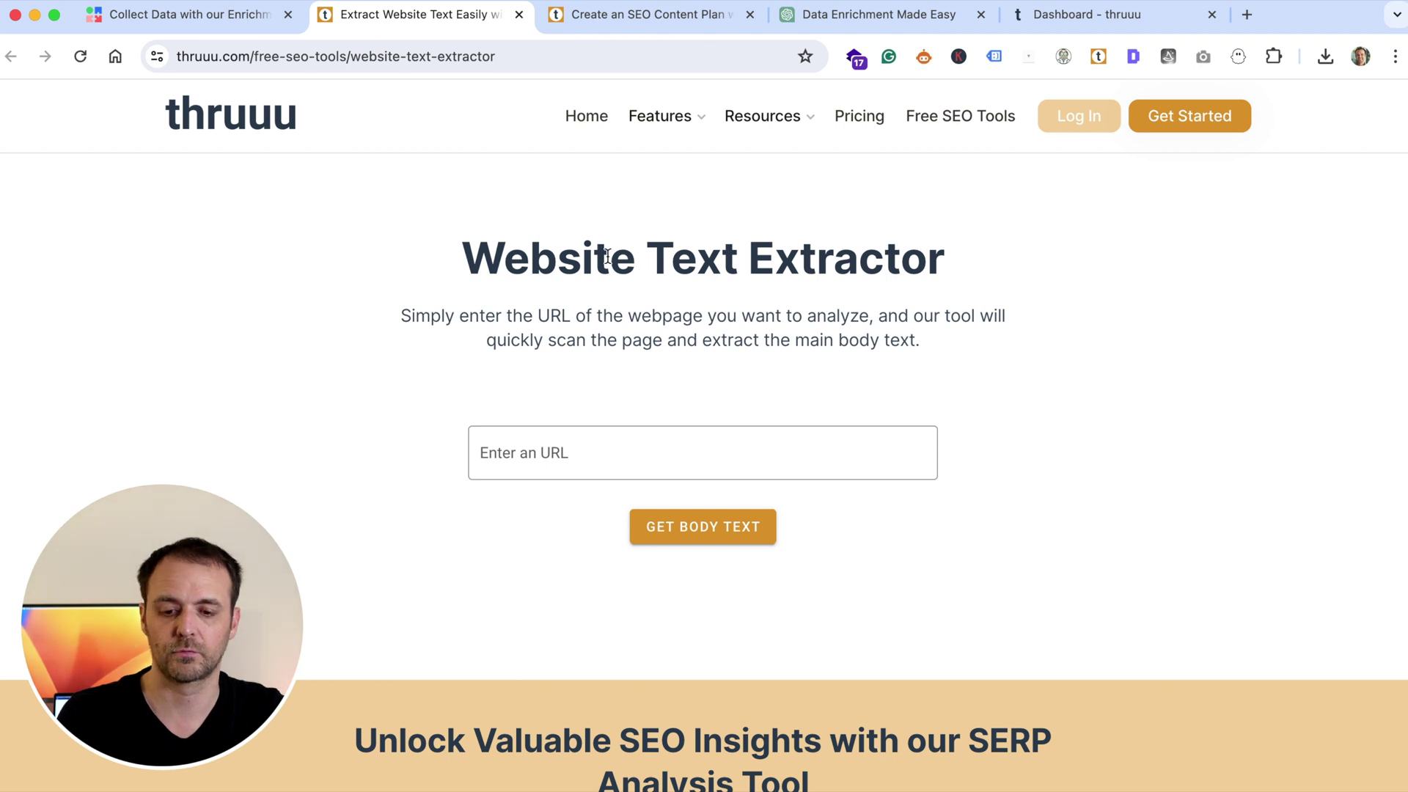
click(528, 448)
key(super+v)
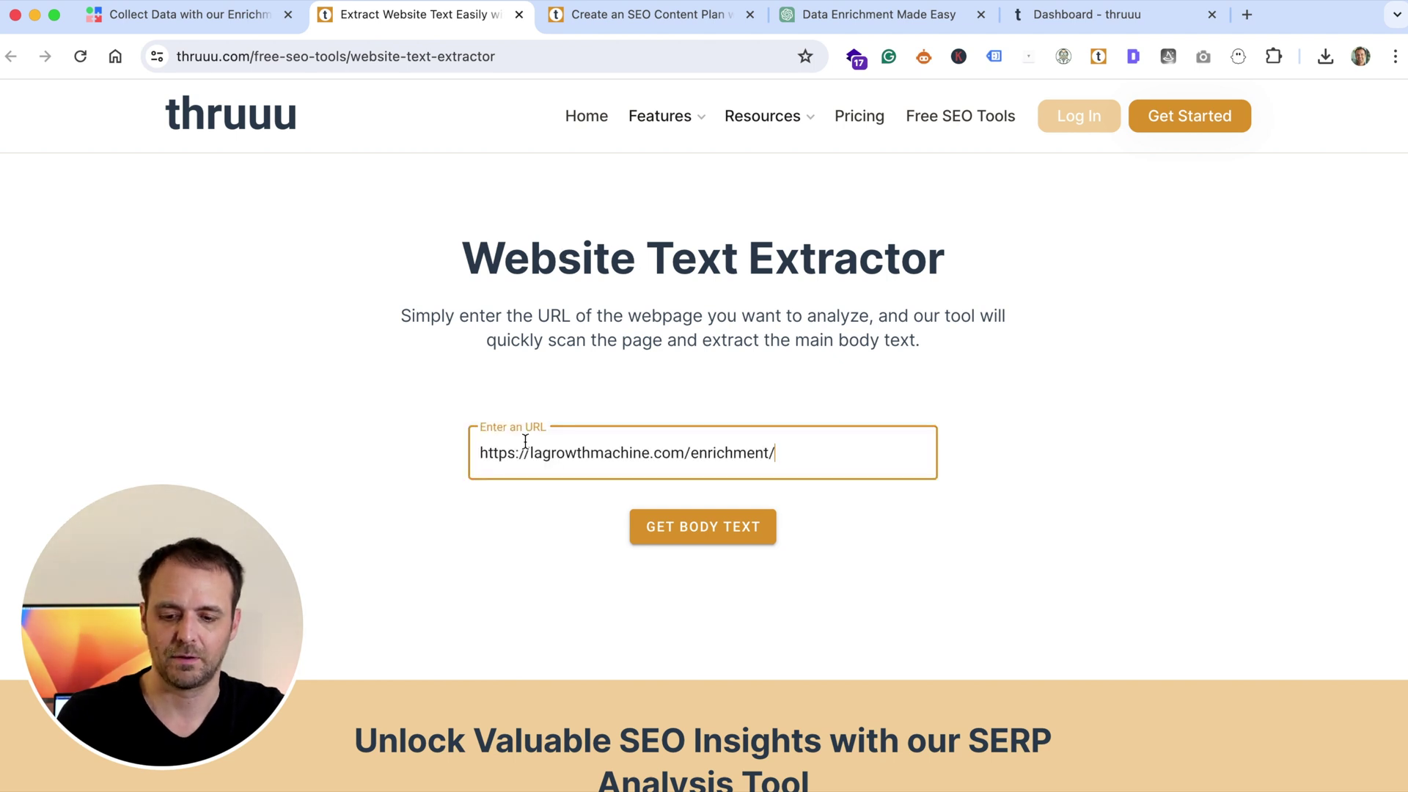
click(706, 525)
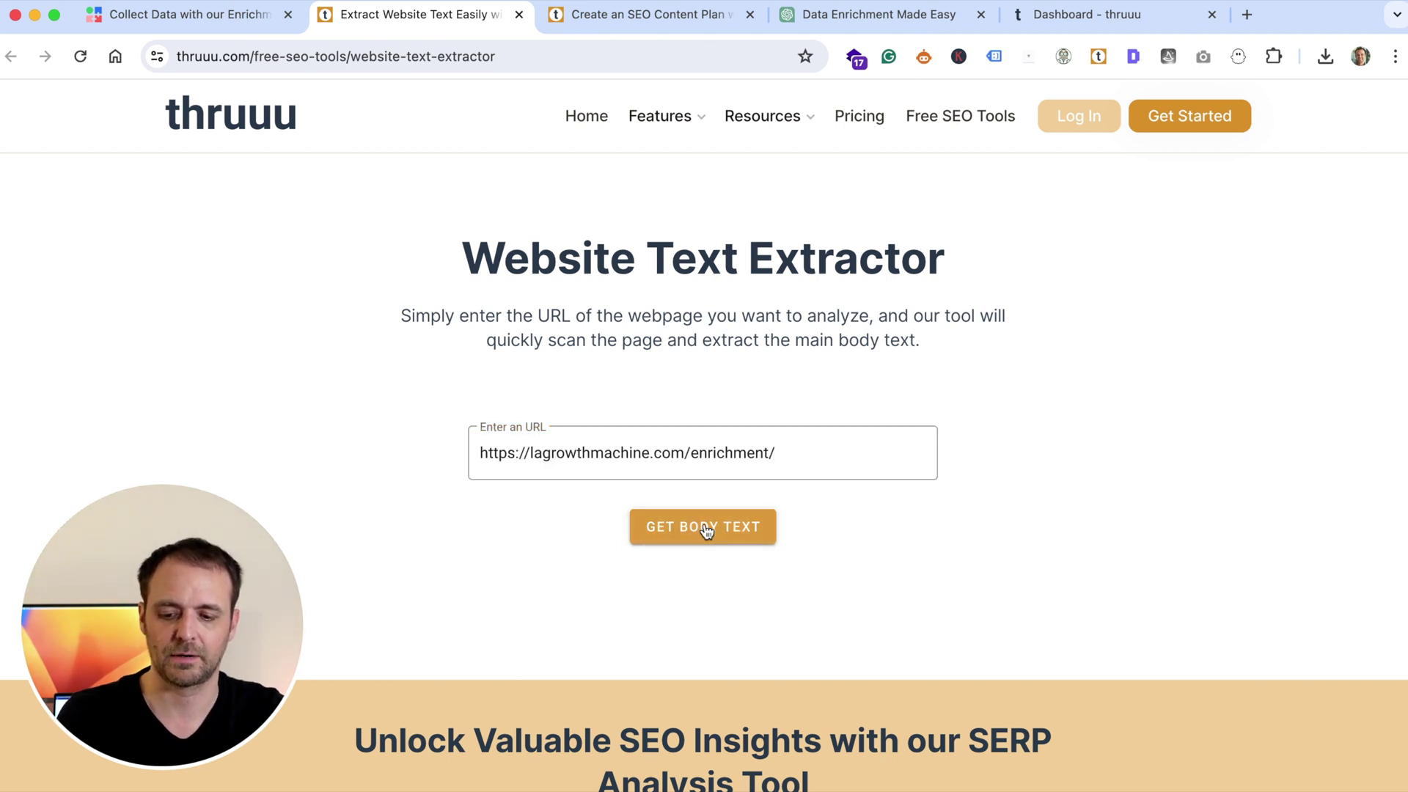
Step: Look over the extracted body text and copy all of it
scroll(537, 531, down, 10)
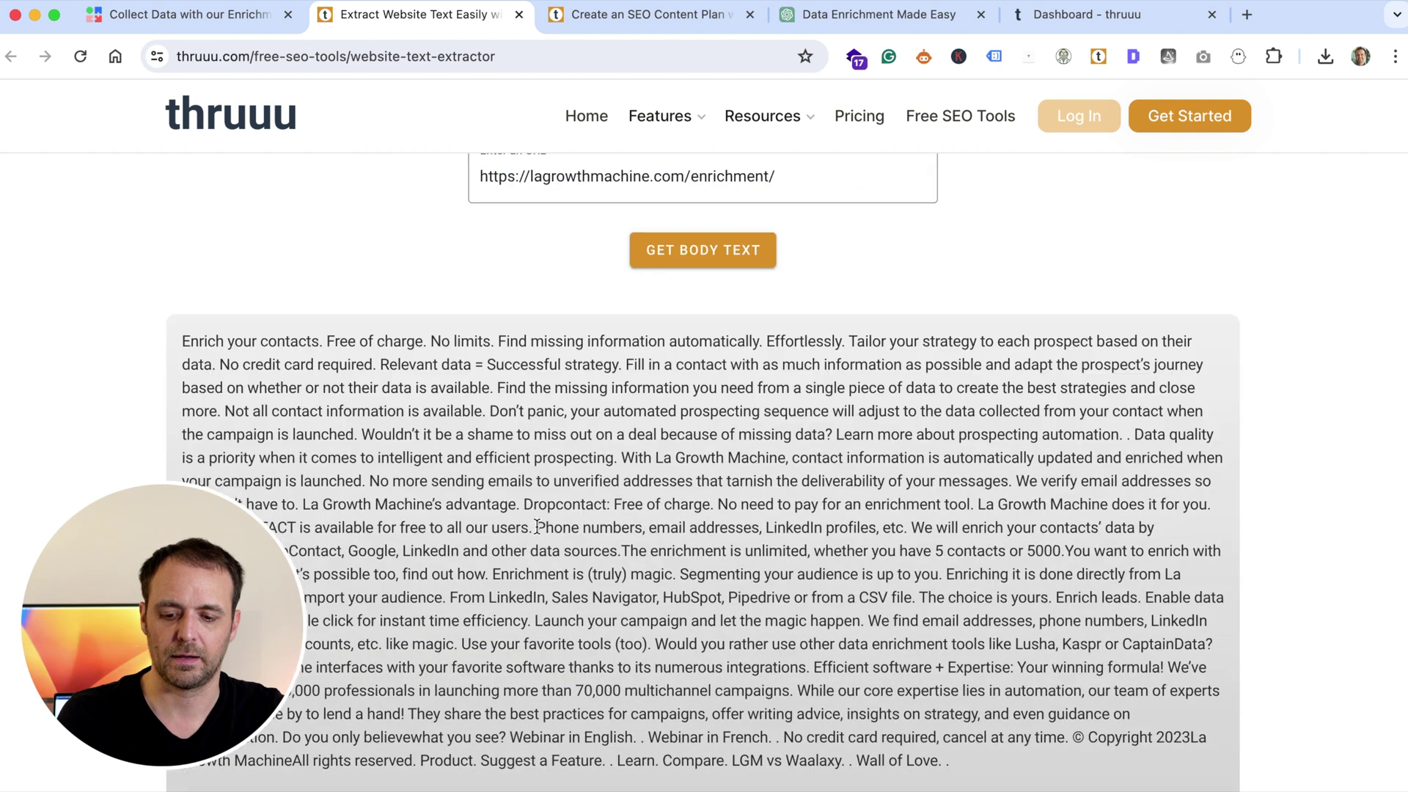
scroll(537, 531, up, 3)
scroll(538, 531, down, 1)
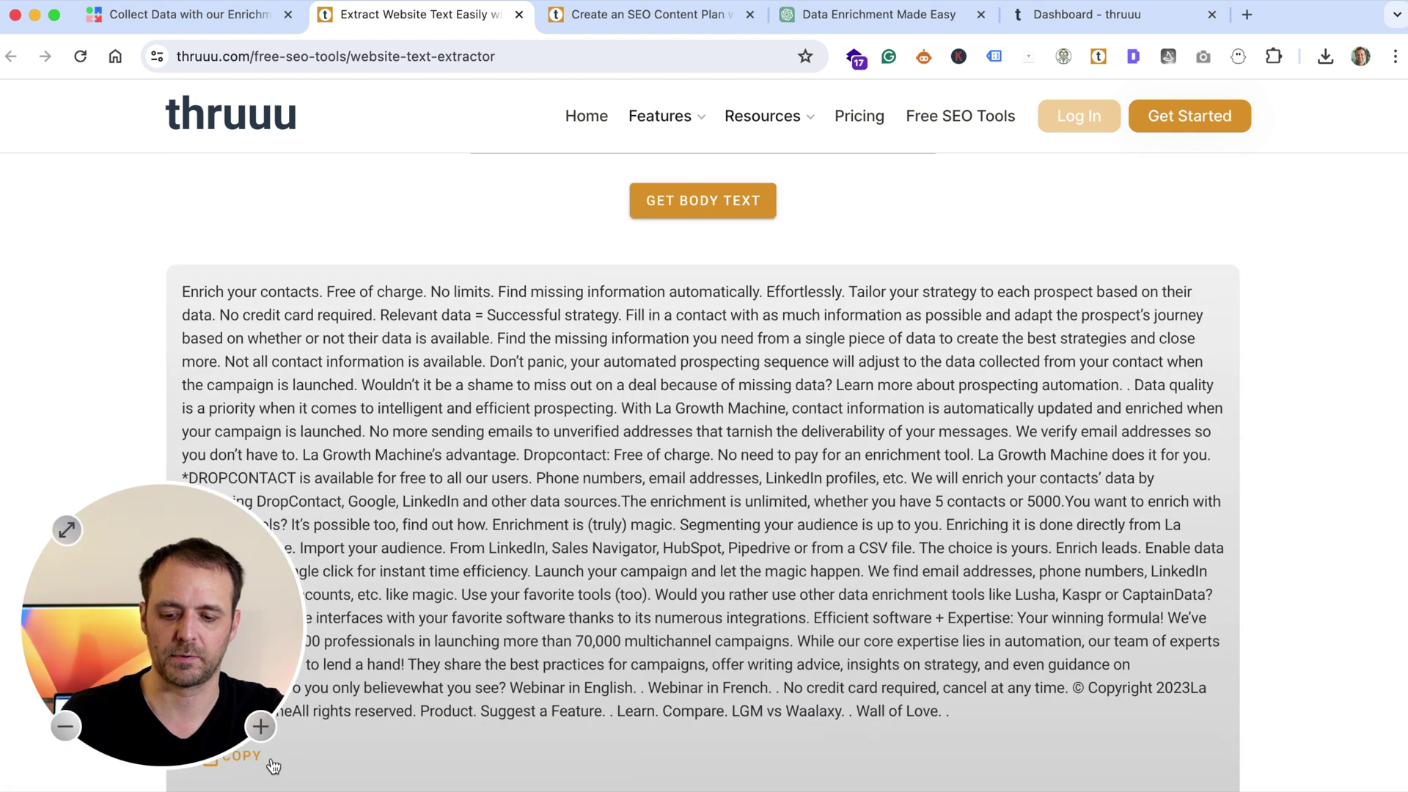
click(248, 767)
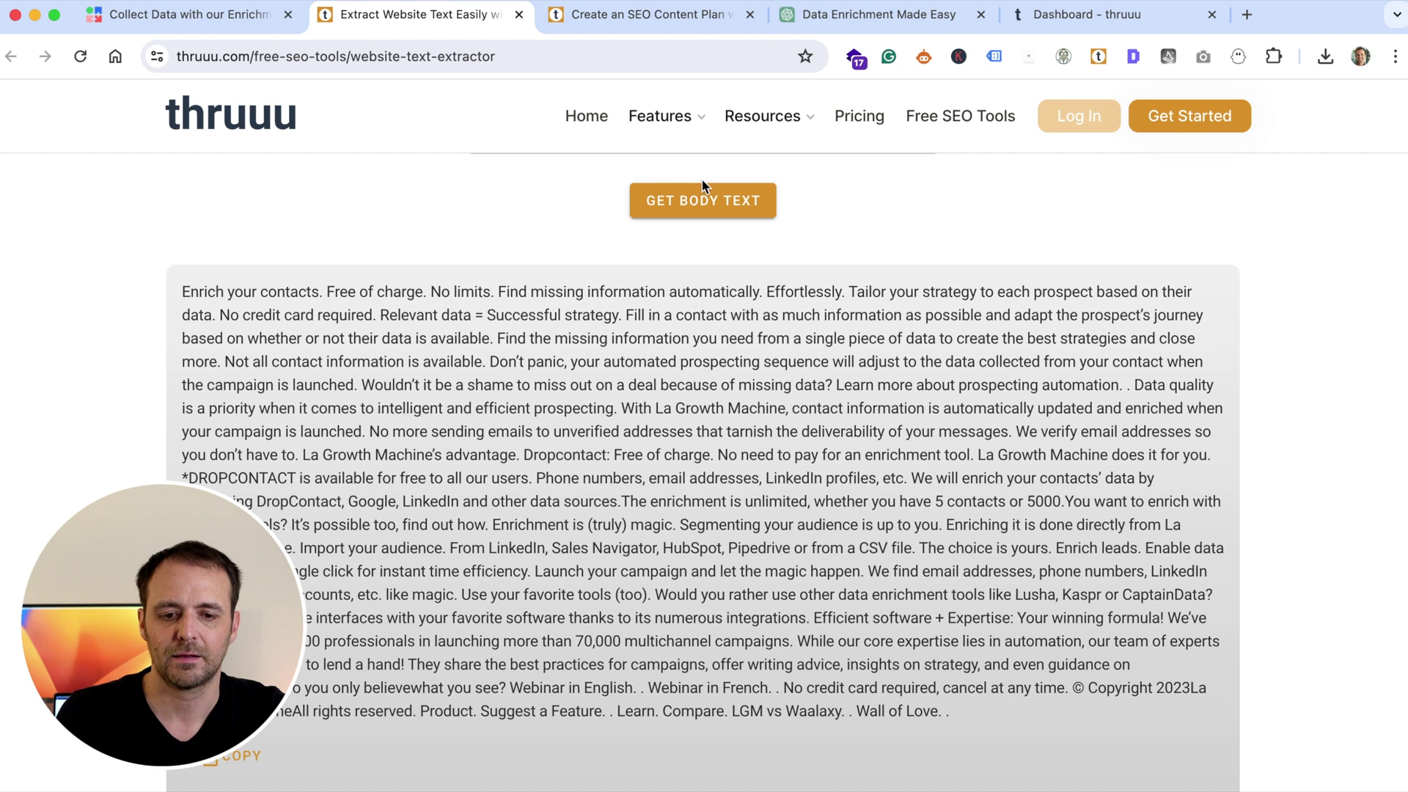
Step: In the ChatGPT "Data Enrichment Made Easy" conversation, examine the SEO keyword prompt, its four keyword categories and the keyword table
click(850, 13)
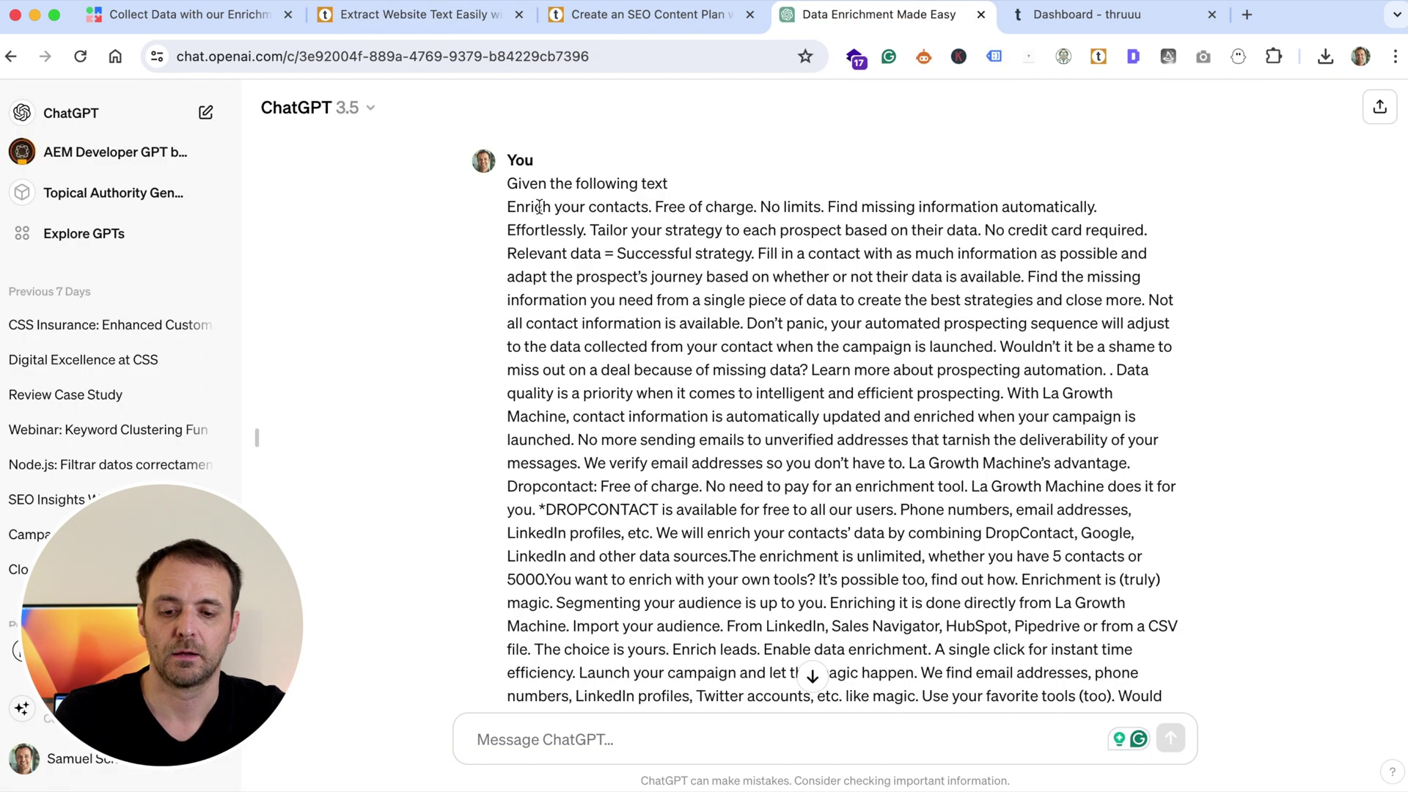
drag(507, 183, 711, 202)
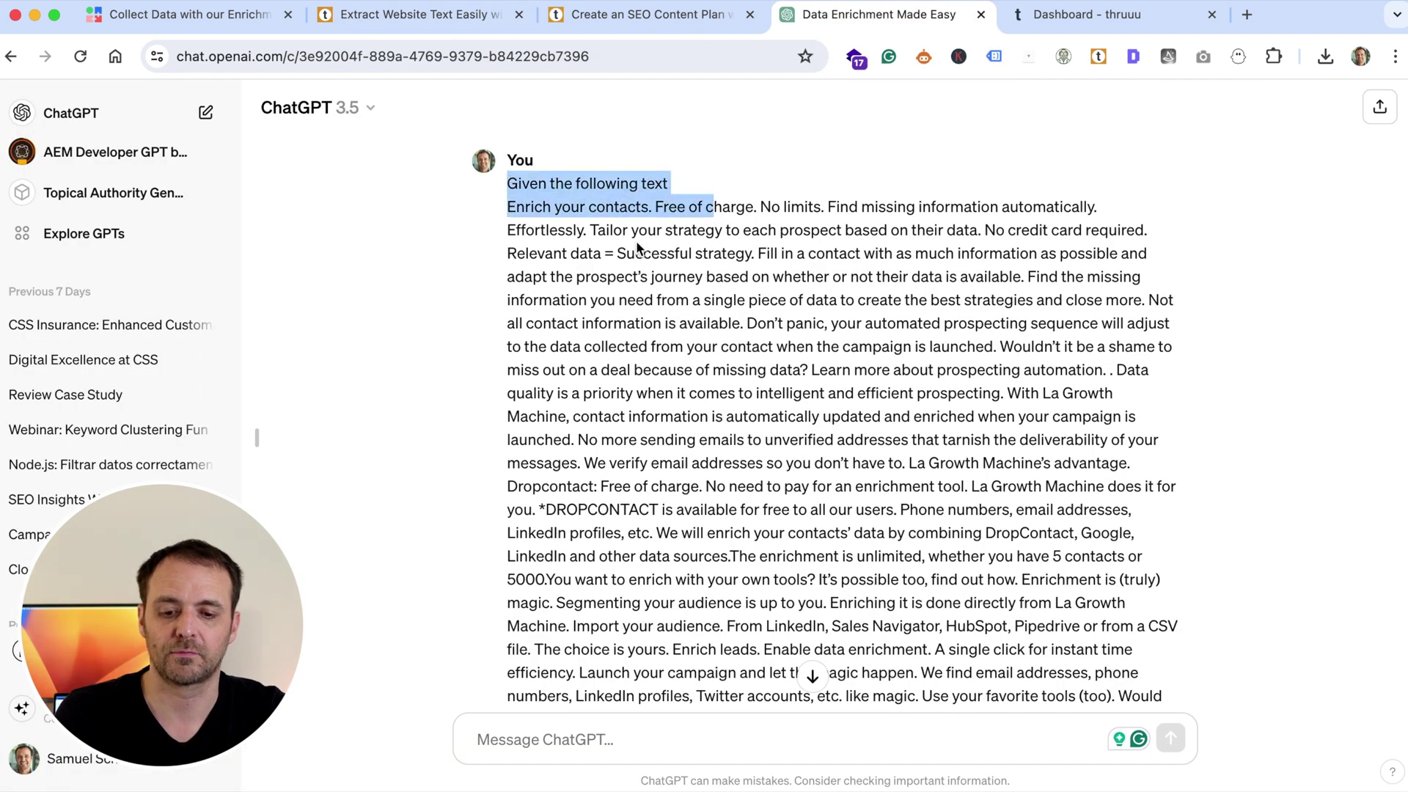
triple_click(632, 249)
scroll(739, 259, down, 10)
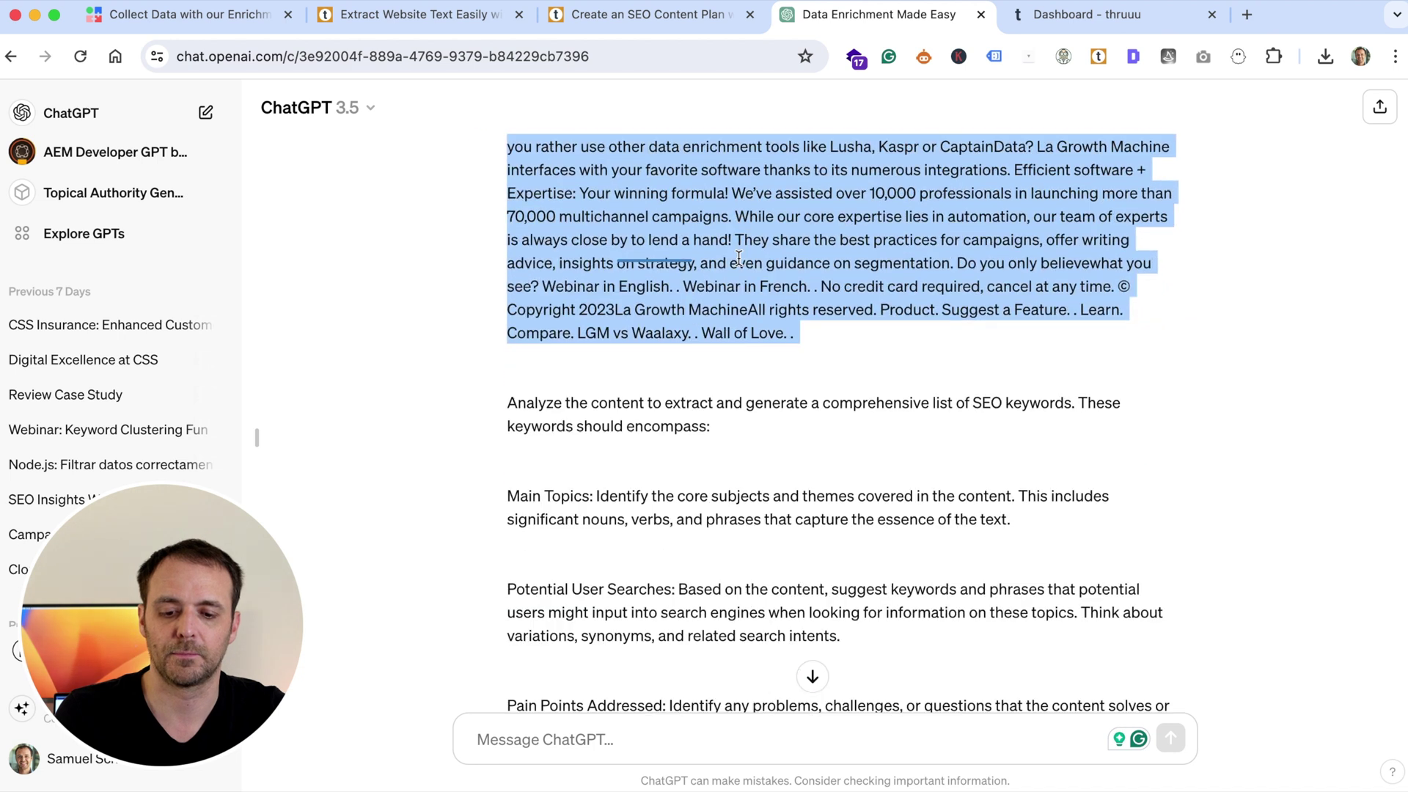
drag(508, 498, 587, 501)
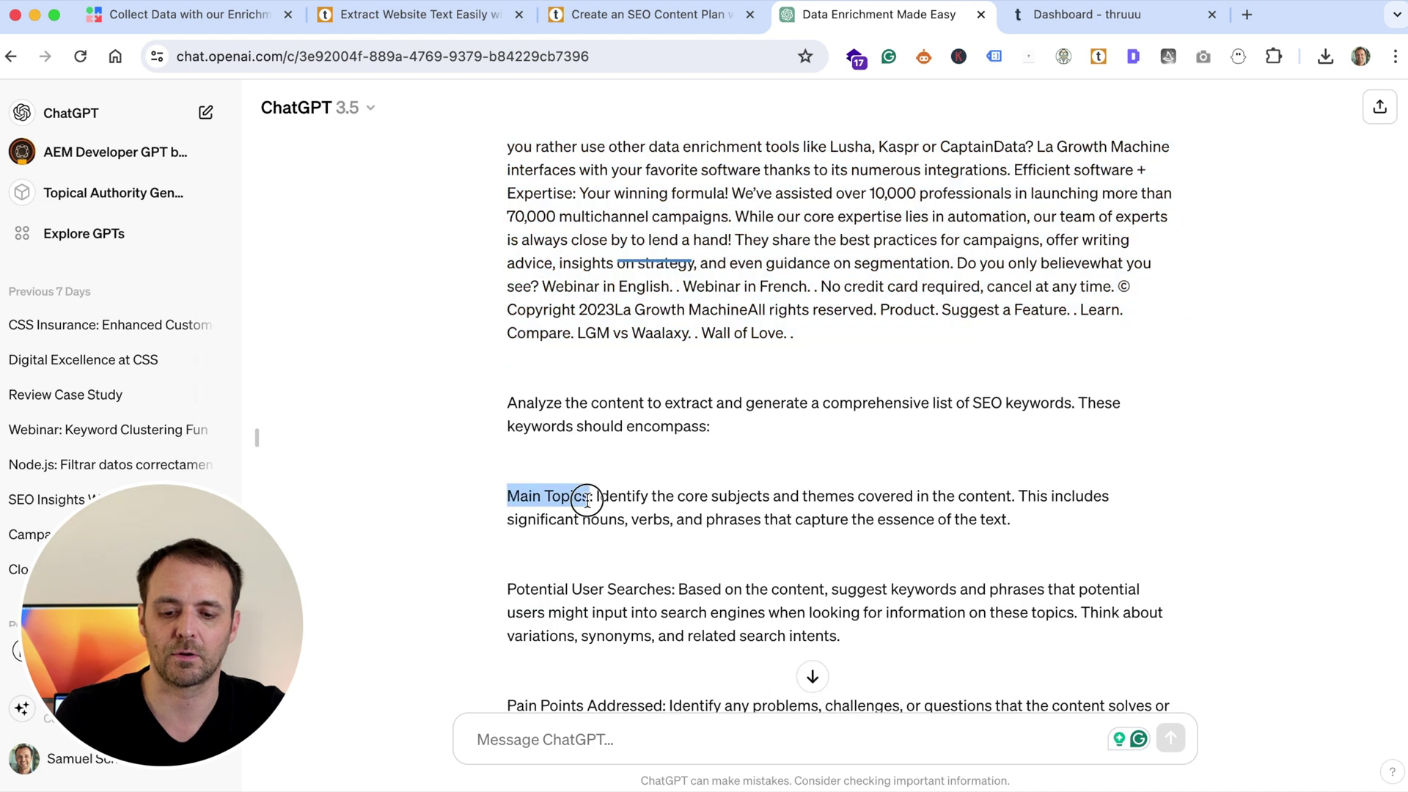
scroll(590, 476, down, 3)
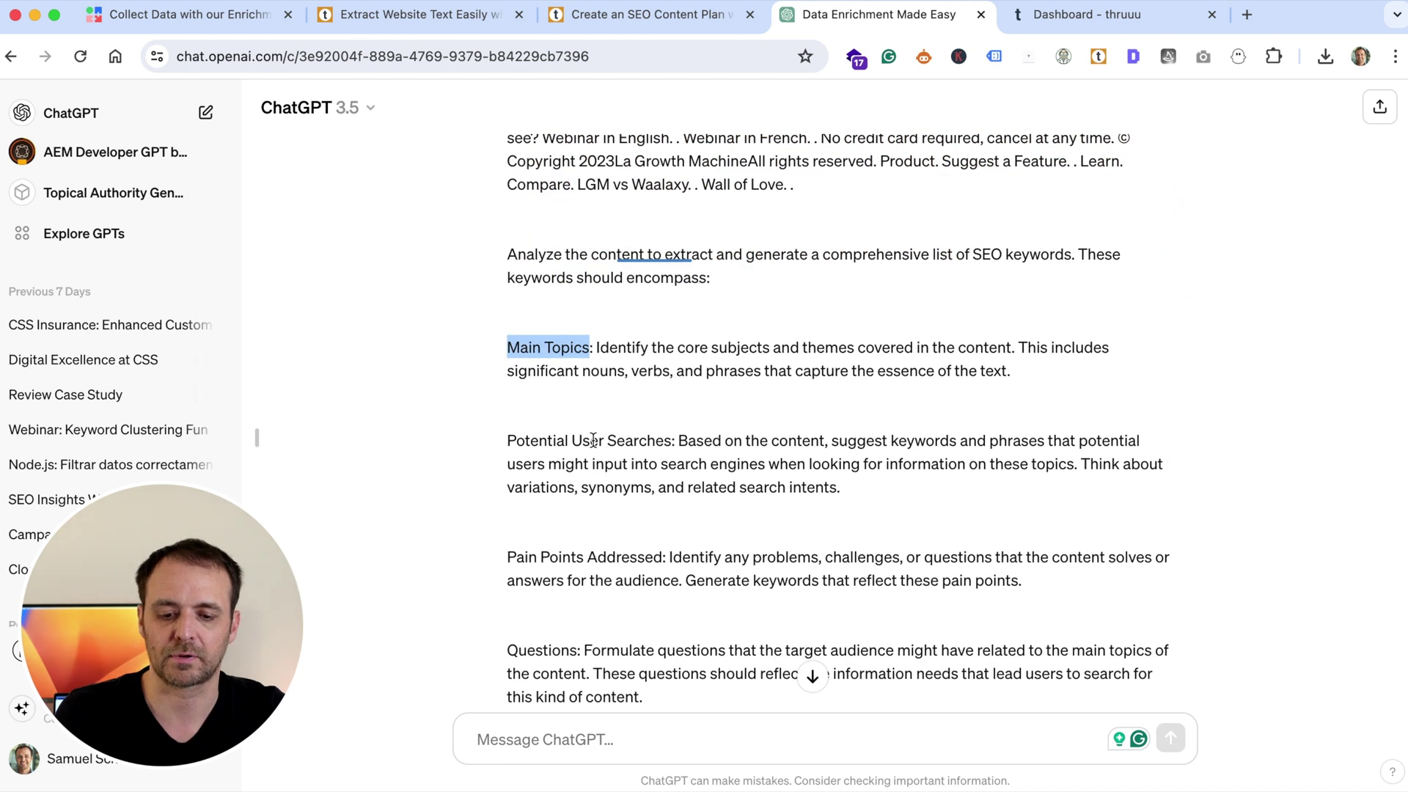
scroll(654, 438, down, 3)
scroll(664, 435, down, 3)
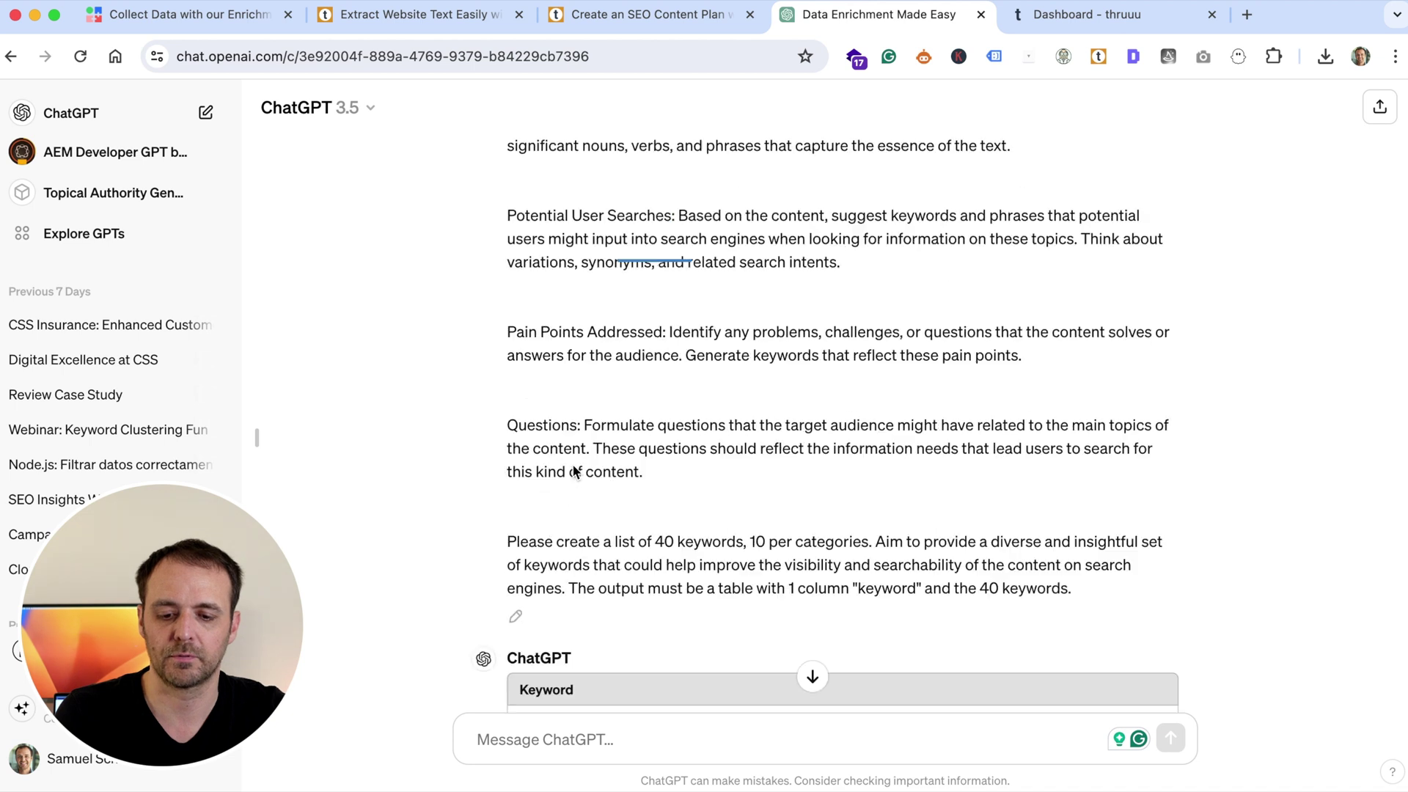
scroll(649, 432, down, 10)
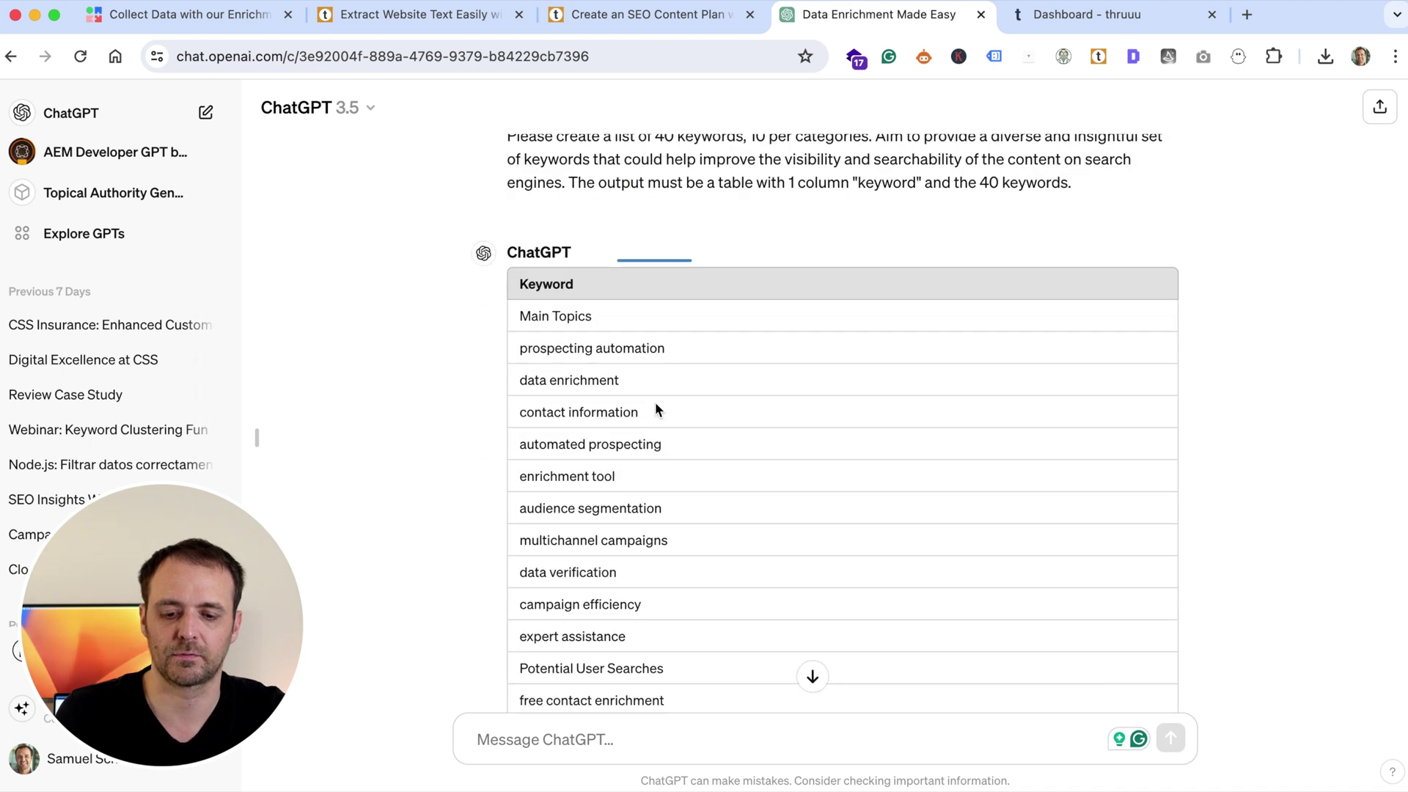
scroll(657, 357, down, 3)
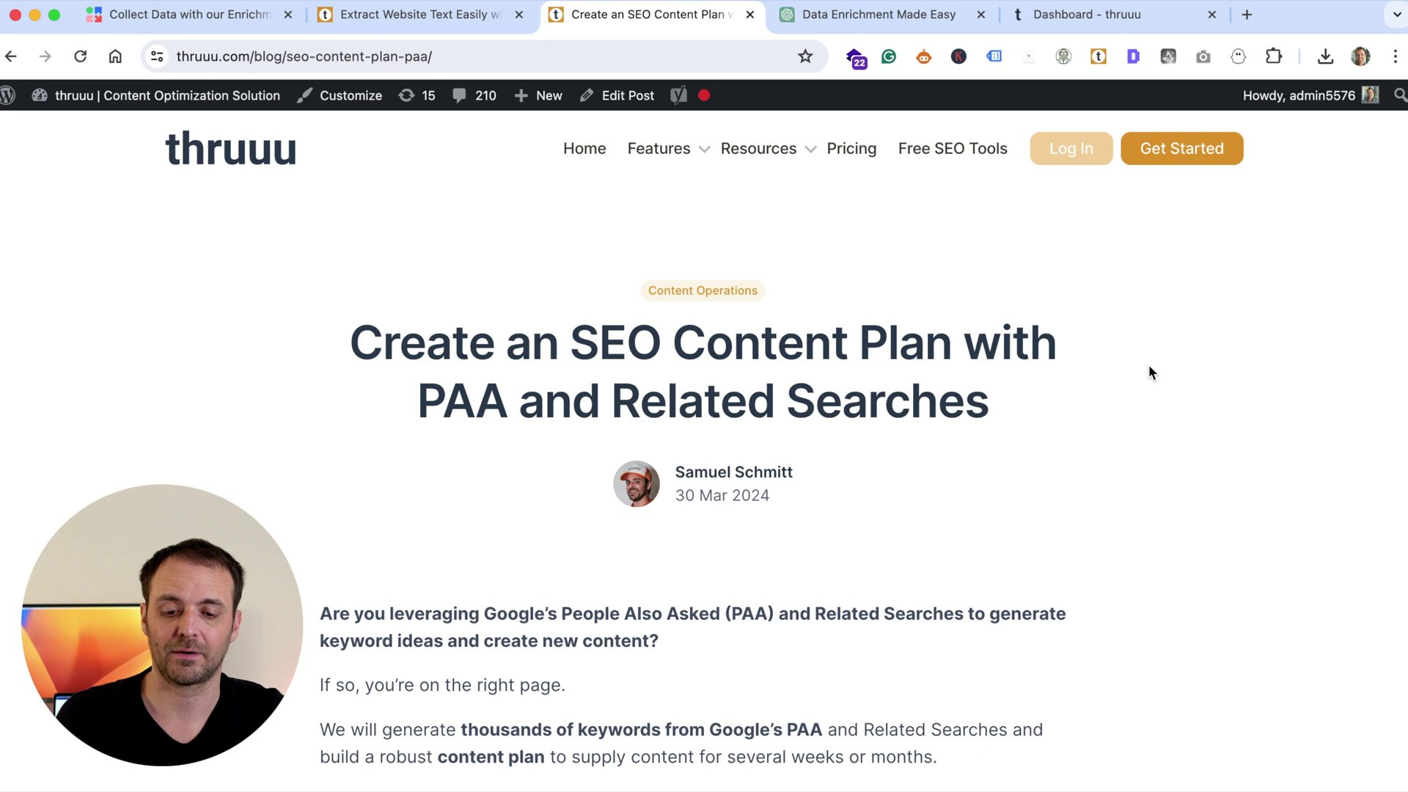
Step: Read the introduction and table of contents of the article on creating an SEO content plan with PAA and related searches
scroll(1149, 367, down, 10)
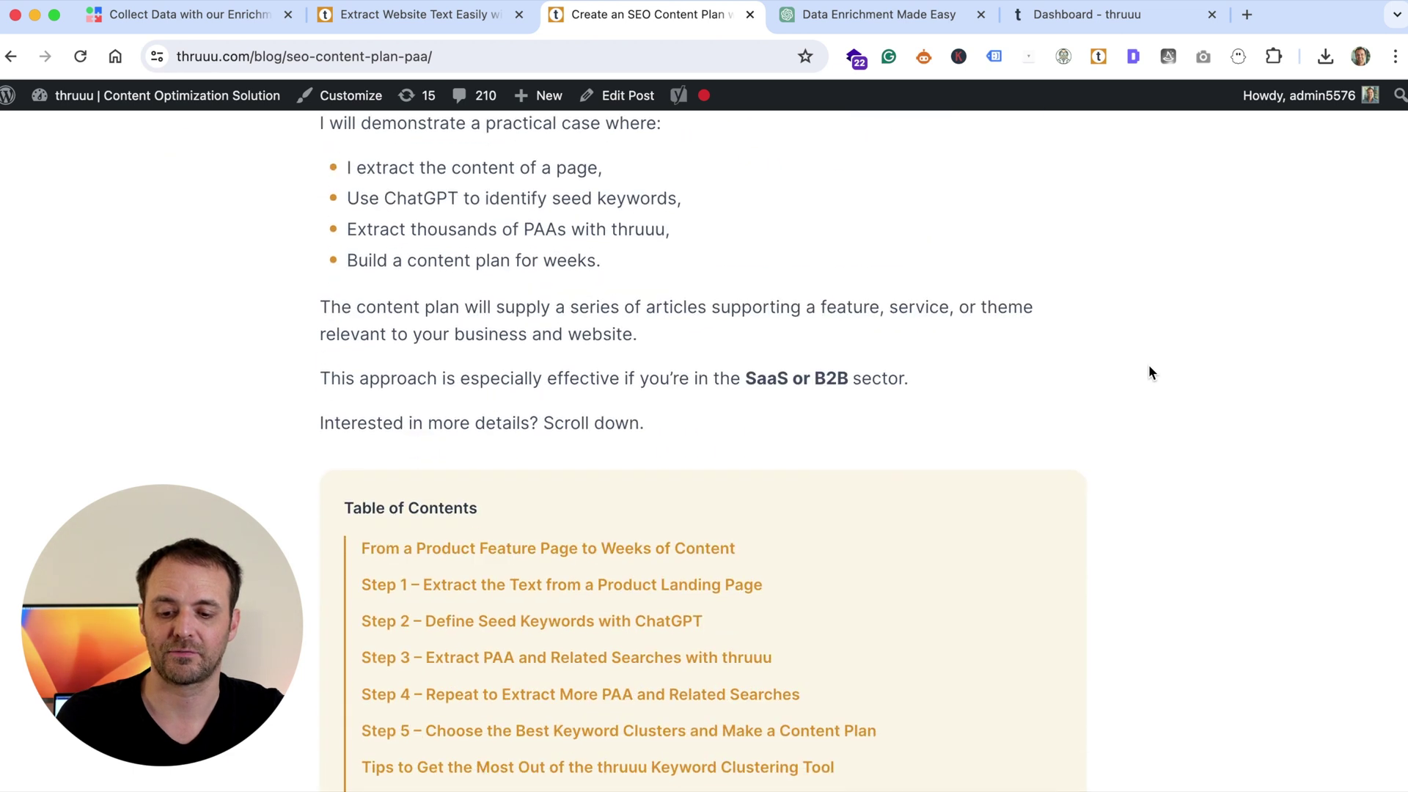
scroll(1149, 373, down, 1)
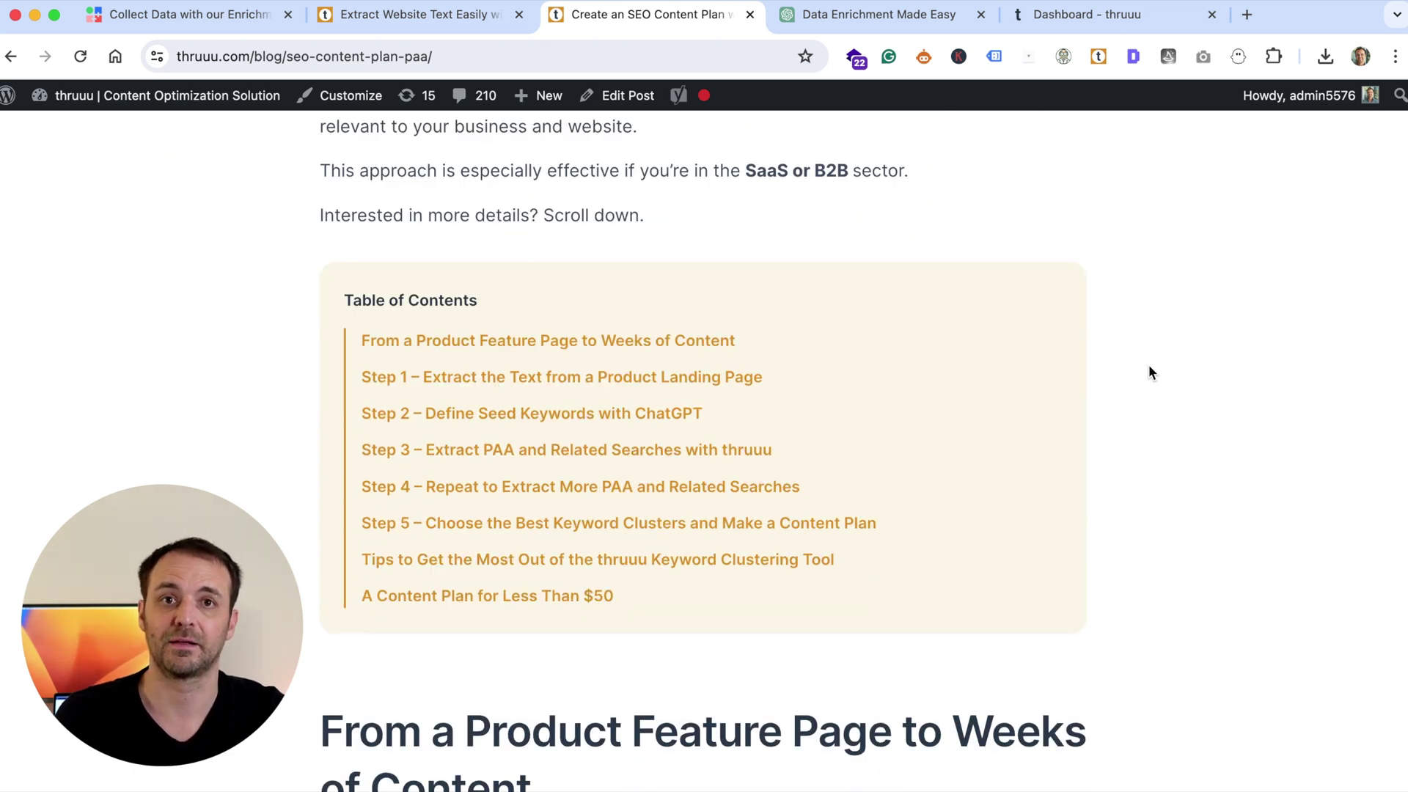
Step: Switch to the thruuu app, start a new topic cluster and choose seed.xlsx from the DEMO folder as its keyword file
key(super+5)
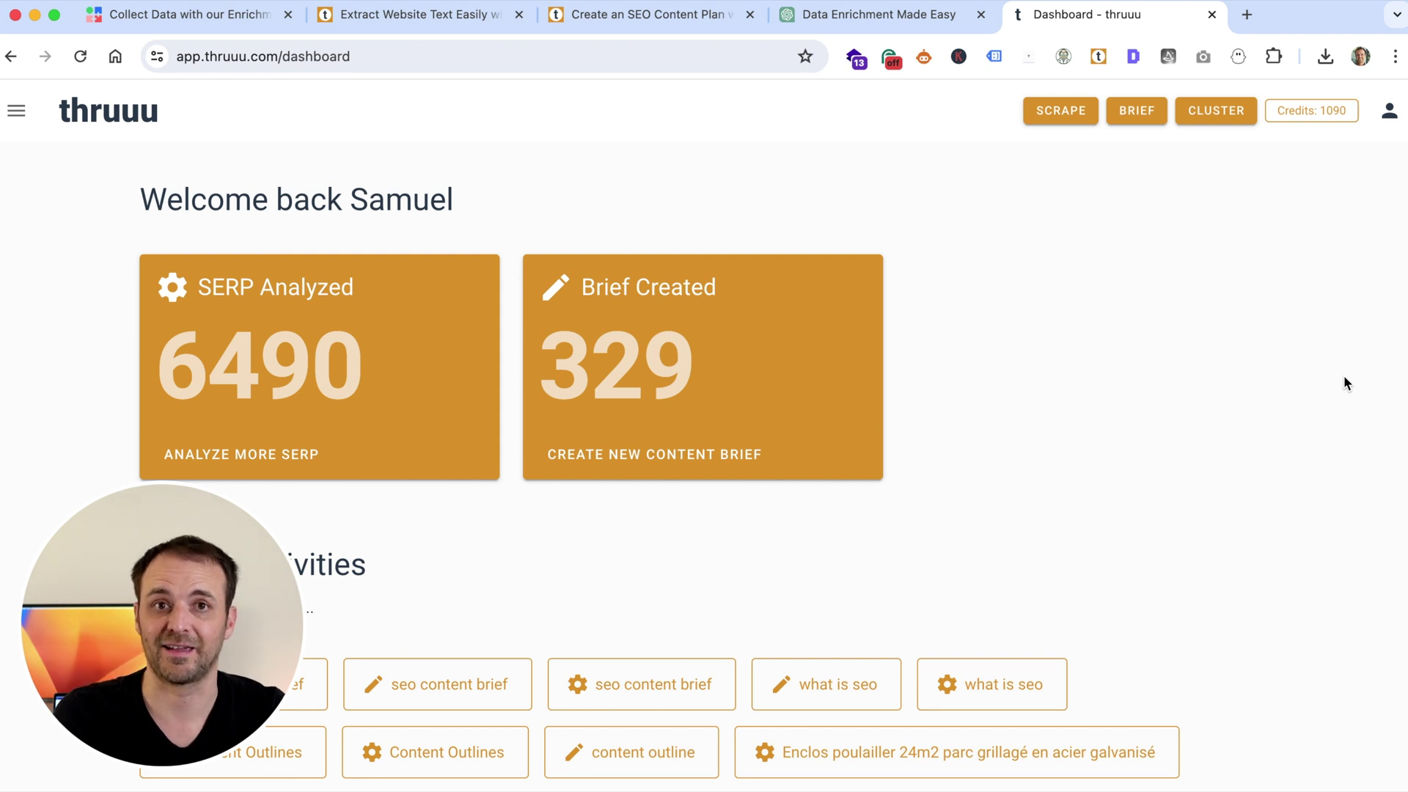
click(1225, 121)
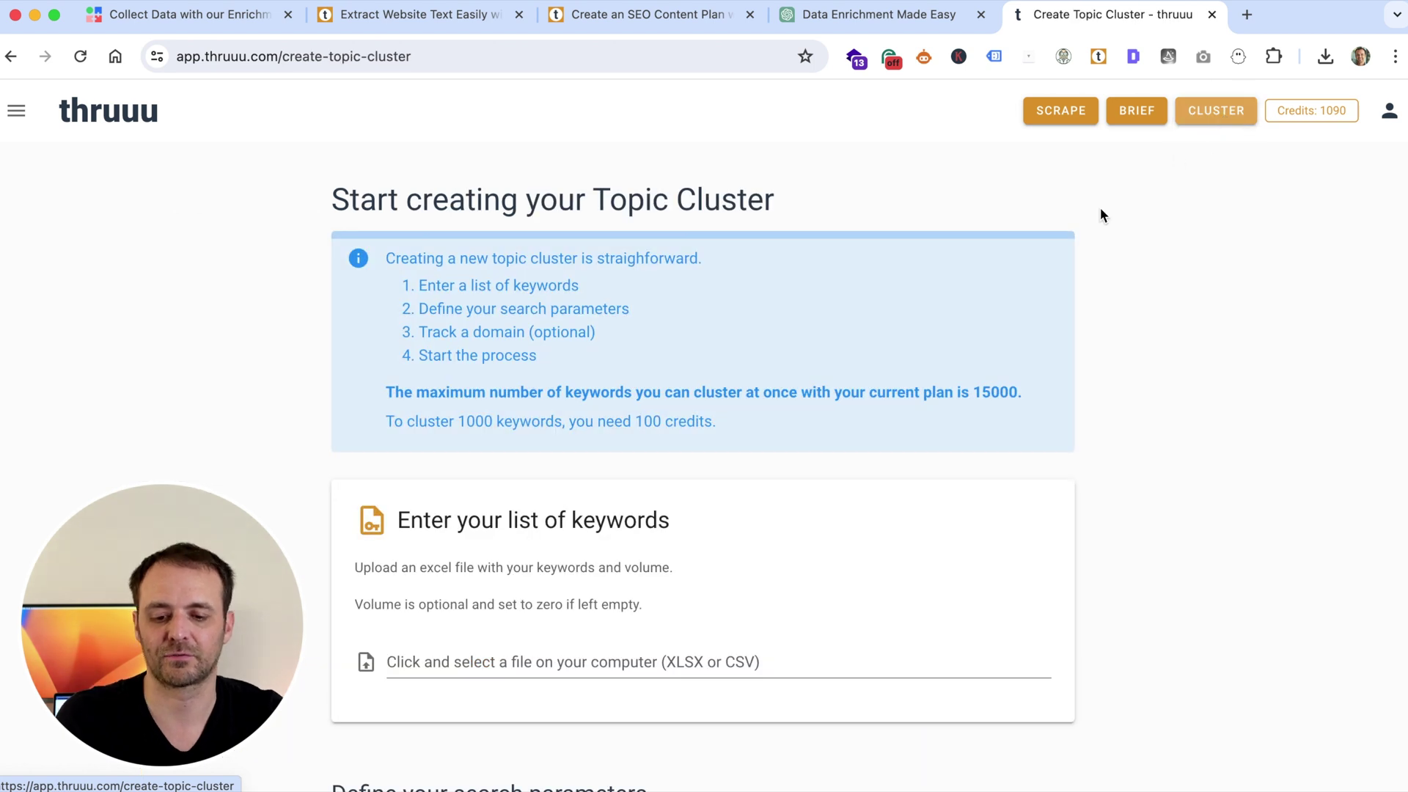
scroll(1100, 215, down, 1)
scroll(1100, 214, down, 1)
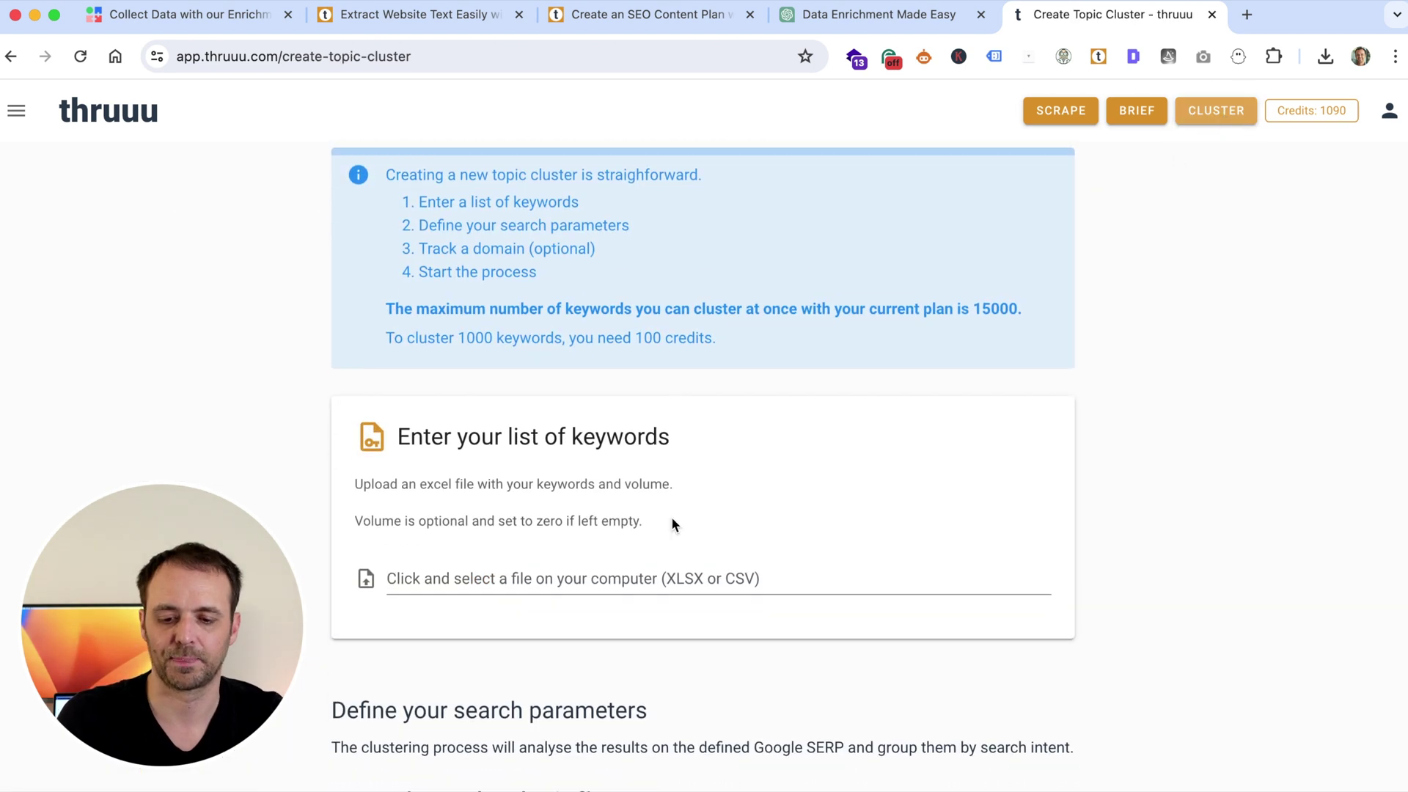
click(553, 581)
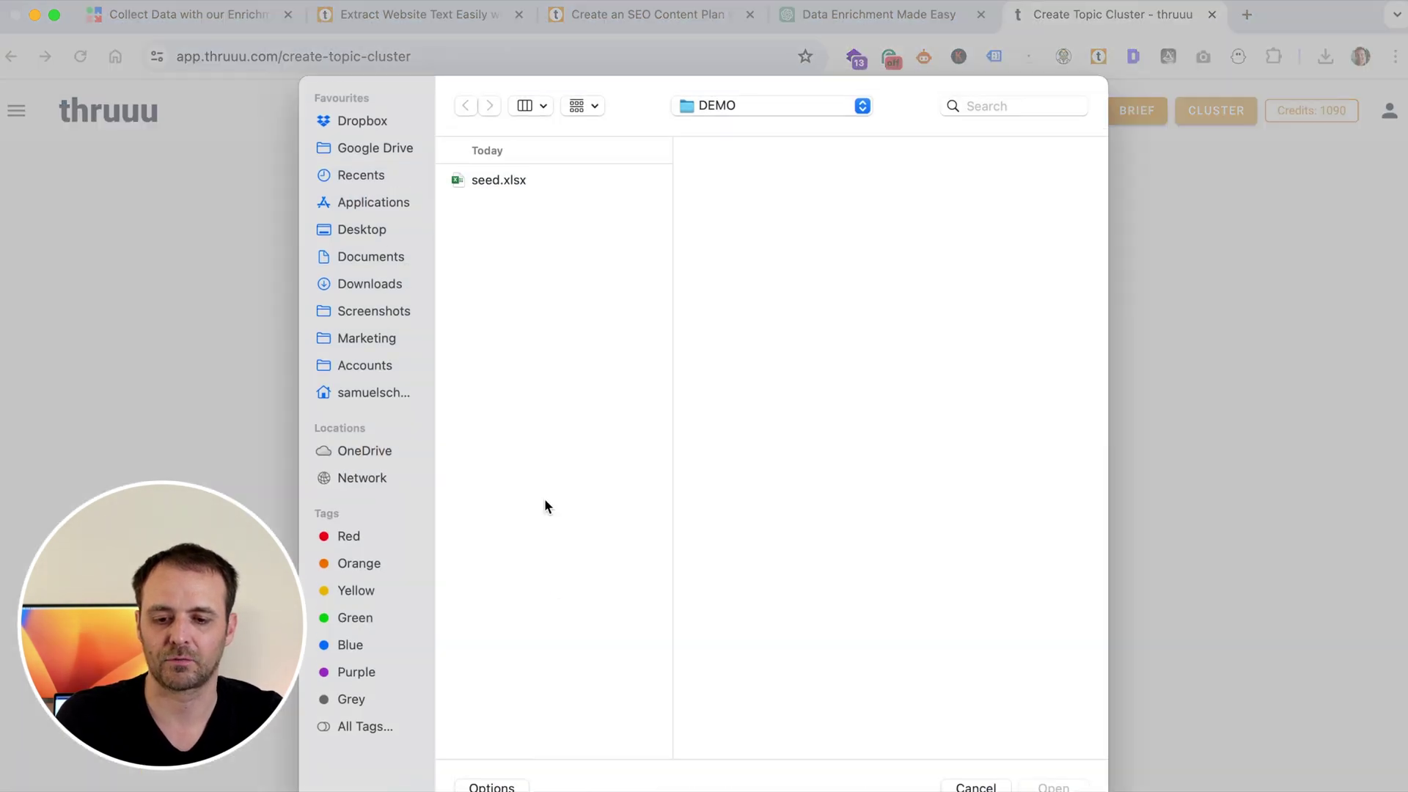
click(488, 183)
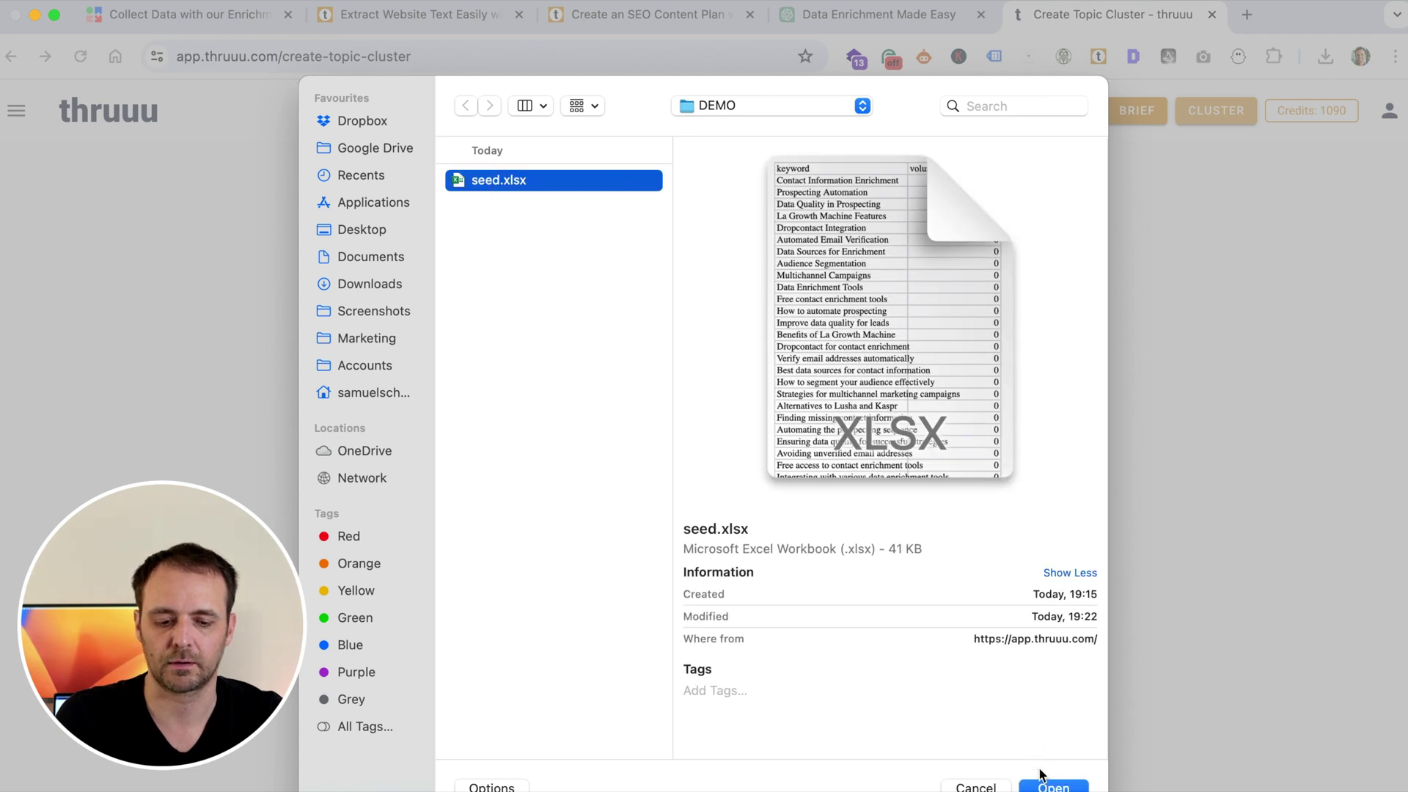
click(1052, 785)
Step: Map the Keyword variable to the keyword column and Volume to the volume column, and upload the keywords
scroll(947, 457, down, 3)
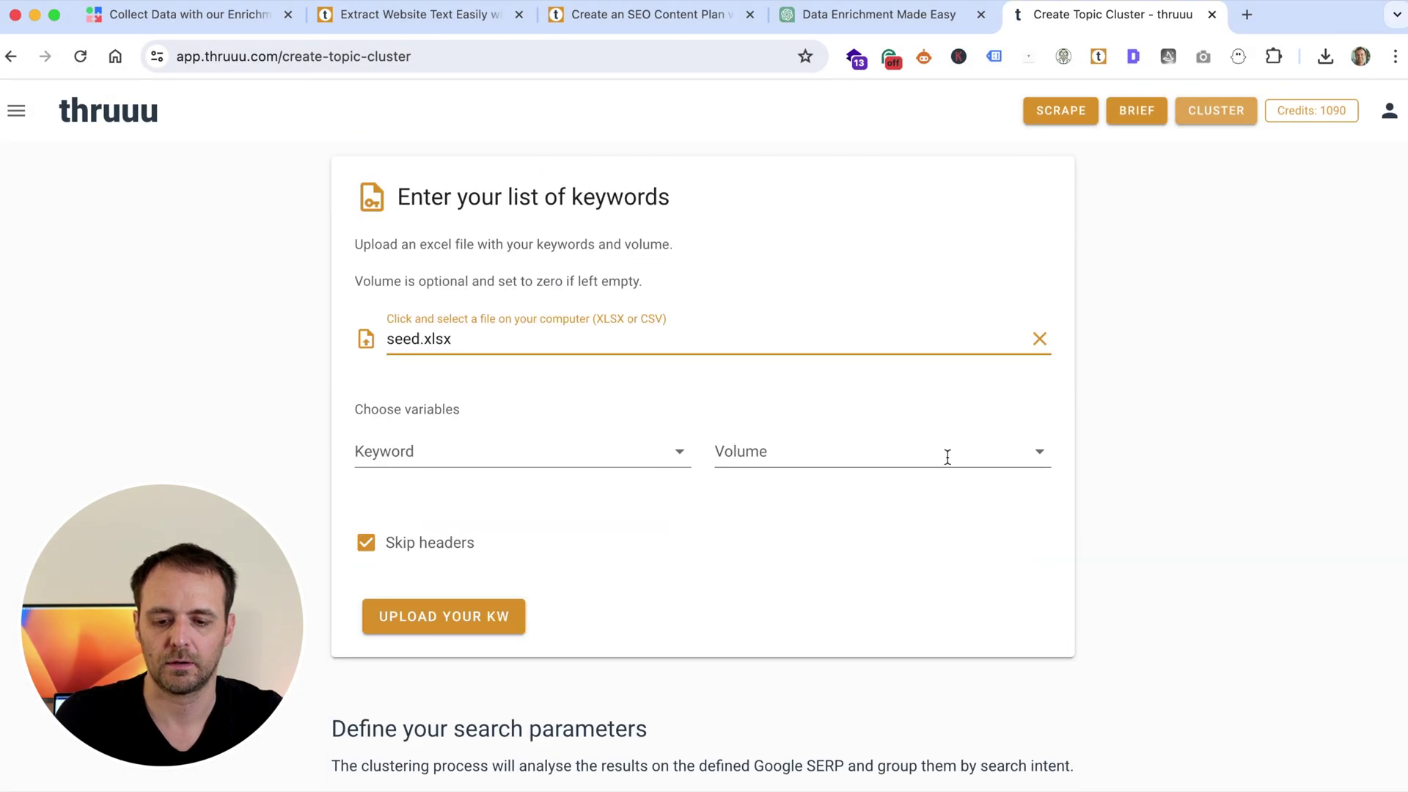
click(467, 450)
click(466, 465)
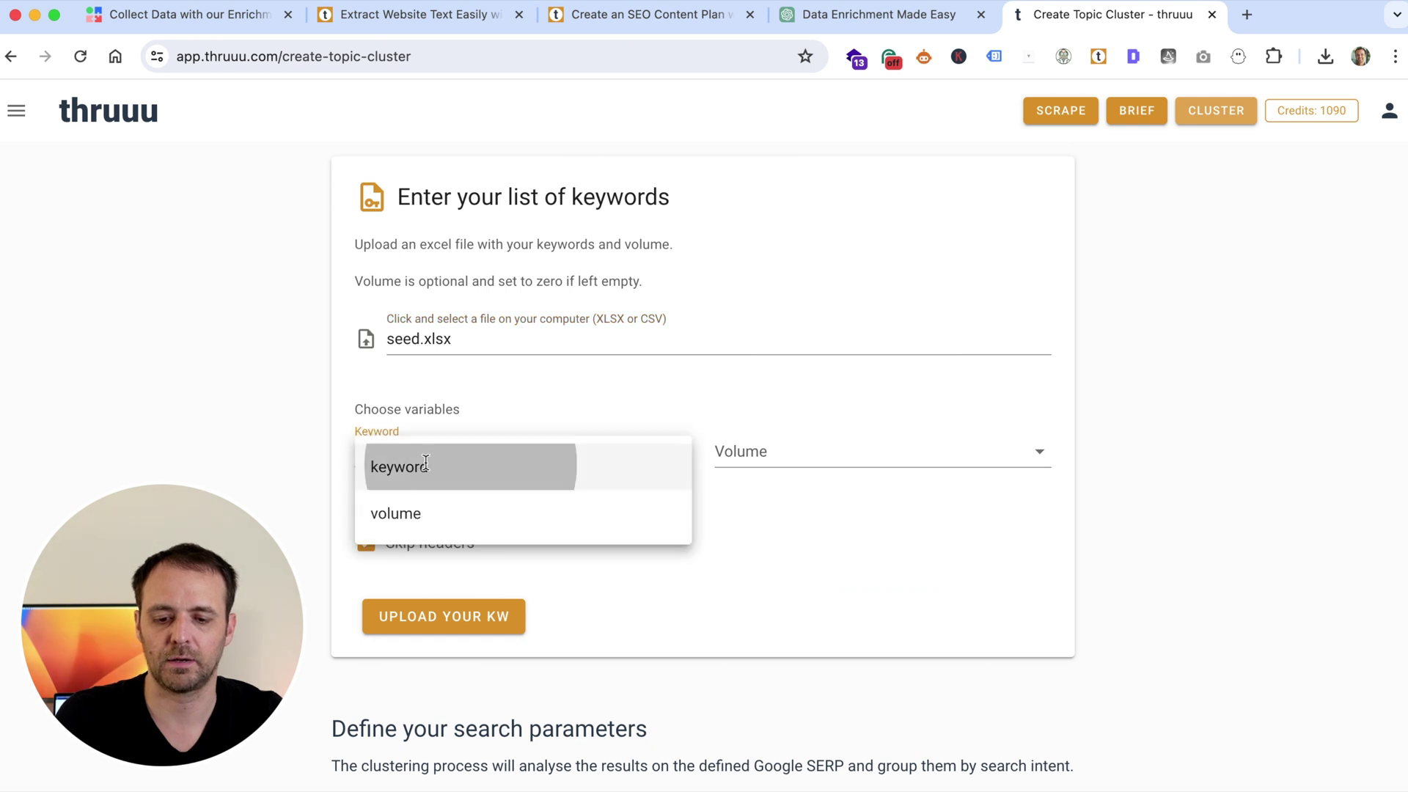
click(814, 456)
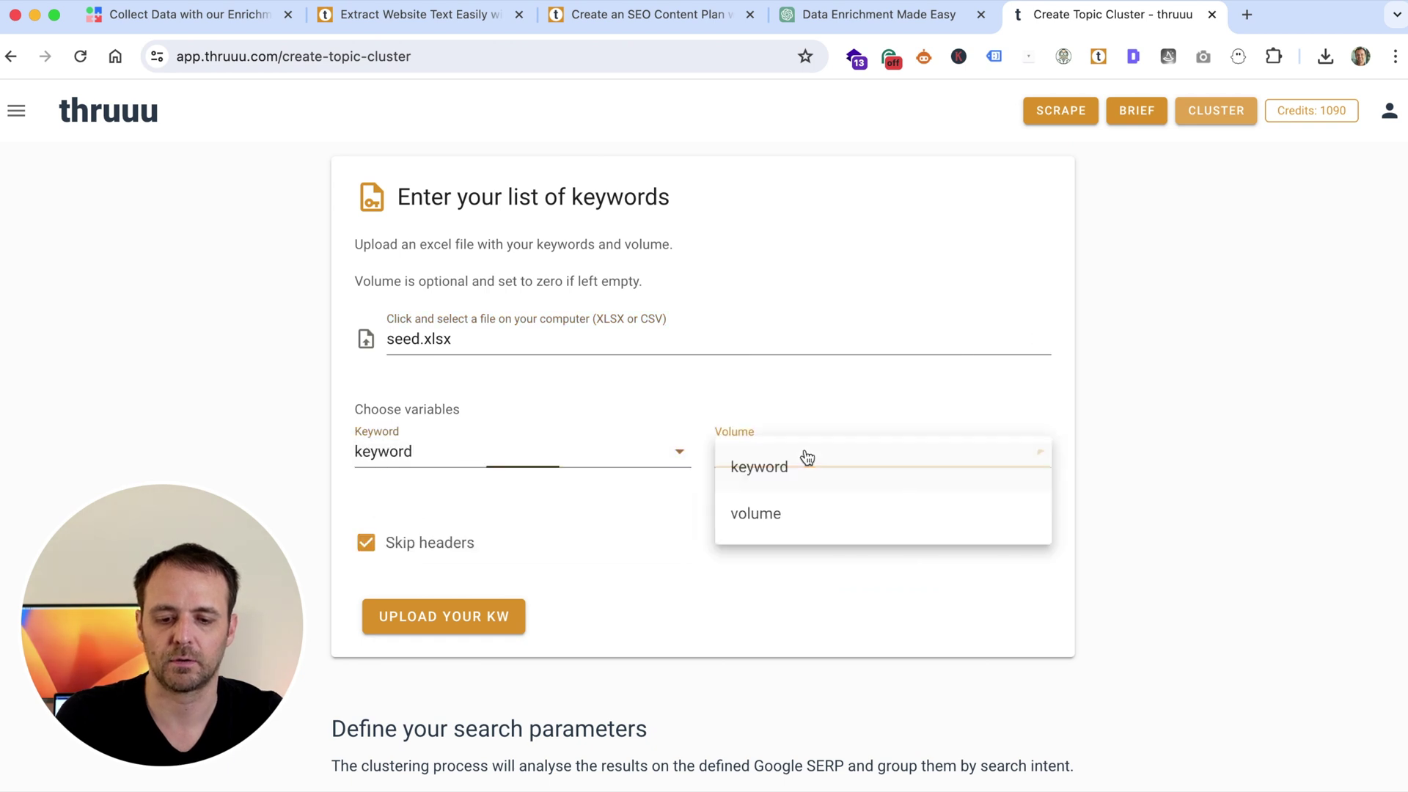
click(774, 517)
scroll(604, 385, down, 2)
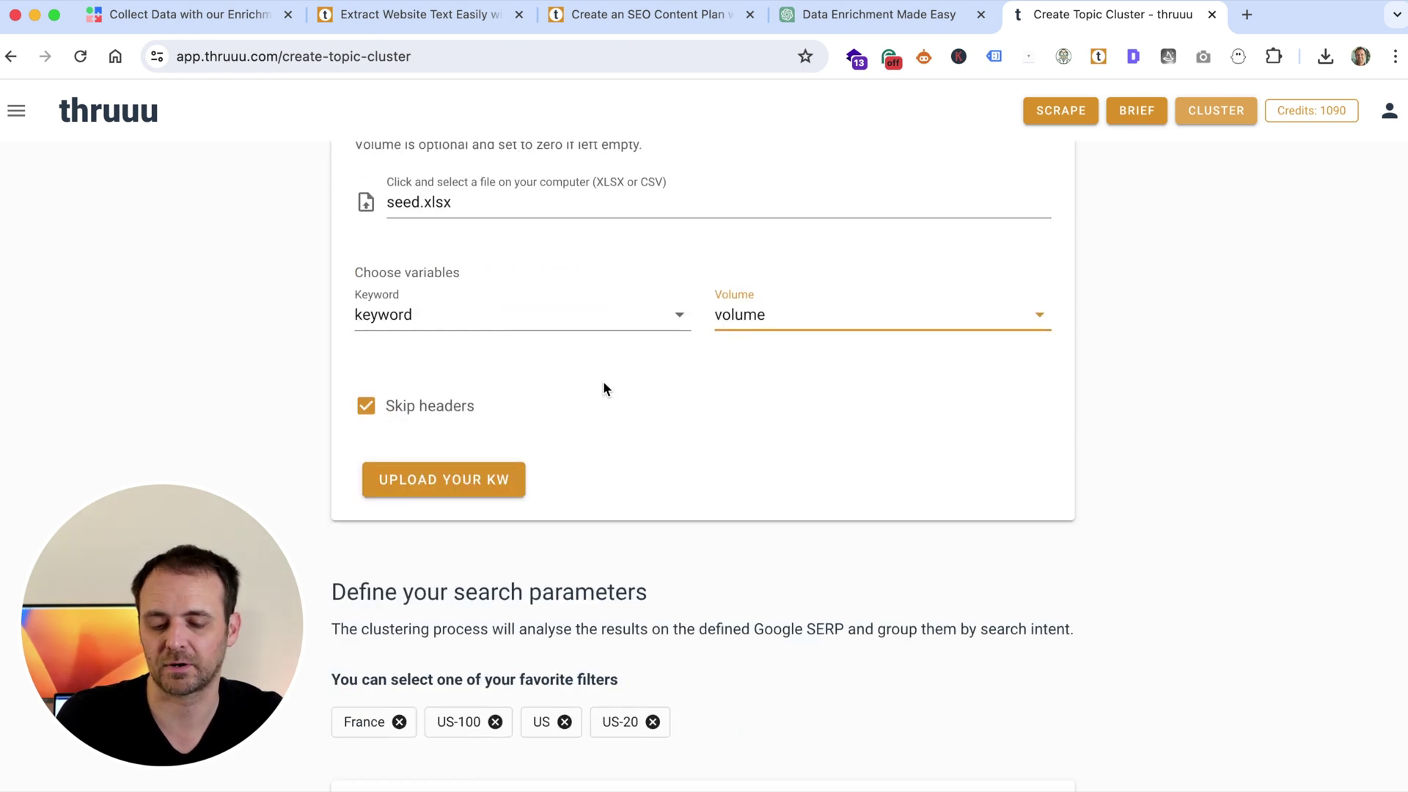
click(462, 478)
Step: Review the uploaded seed keywords and look at the SERP search parameters below them
scroll(664, 396, down, 4)
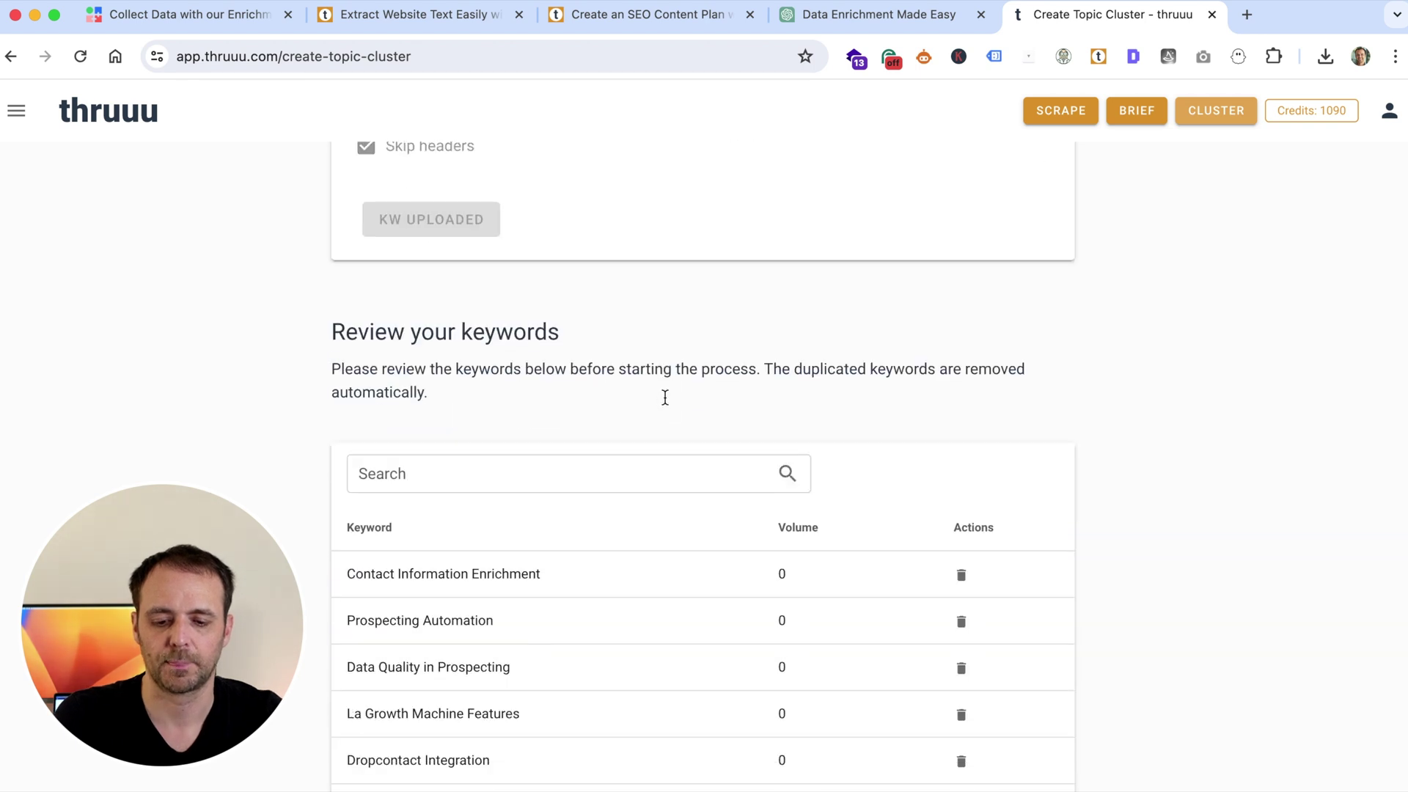
scroll(382, 414, down, 2)
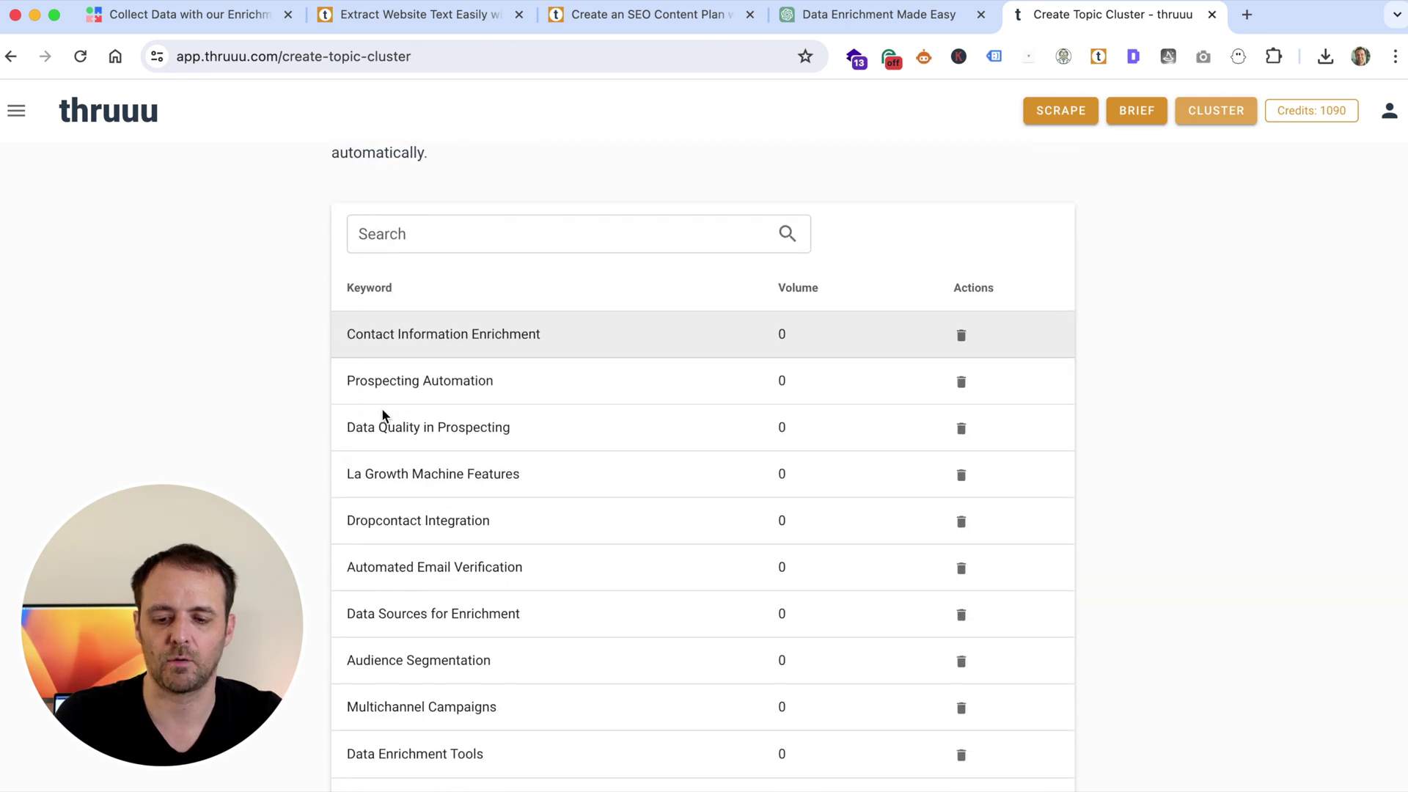
triple_click(352, 333)
scroll(429, 334, down, 3)
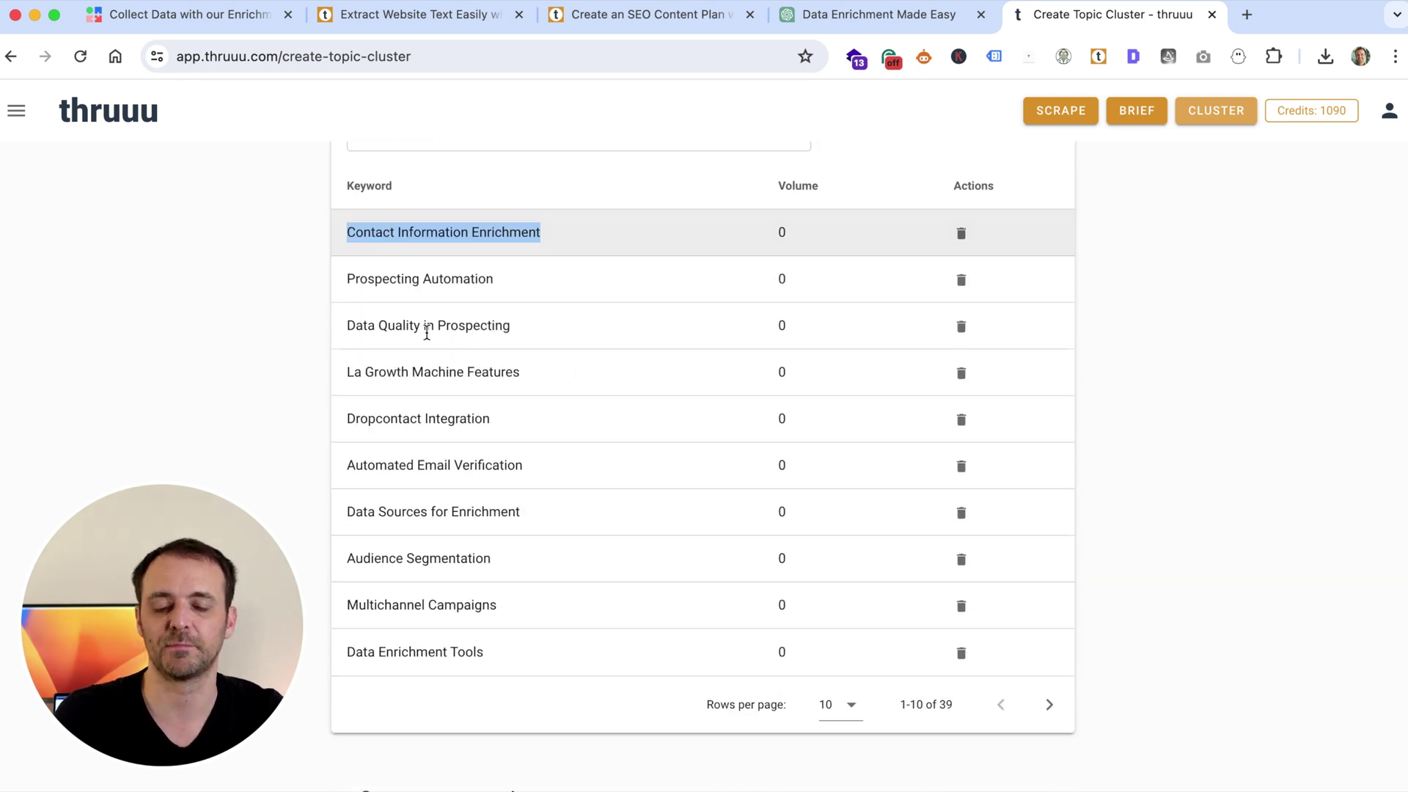
scroll(431, 339, up, 2)
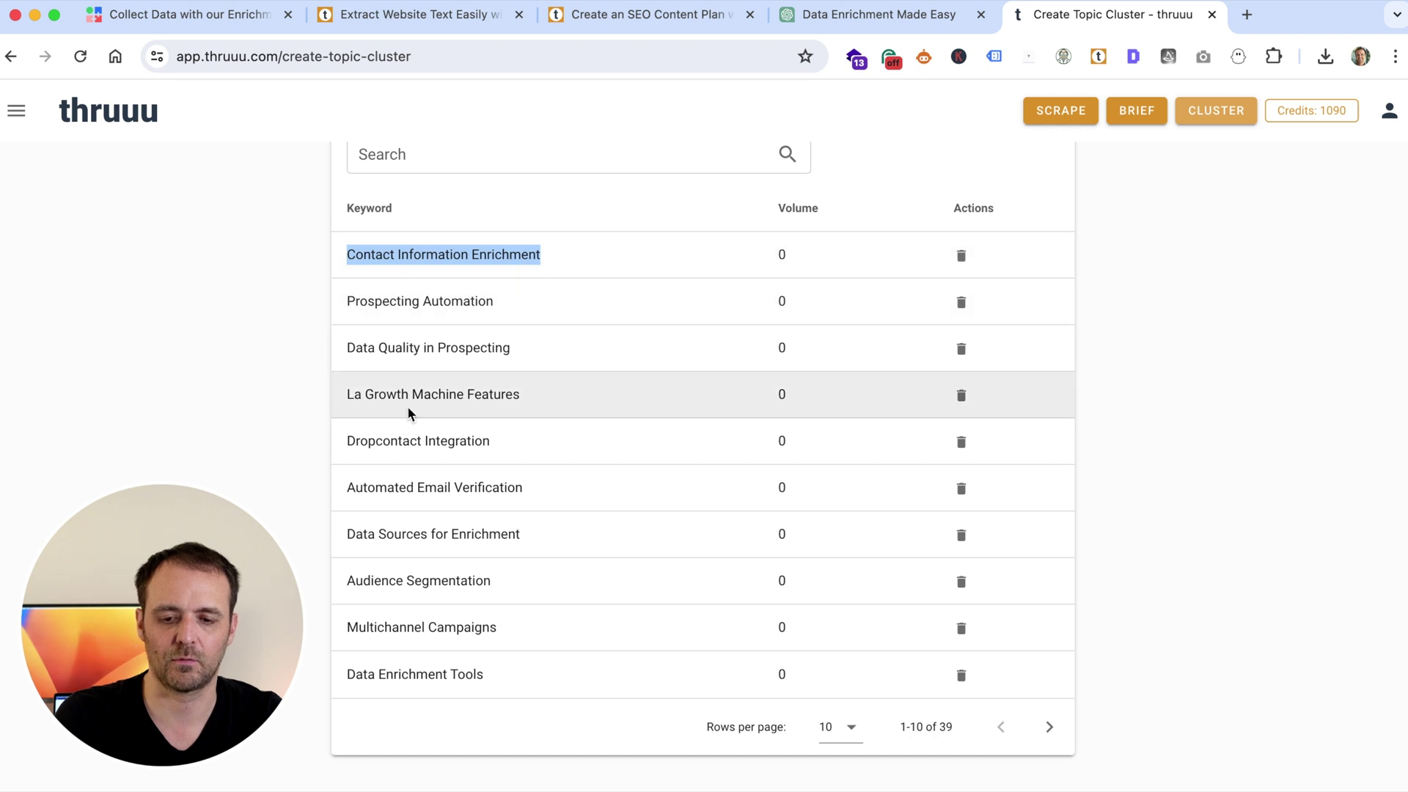
click(1127, 659)
scroll(1128, 649, down, 10)
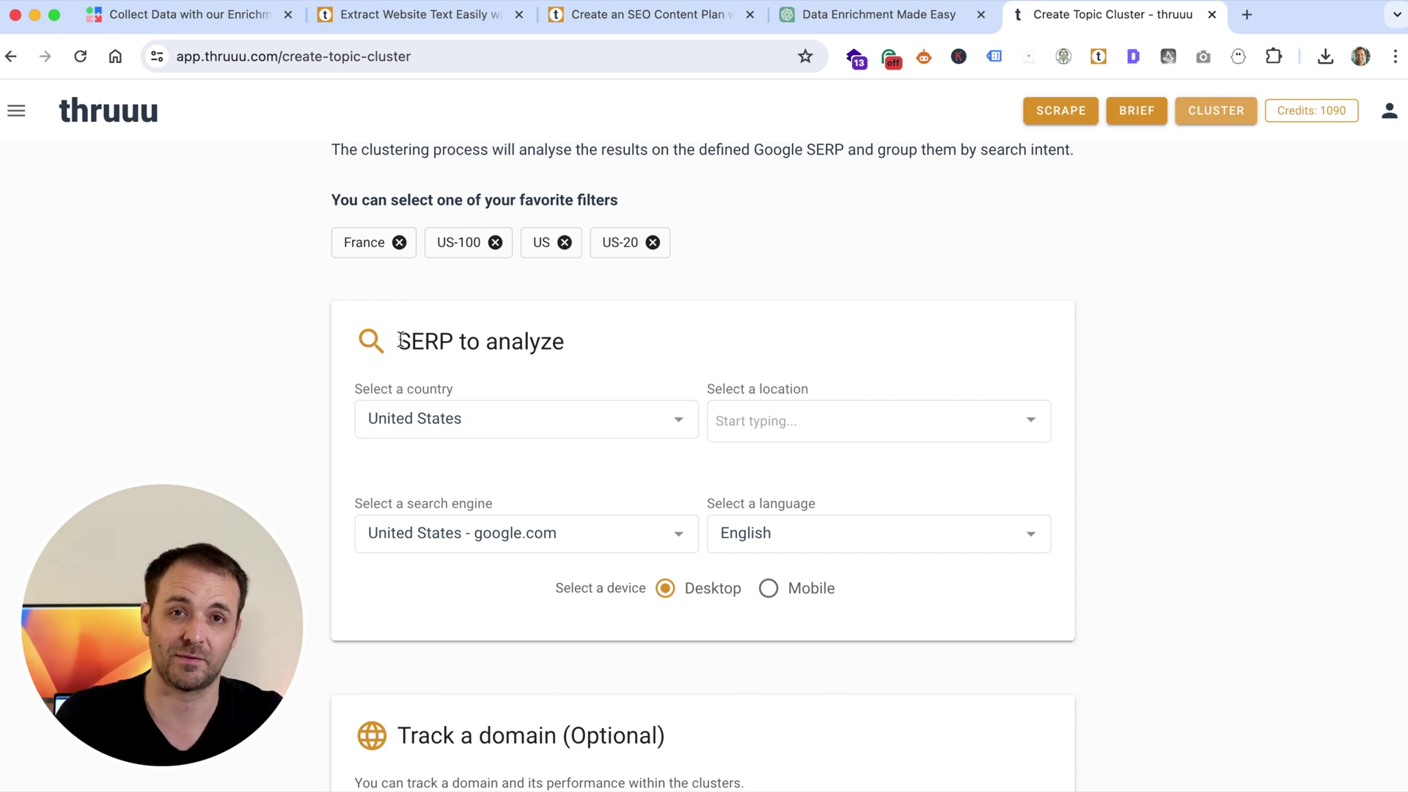
Step: Review the clustering parameters without selecting a domain to track, and start clustering the uploaded seed keywords
scroll(561, 341, down, 5)
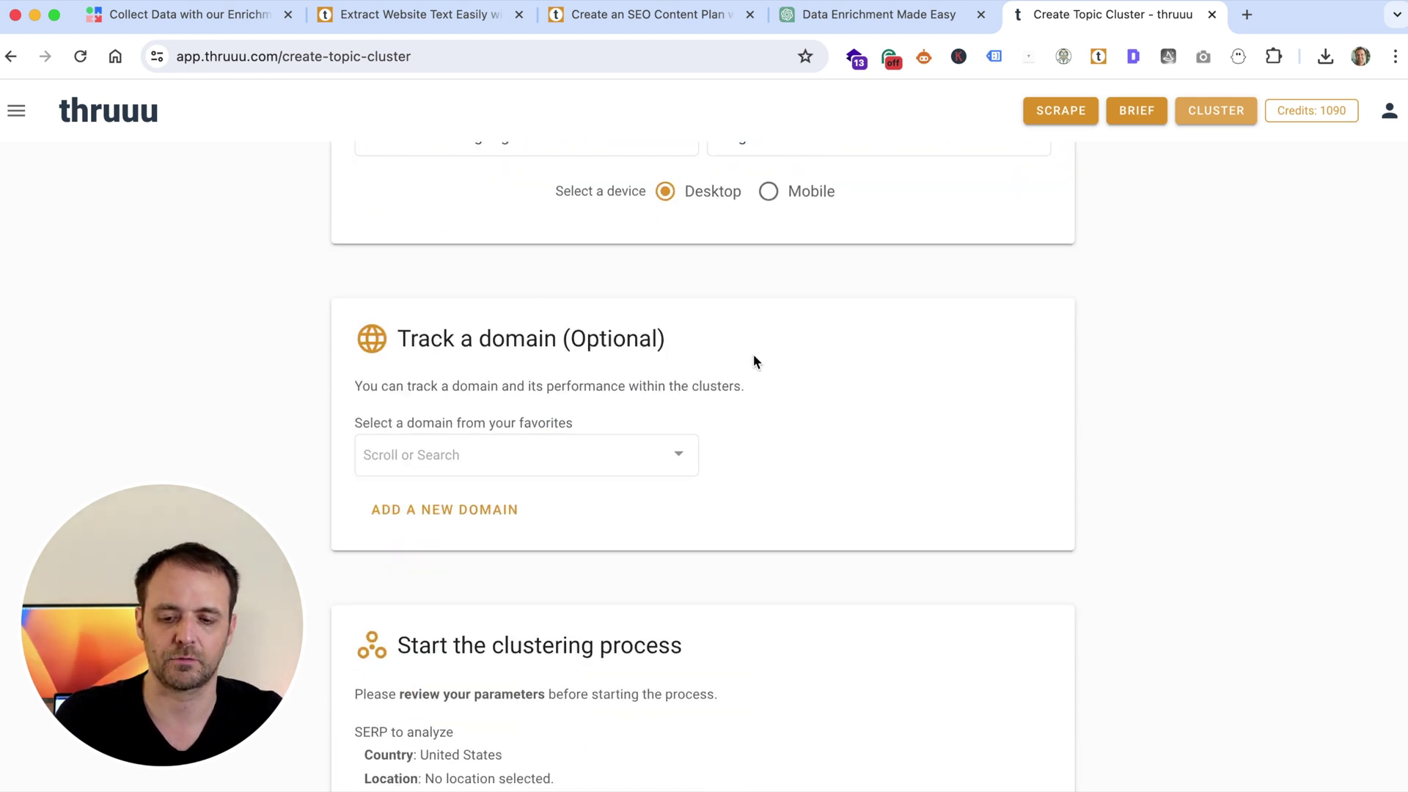
scroll(755, 361, down, 4)
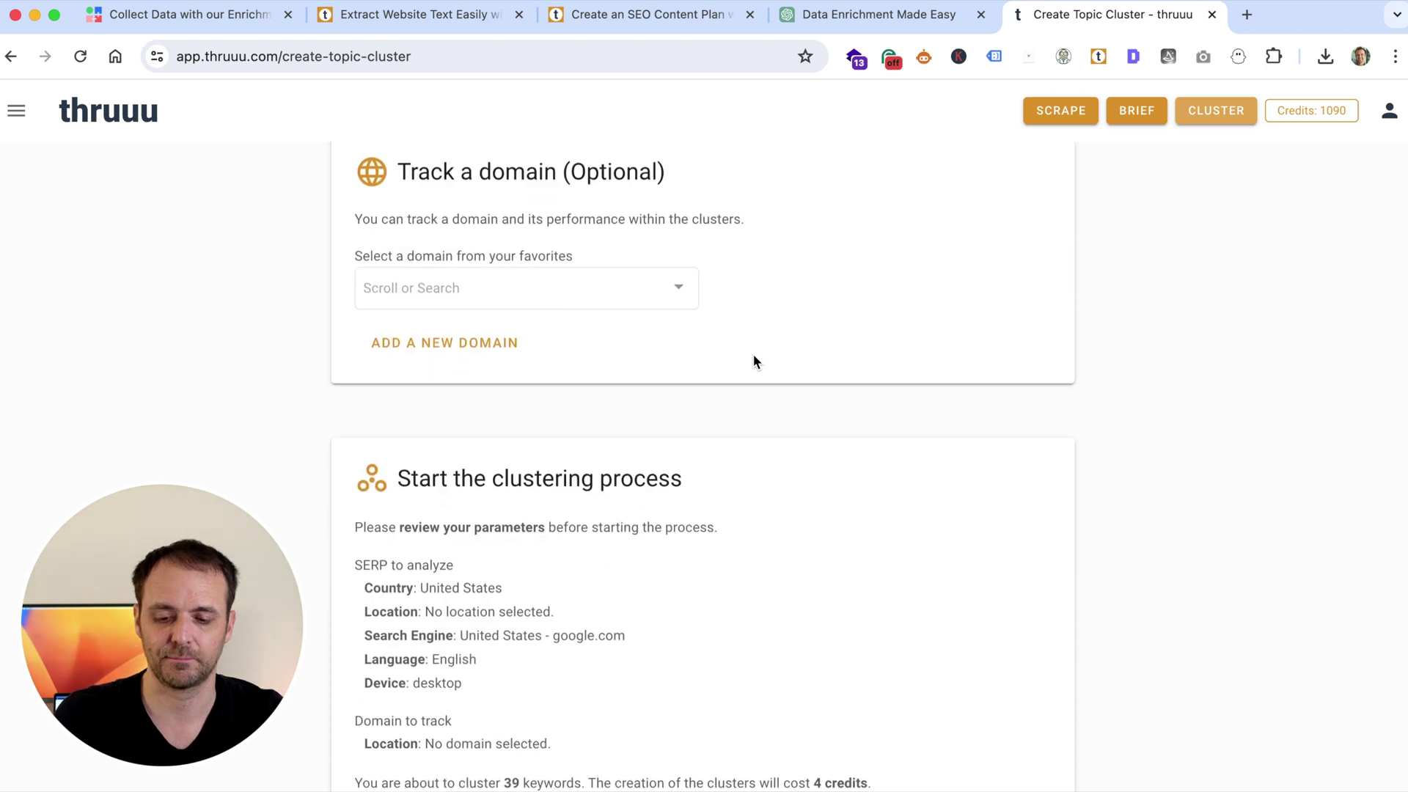
click(479, 704)
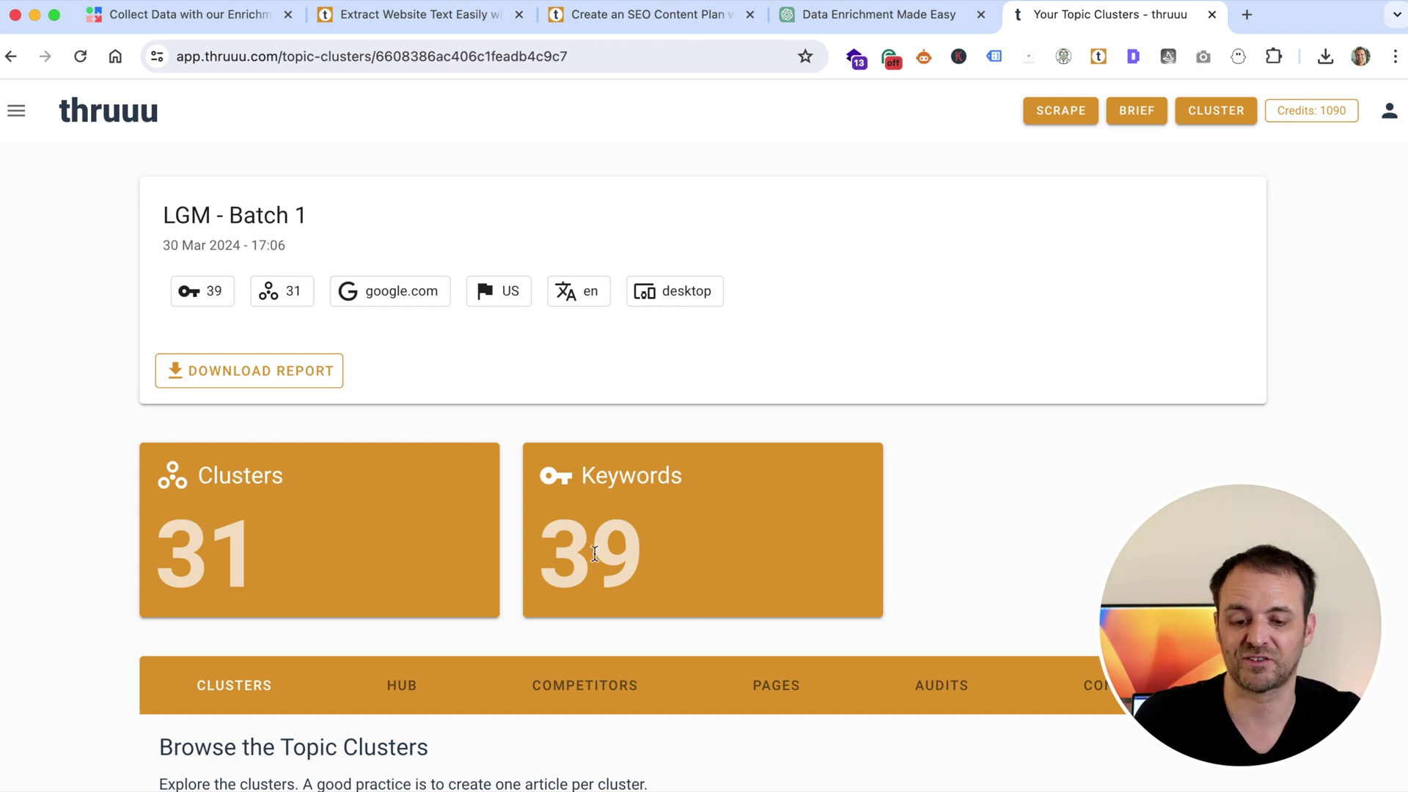
Step: Browse the topic cluster cards of LGM - Batch 1, examining each cluster's title and grouped keywords
scroll(974, 487, down, 7)
scroll(974, 491, down, 5)
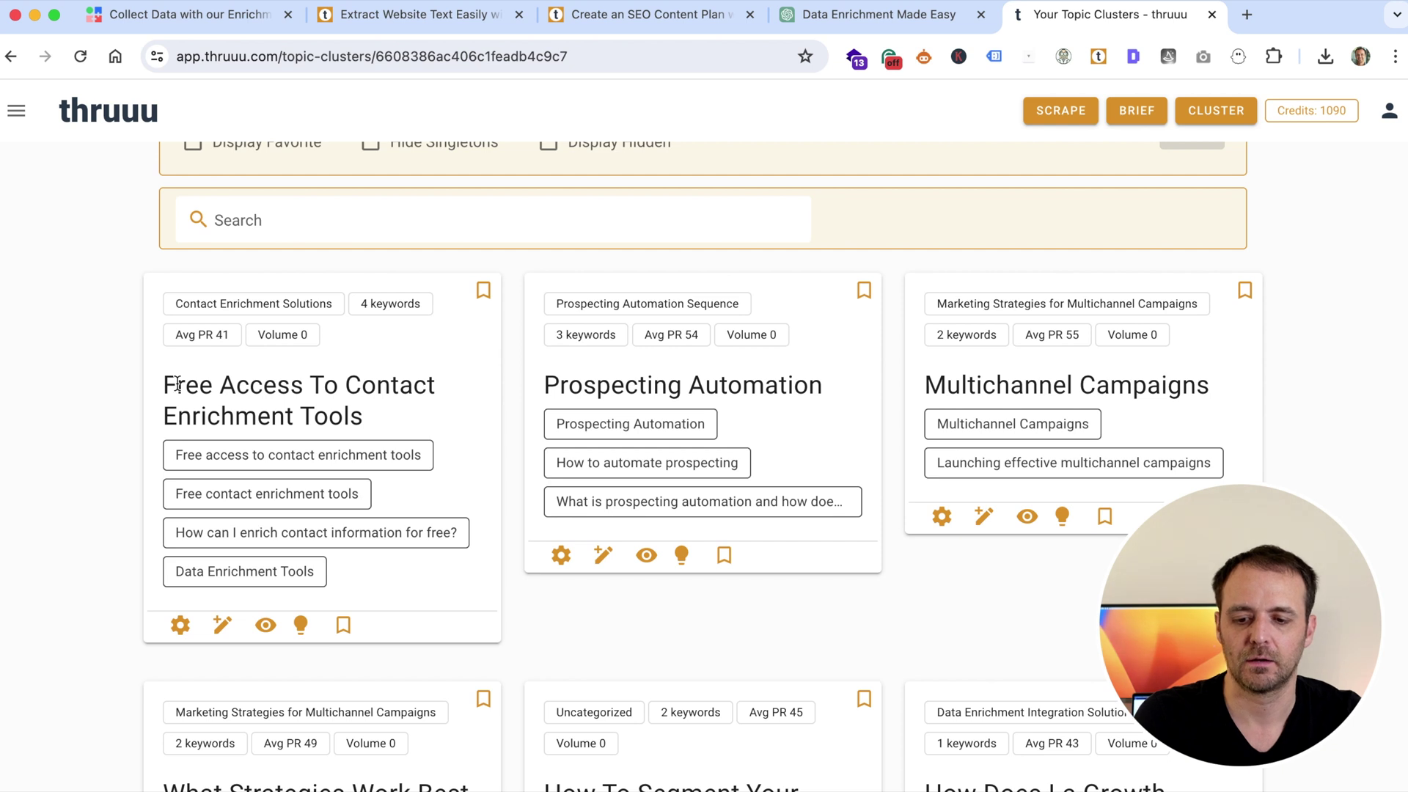
drag(166, 379, 349, 425)
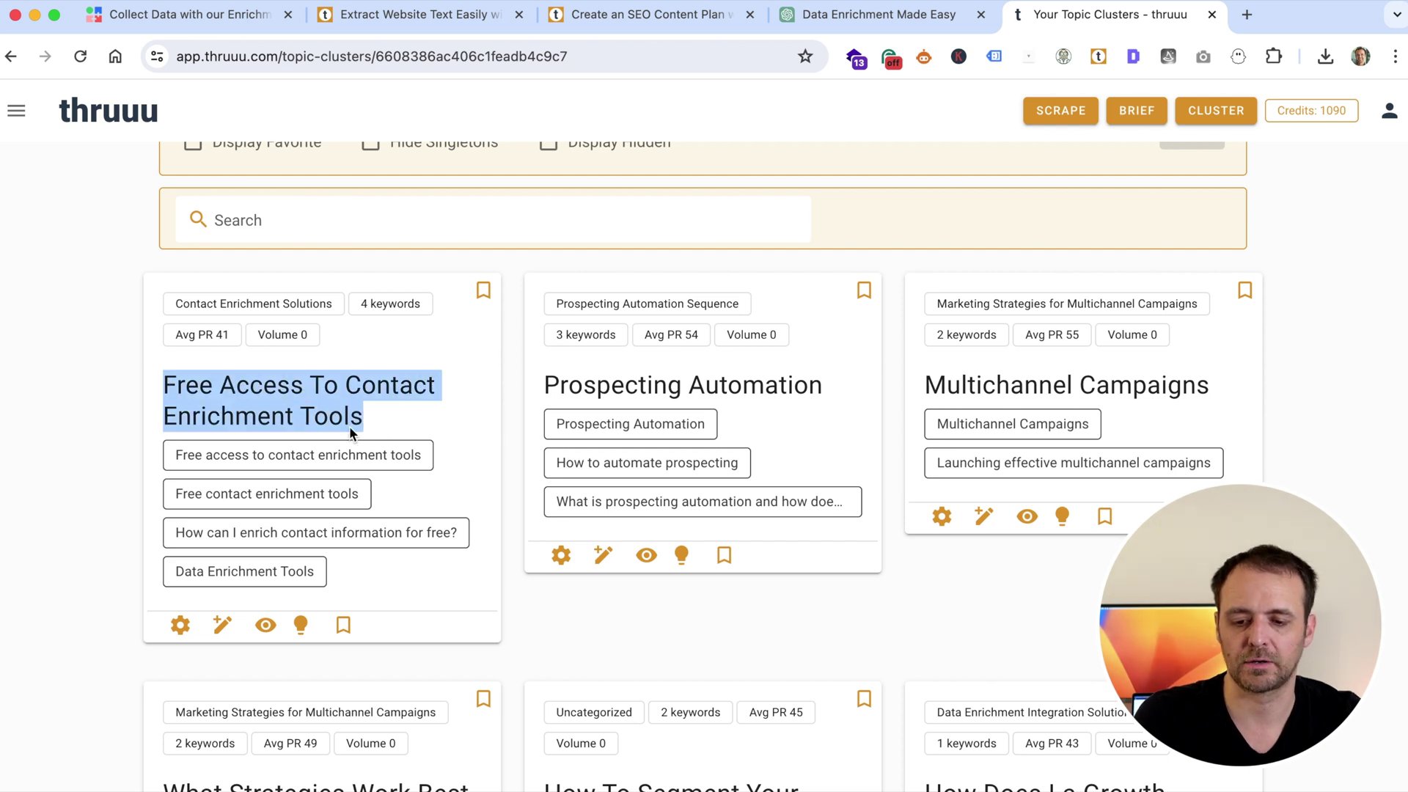
click(398, 411)
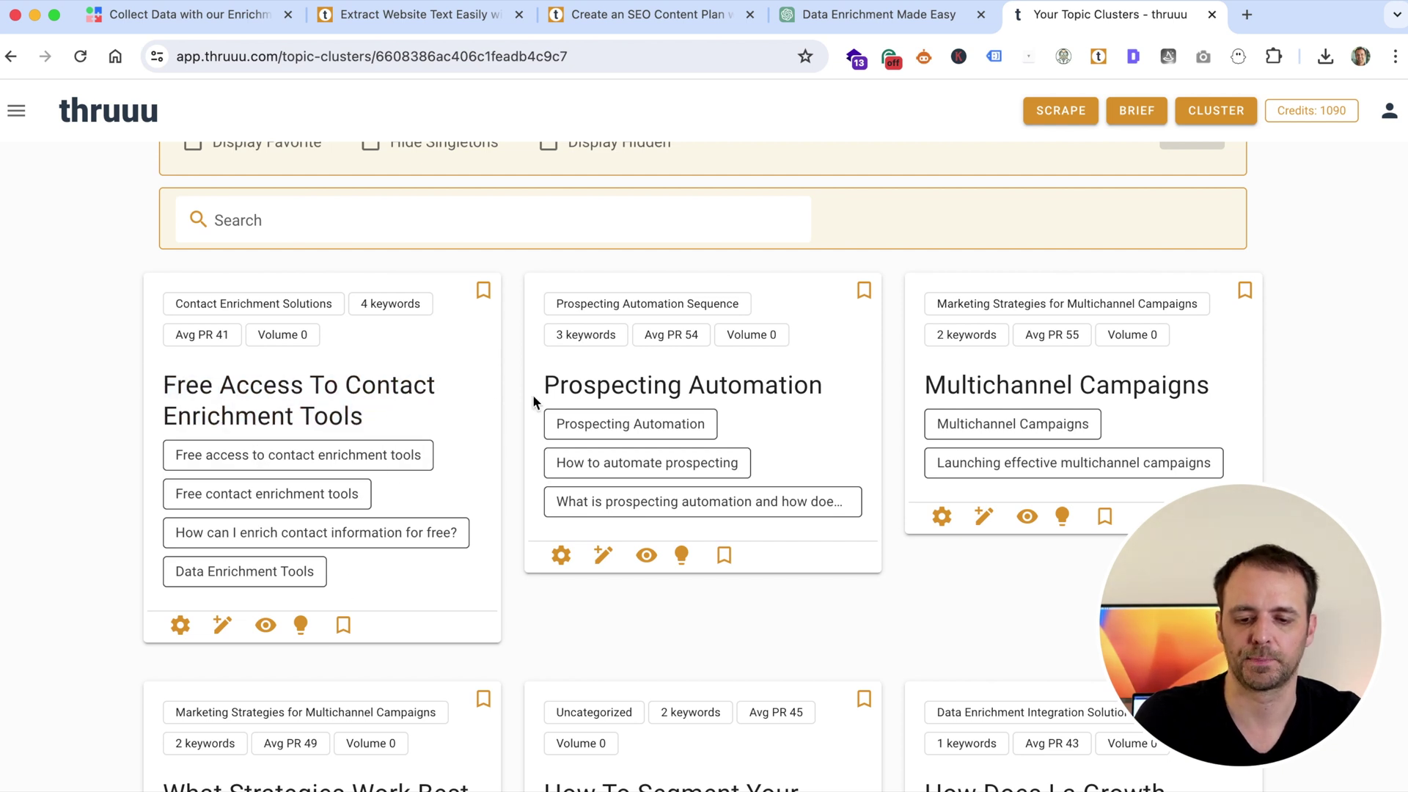
scroll(533, 399, down, 2)
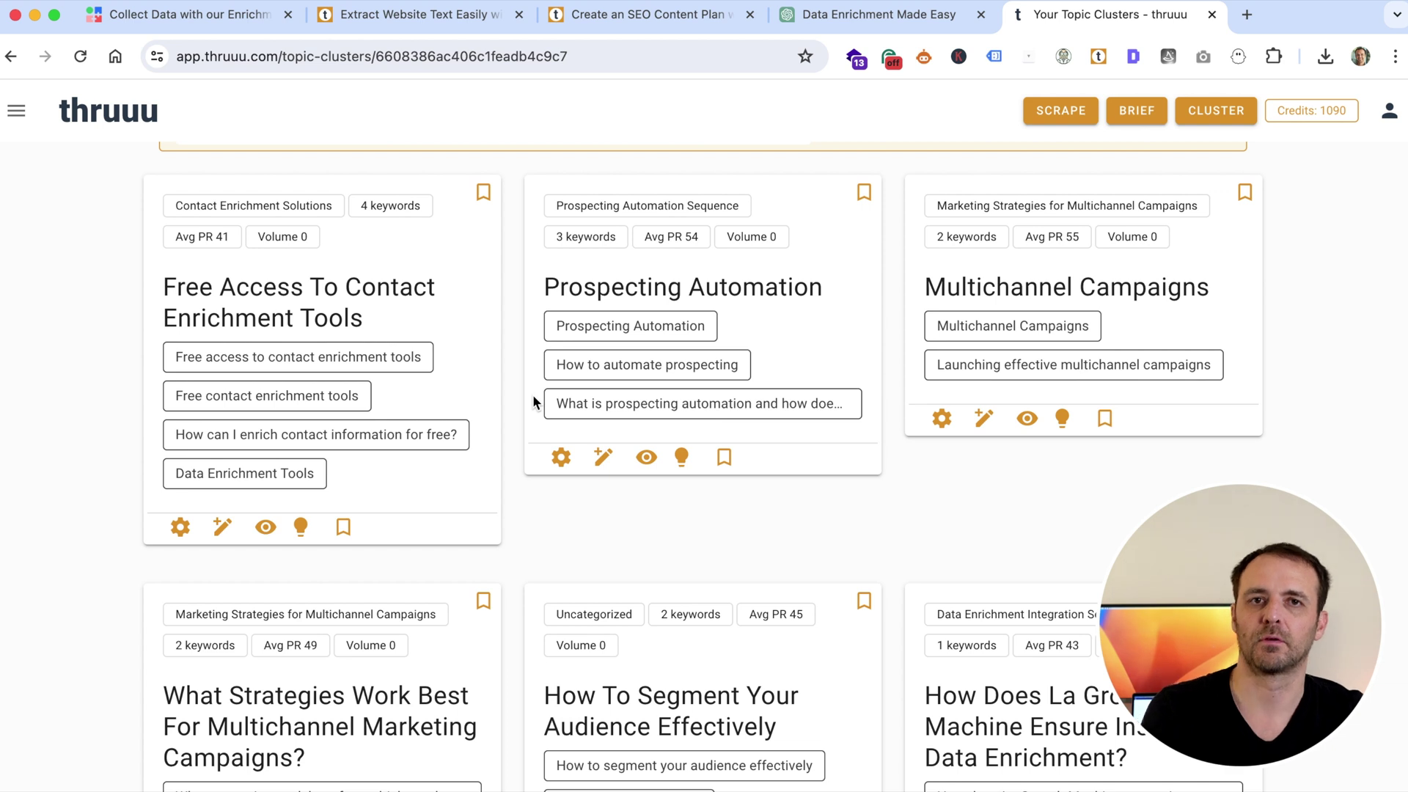
Step: Download the LGM - Batch 1 cluster report and open the downloaded workbook in Excel
scroll(532, 395, up, 10)
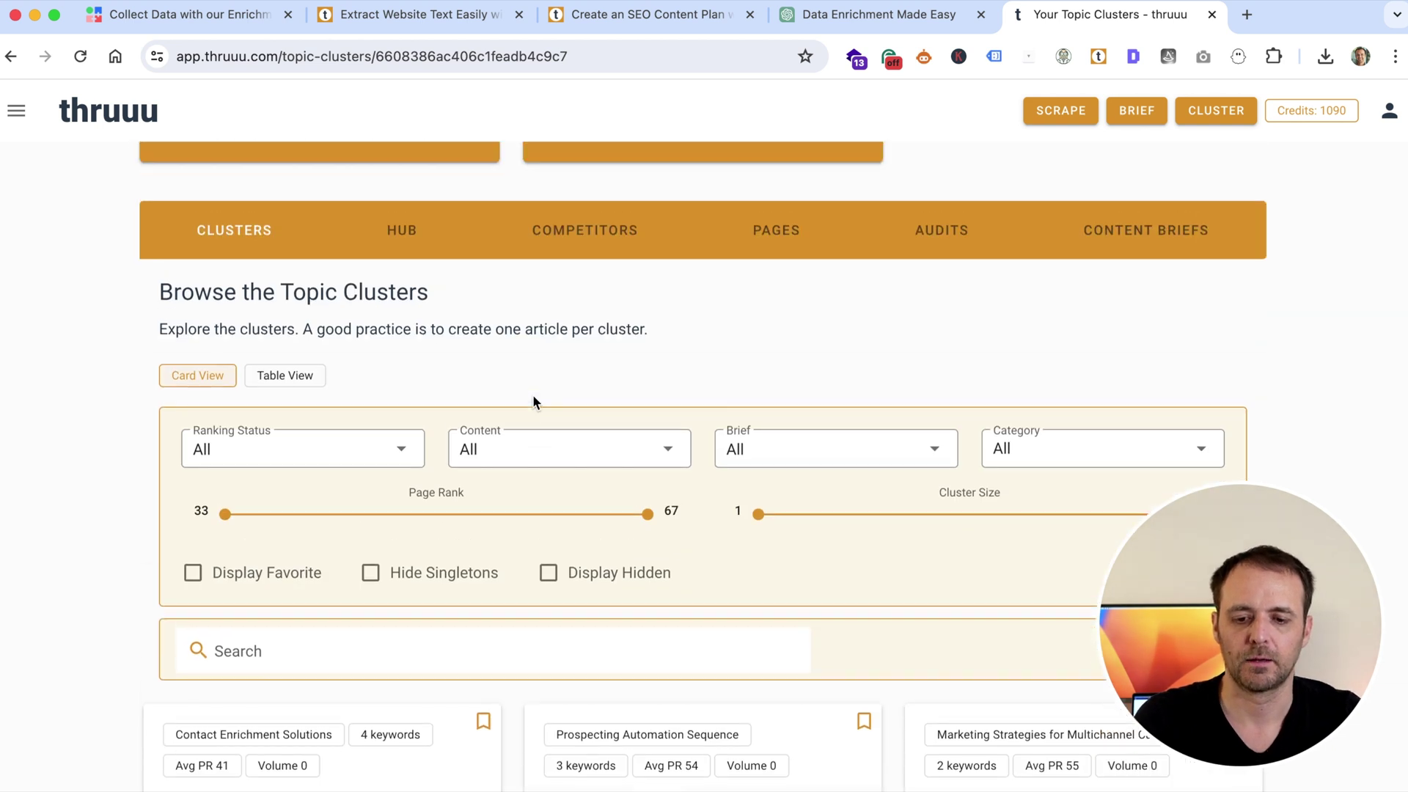
click(269, 315)
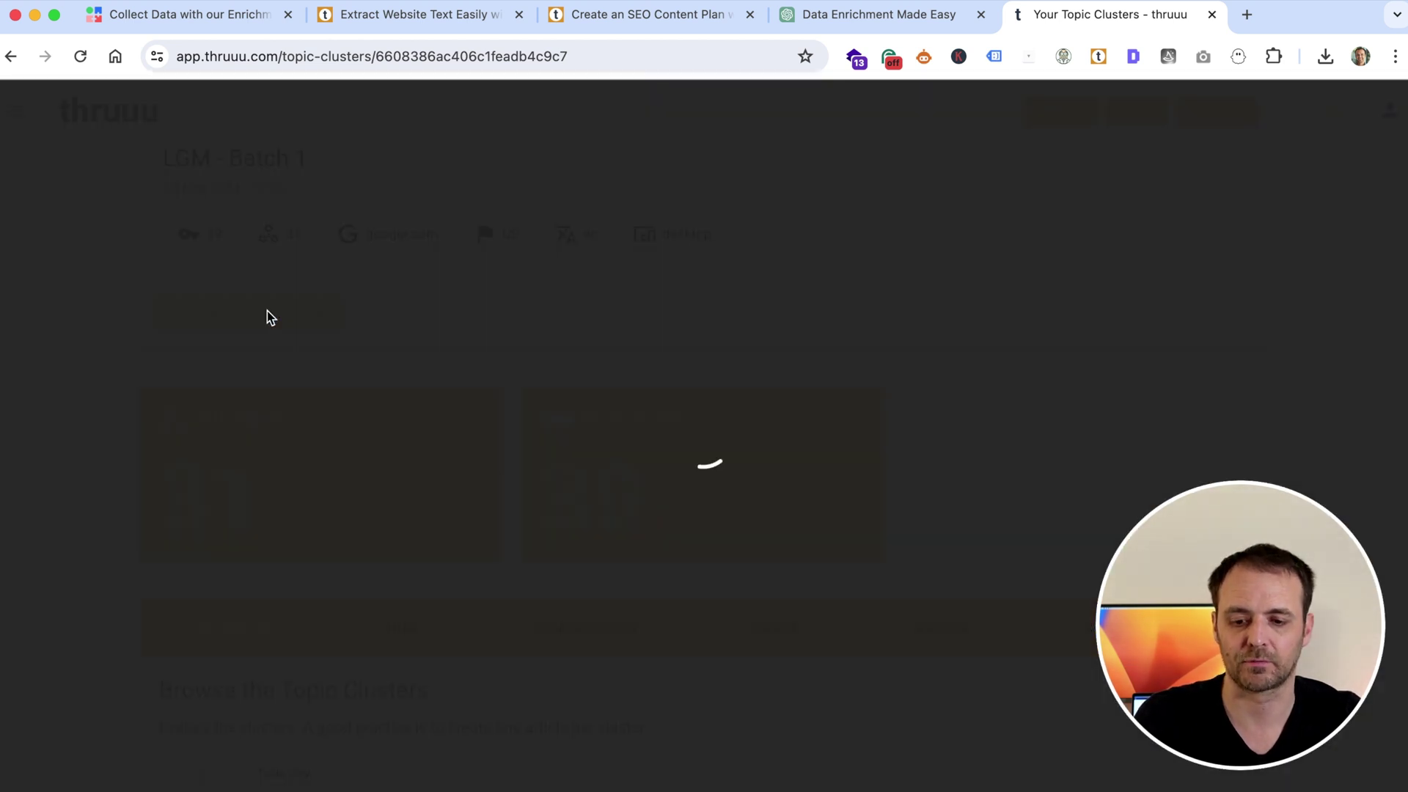
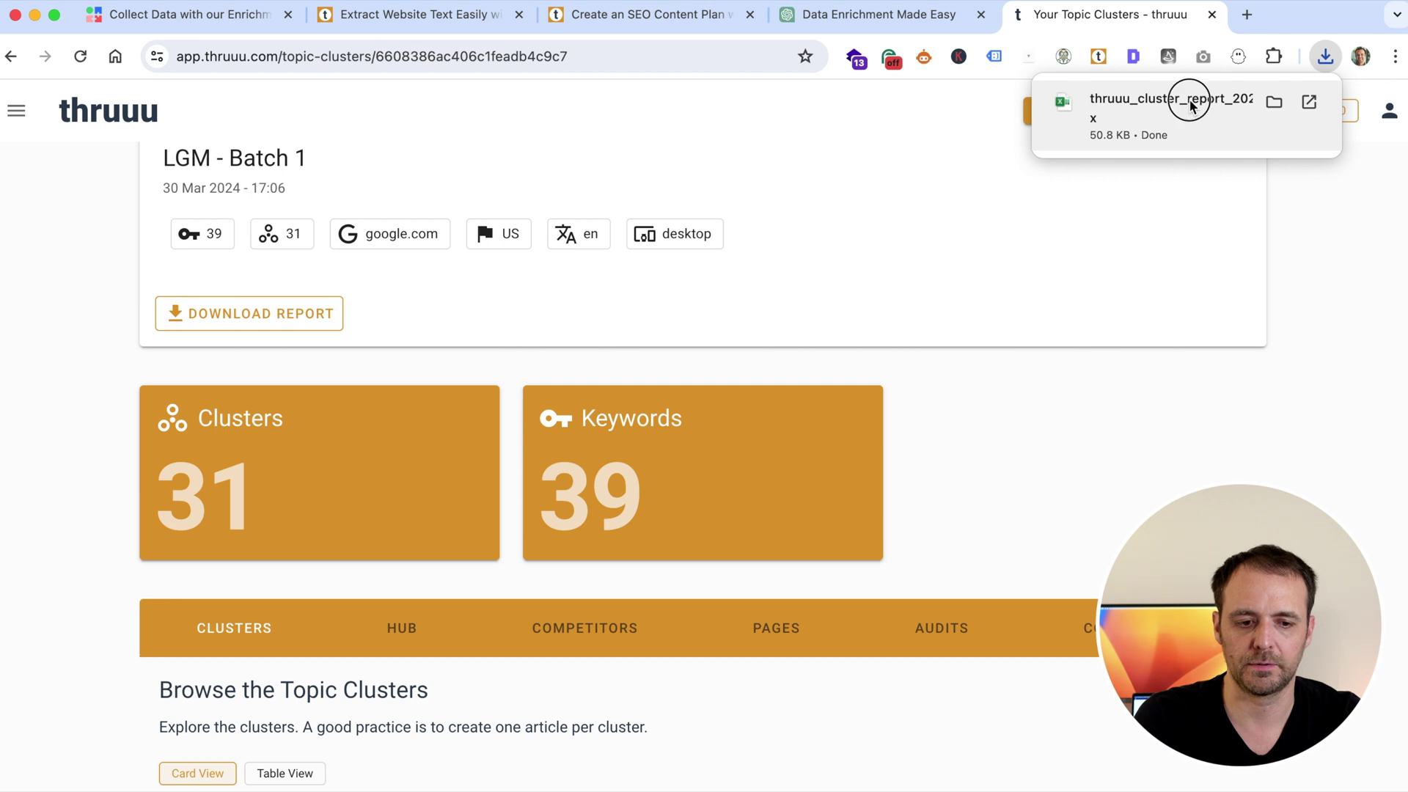
click(1171, 106)
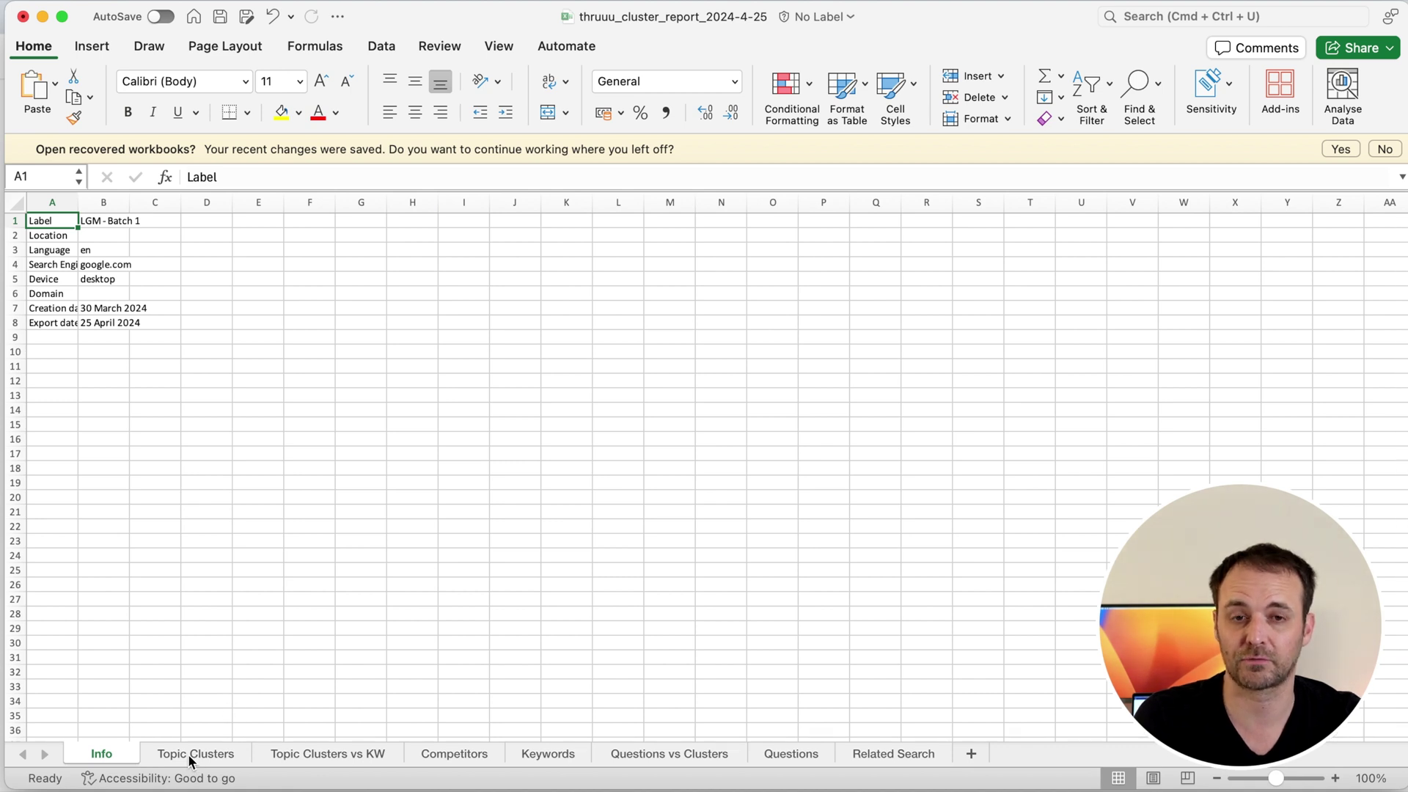
Step: Open the report's Questions sheet and widen the Question column so the questions are readable
click(794, 748)
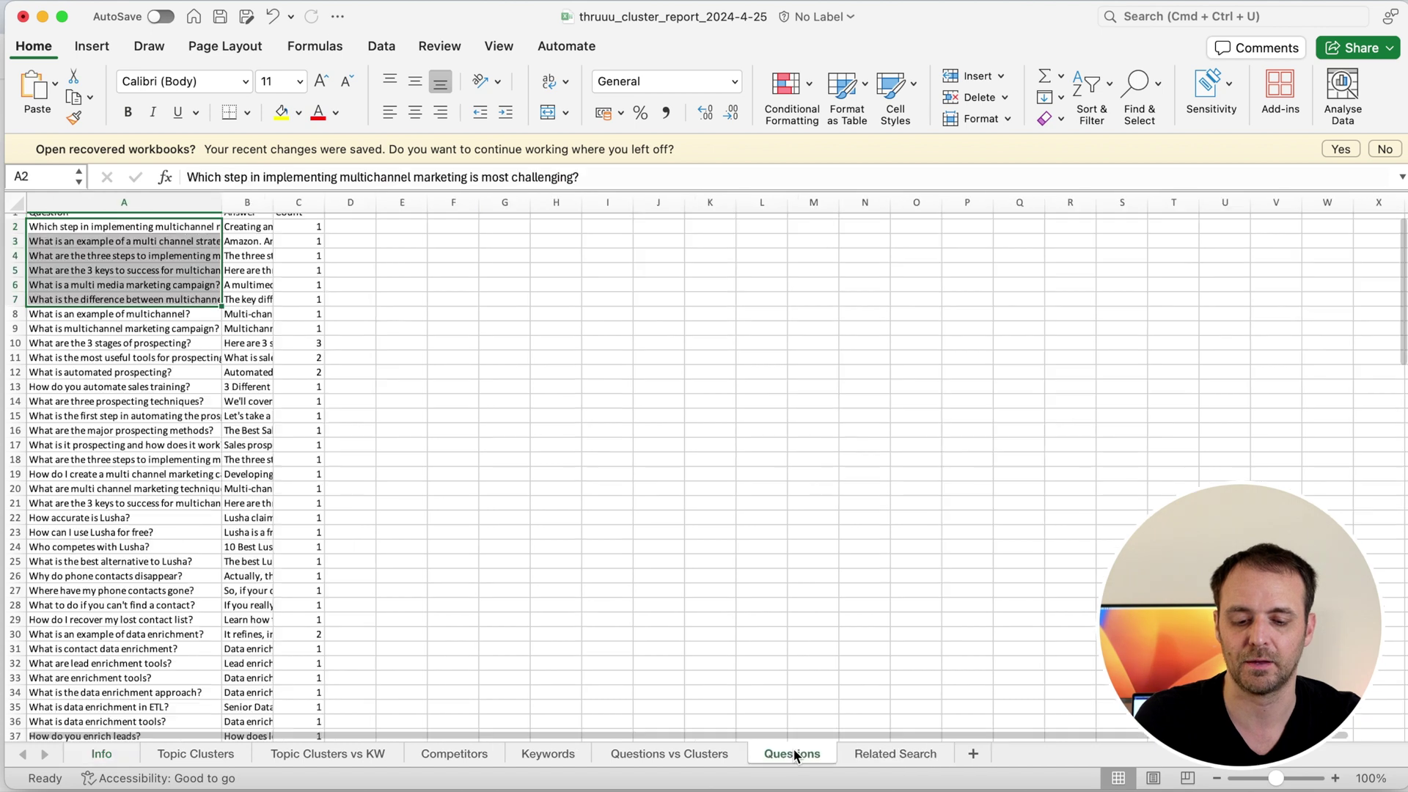
click(242, 371)
scroll(171, 325, up, 1)
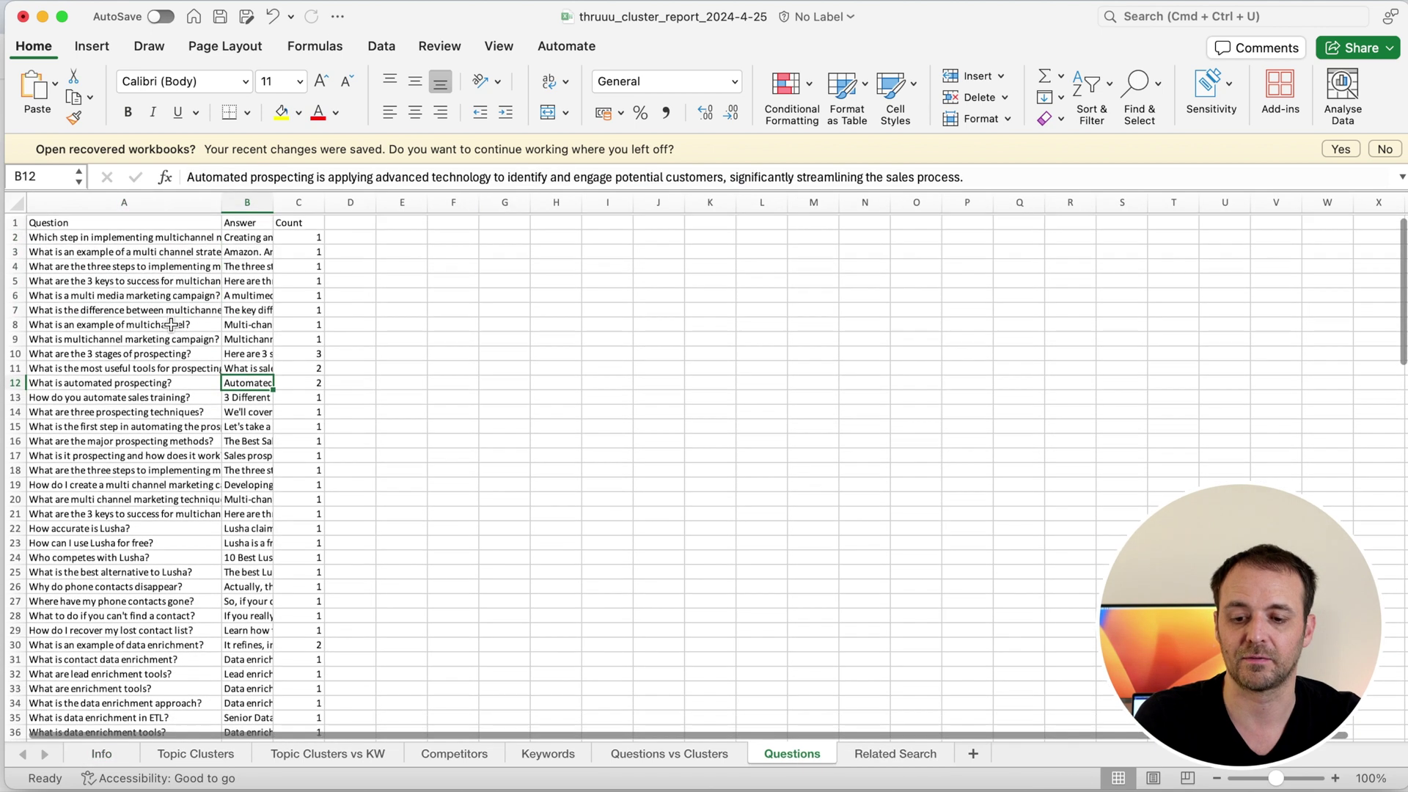
drag(222, 203, 325, 202)
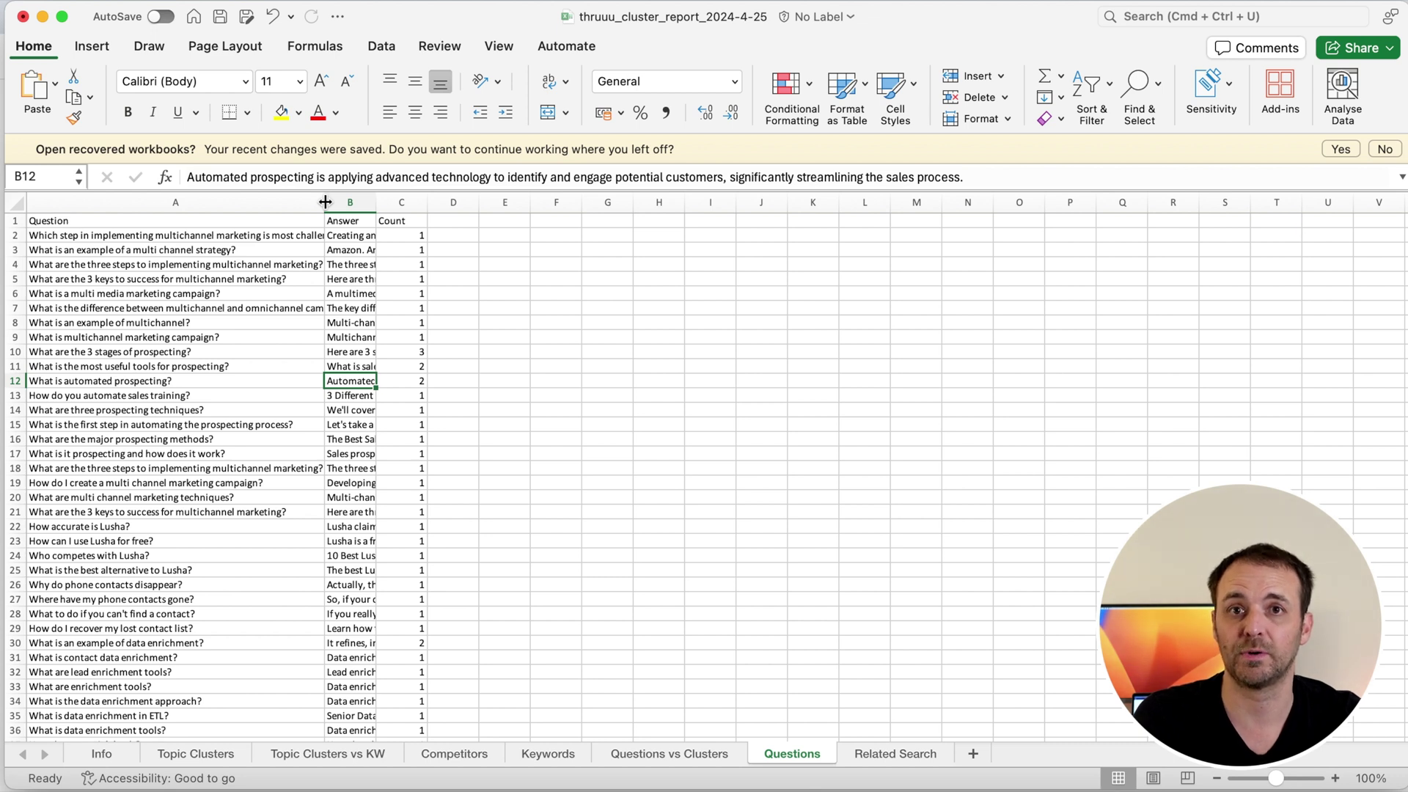
Step: Read through the list of questions in the Questions sheet down to its last row
drag(220, 235, 195, 352)
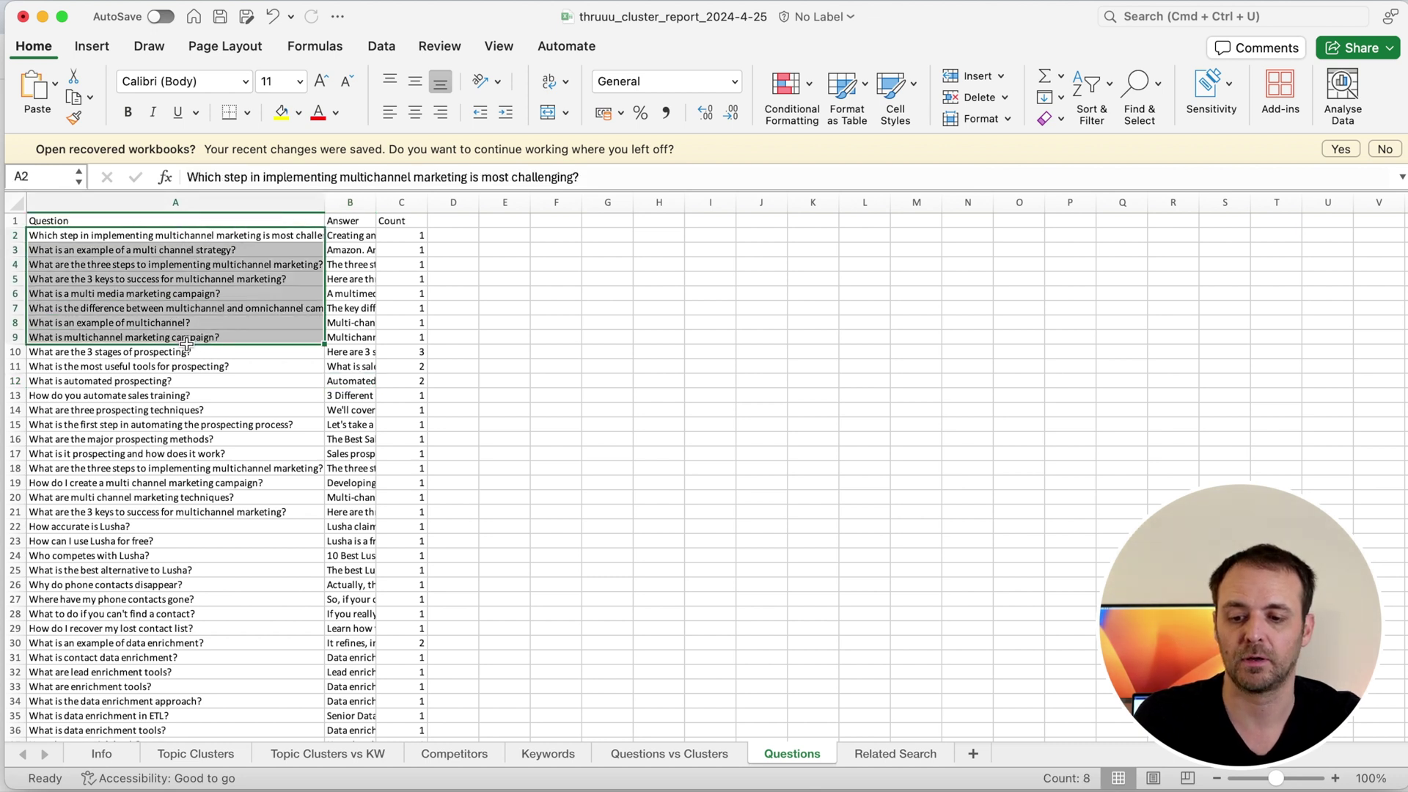
click(152, 238)
scroll(152, 237, down, 10)
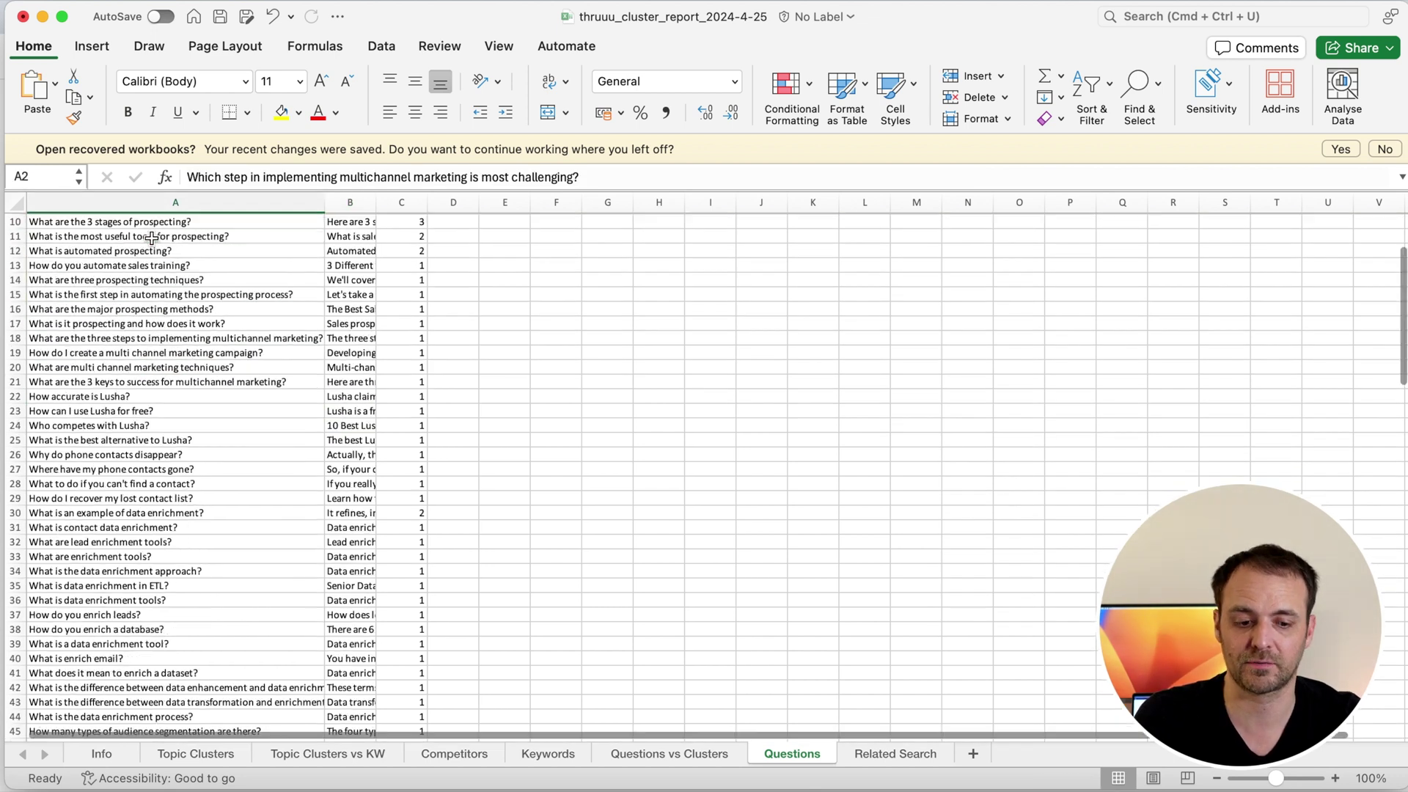
scroll(110, 366, down, 15)
scroll(85, 452, down, 20)
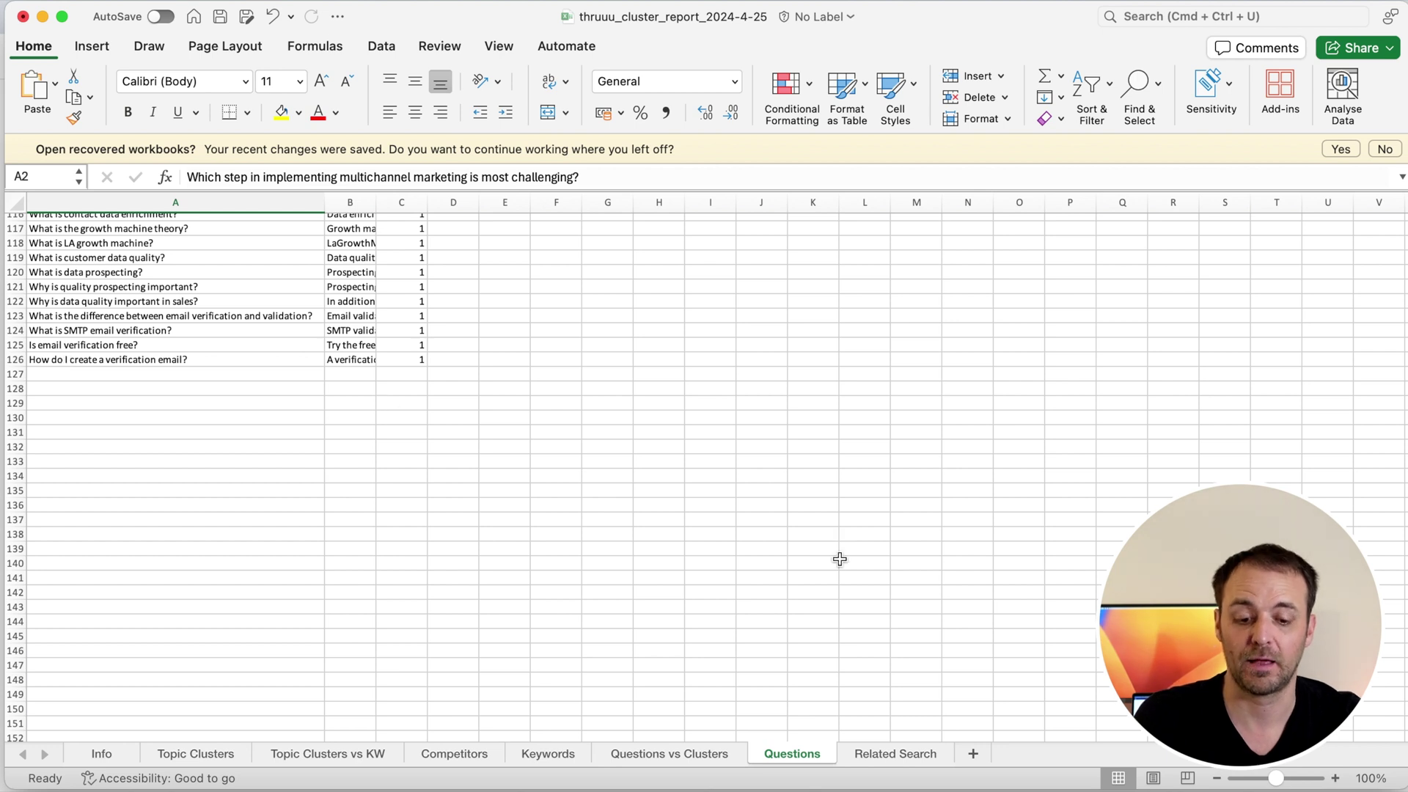
Step: Open the Related Search sheet, widen its Title column and look through the related searches
click(871, 759)
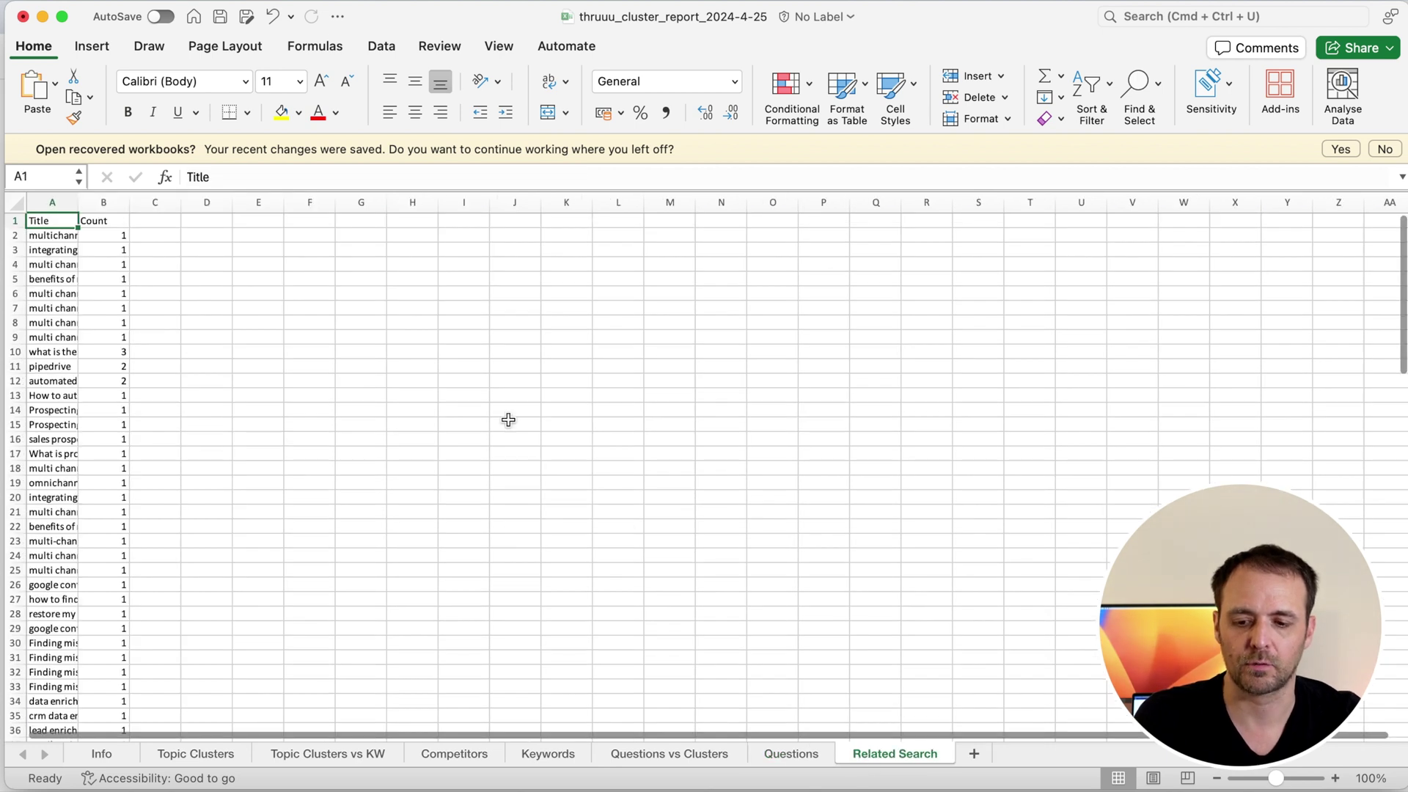
drag(90, 207, 318, 212)
scroll(62, 264, down, 8)
scroll(62, 264, down, 20)
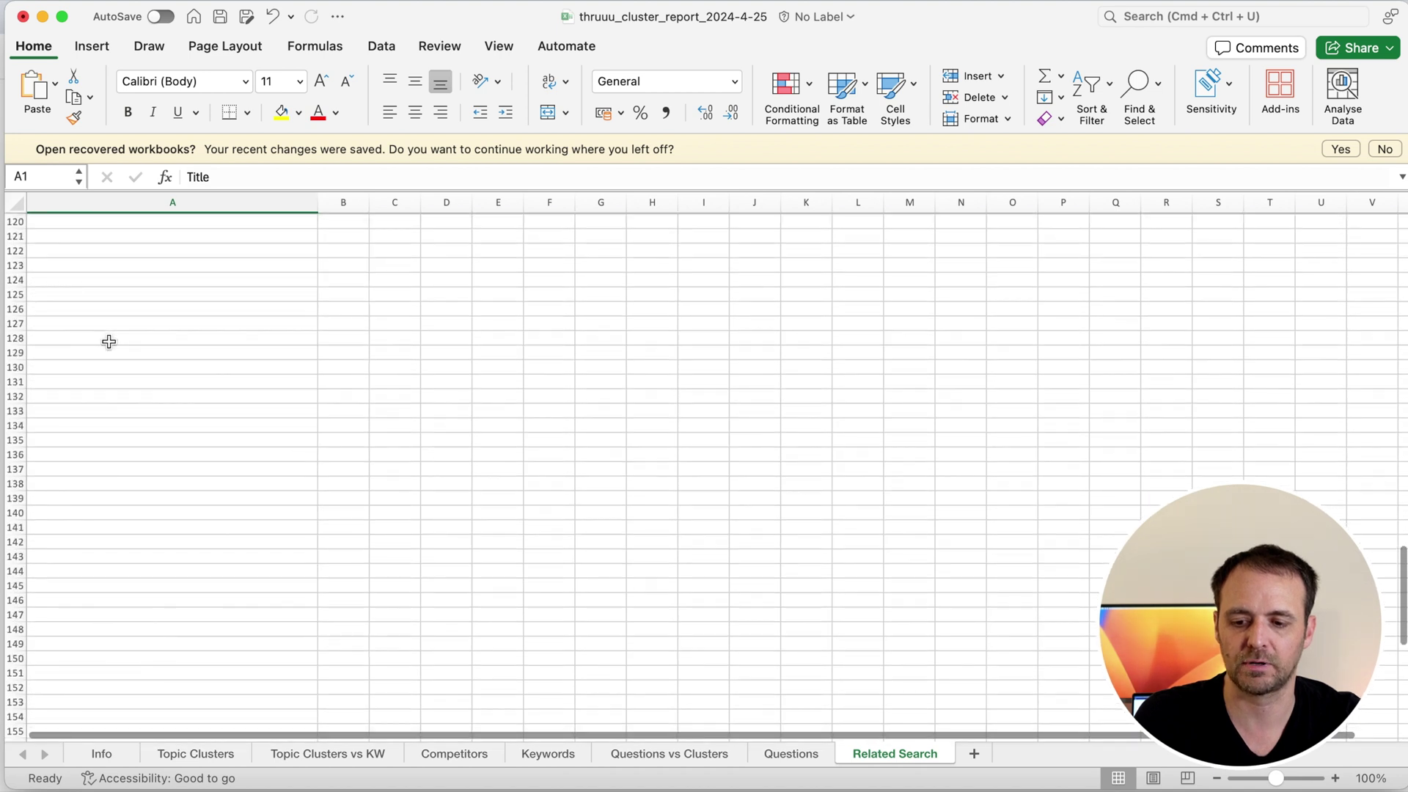
scroll(55, 456, up, 10)
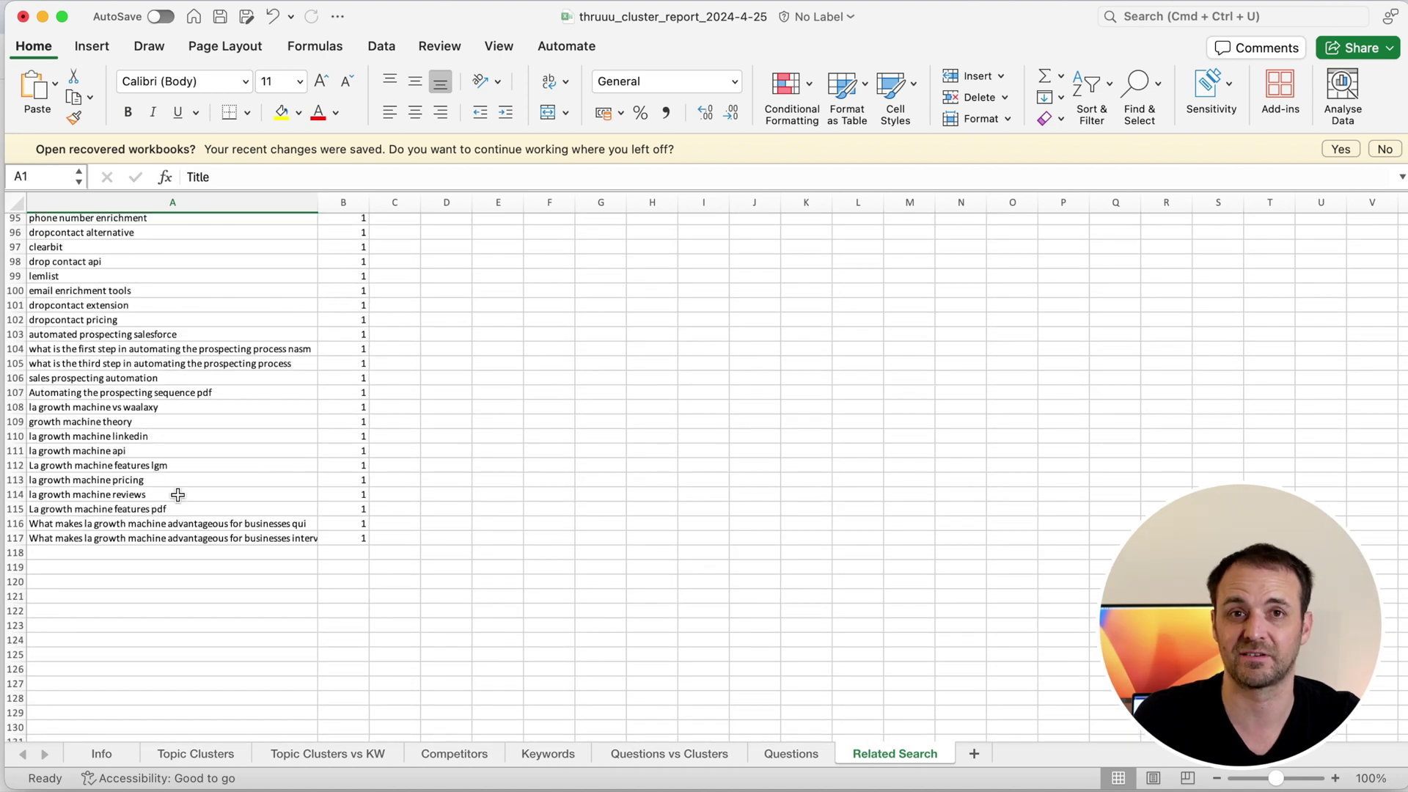
scroll(515, 689, up, 20)
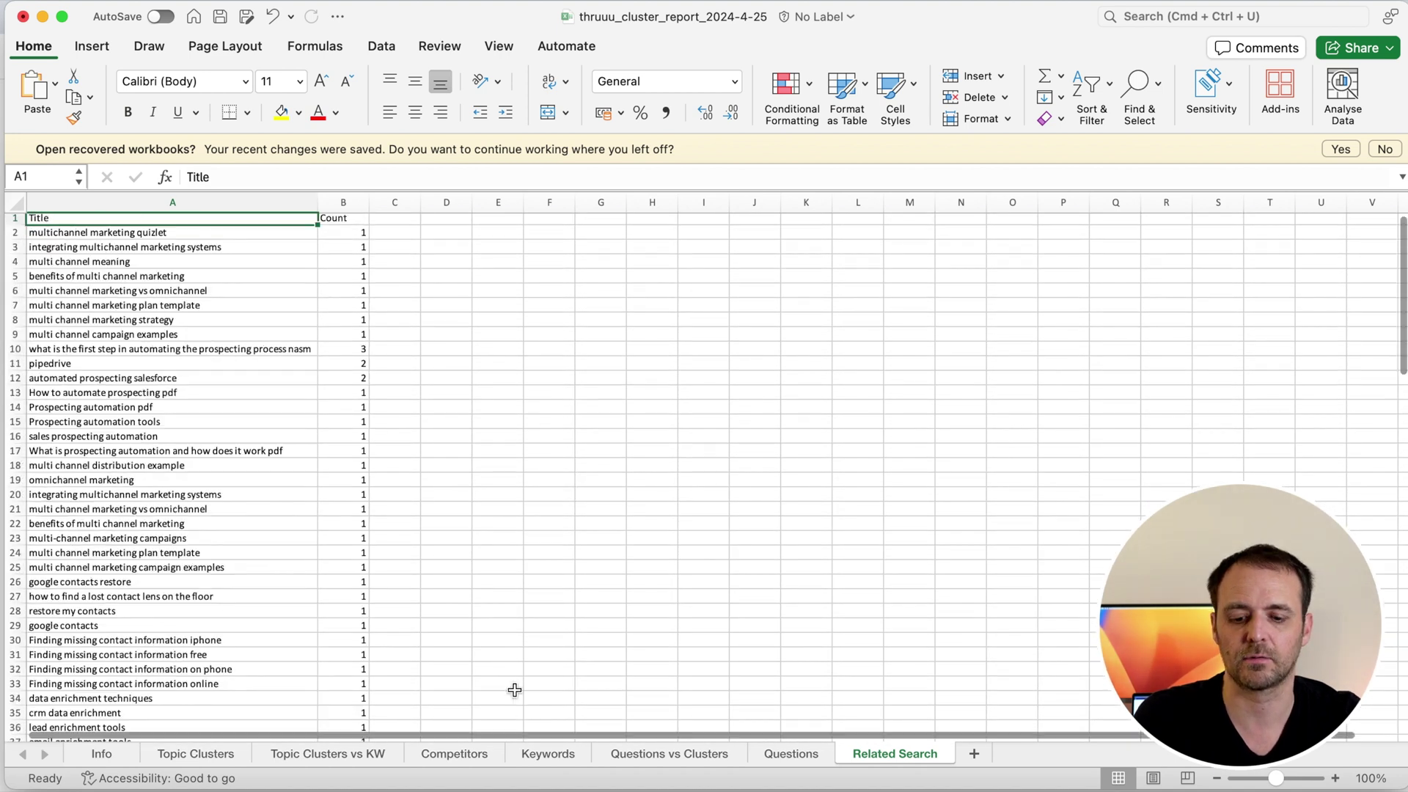
Step: Open the Keywords sheet, widen its keyword column and go to the end of the keyword list
click(538, 751)
drag(78, 211, 271, 211)
scroll(149, 571, down, 5)
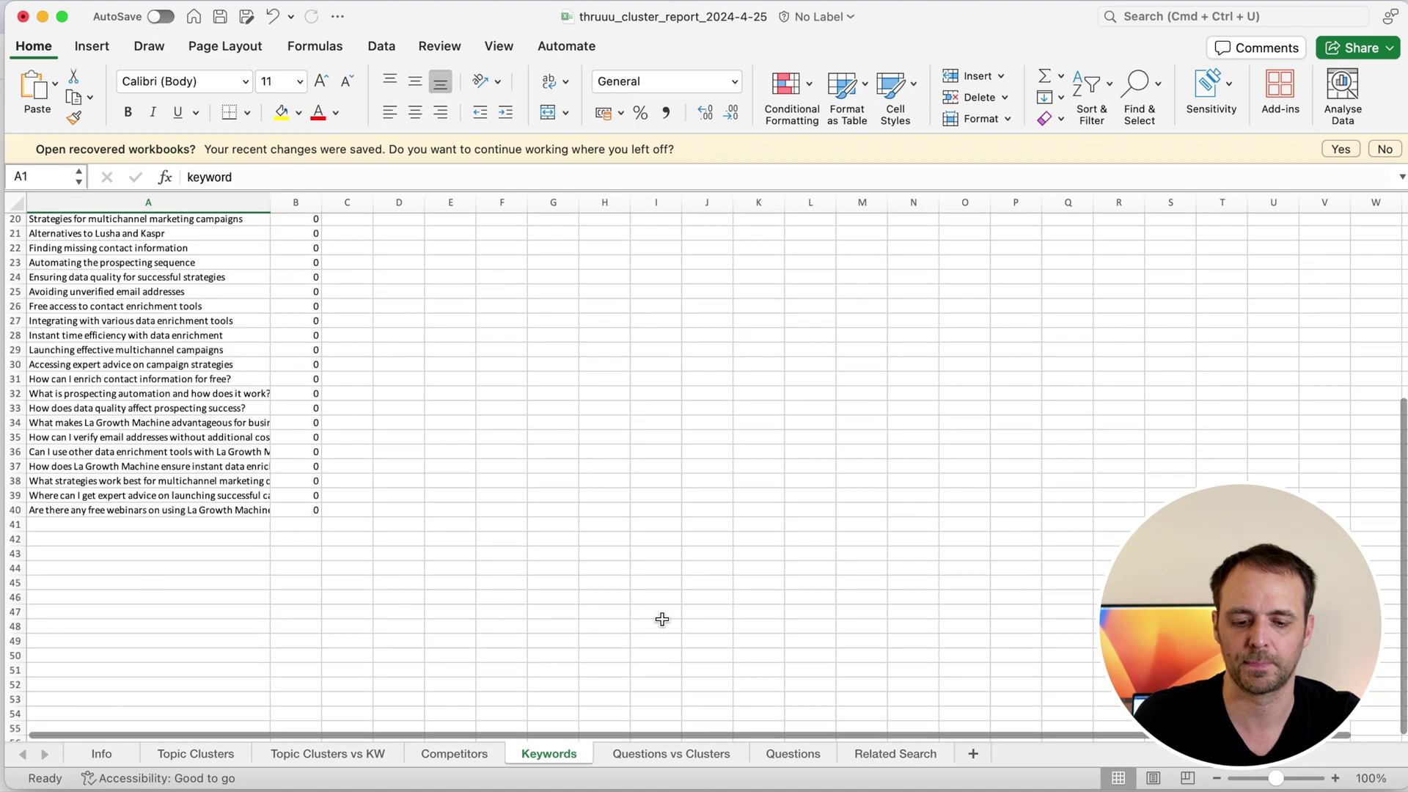
Step: Copy all questions from the Questions sheet and paste them below the last keyword in the Keywords sheet, starting at A41
click(790, 754)
click(210, 355)
key(super+shift+Up)
key(super+c)
click(549, 753)
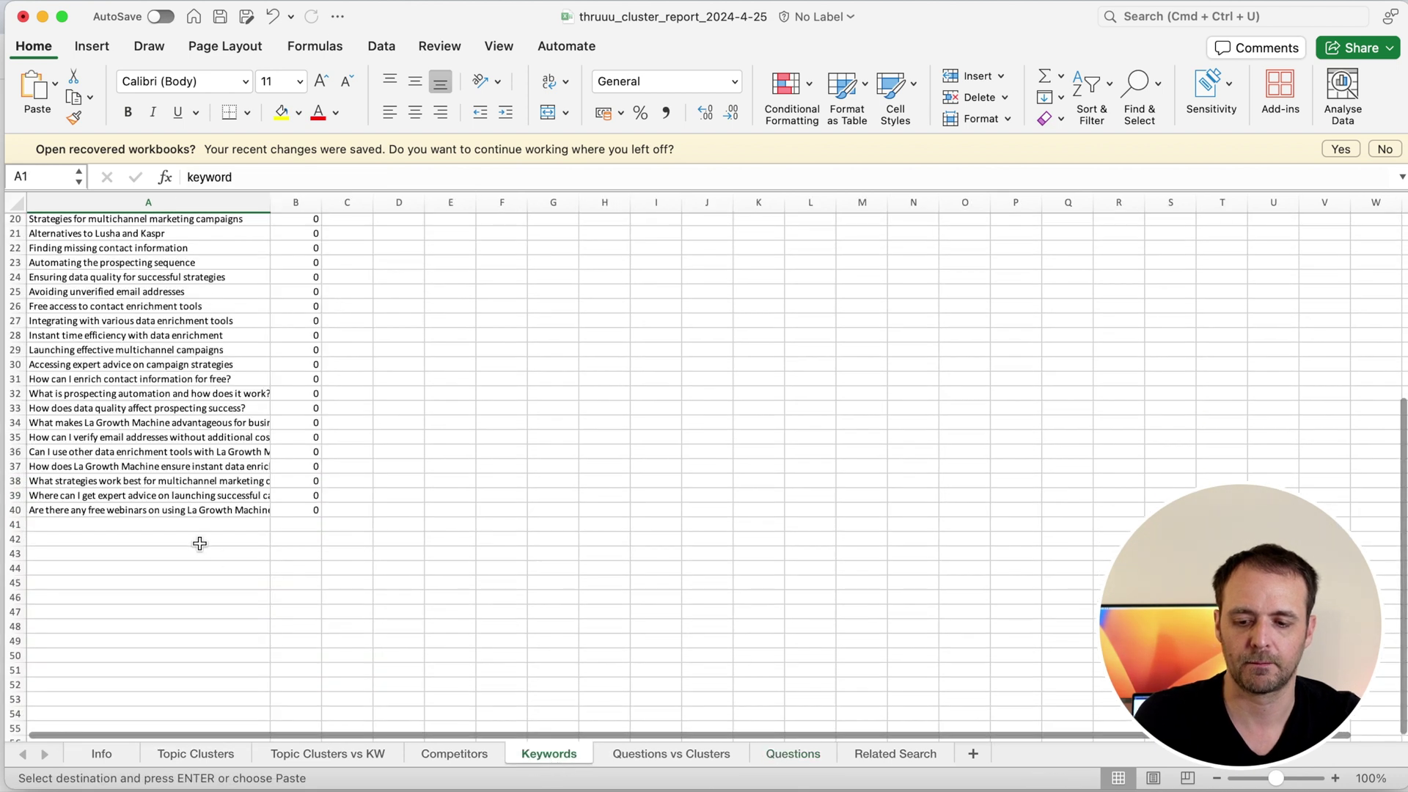
click(156, 525)
key(super+v)
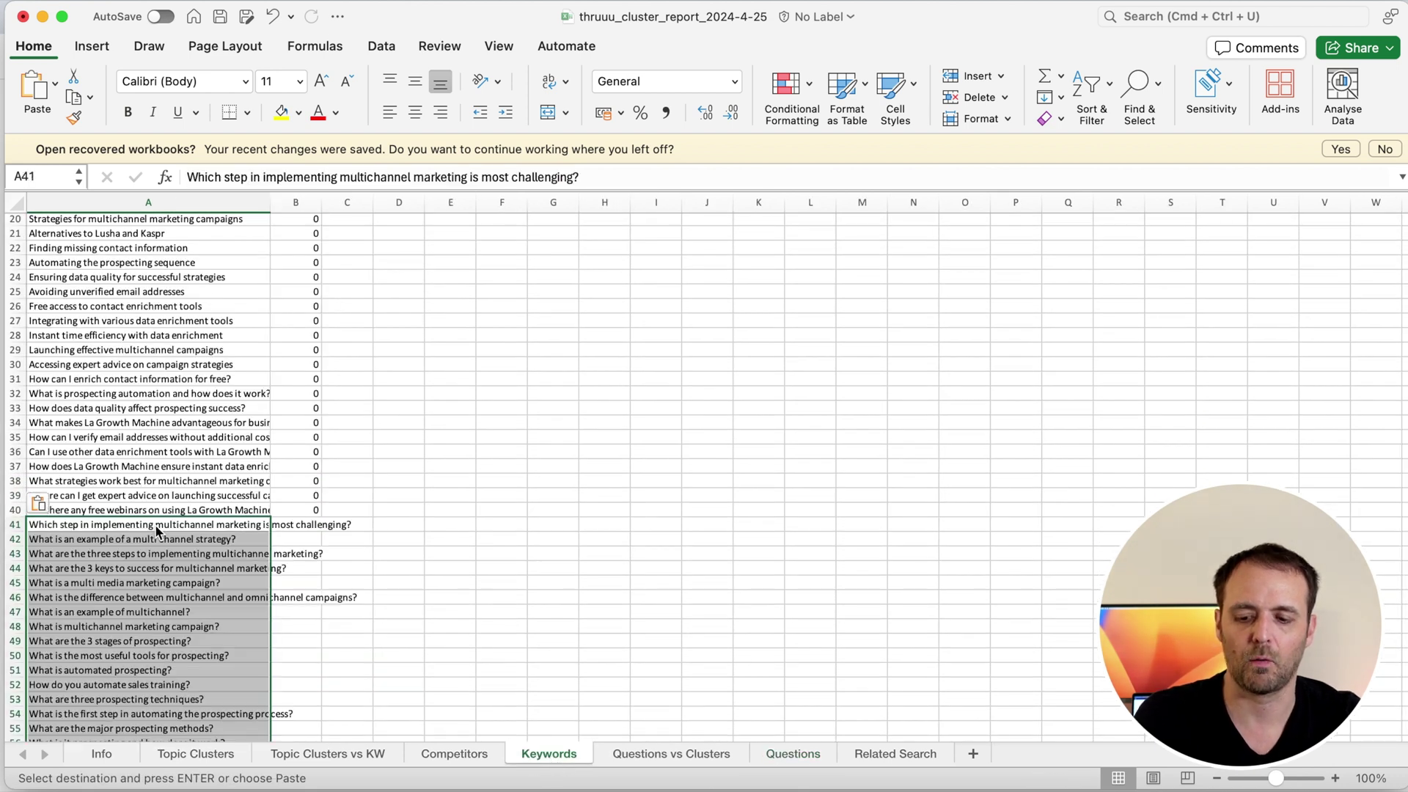
click(155, 525)
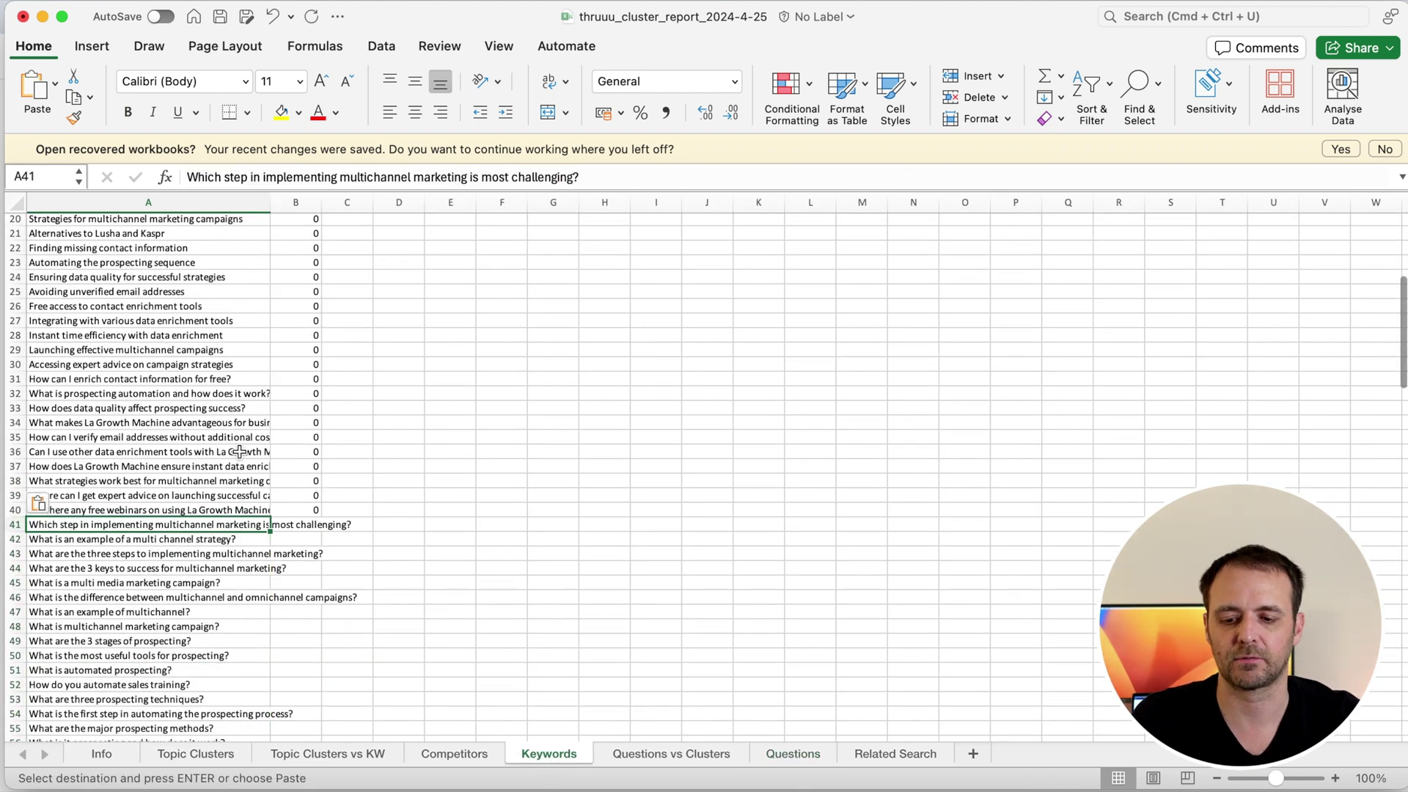
Step: Copy all related search titles in A2:A117 of the Related Search sheet
click(876, 754)
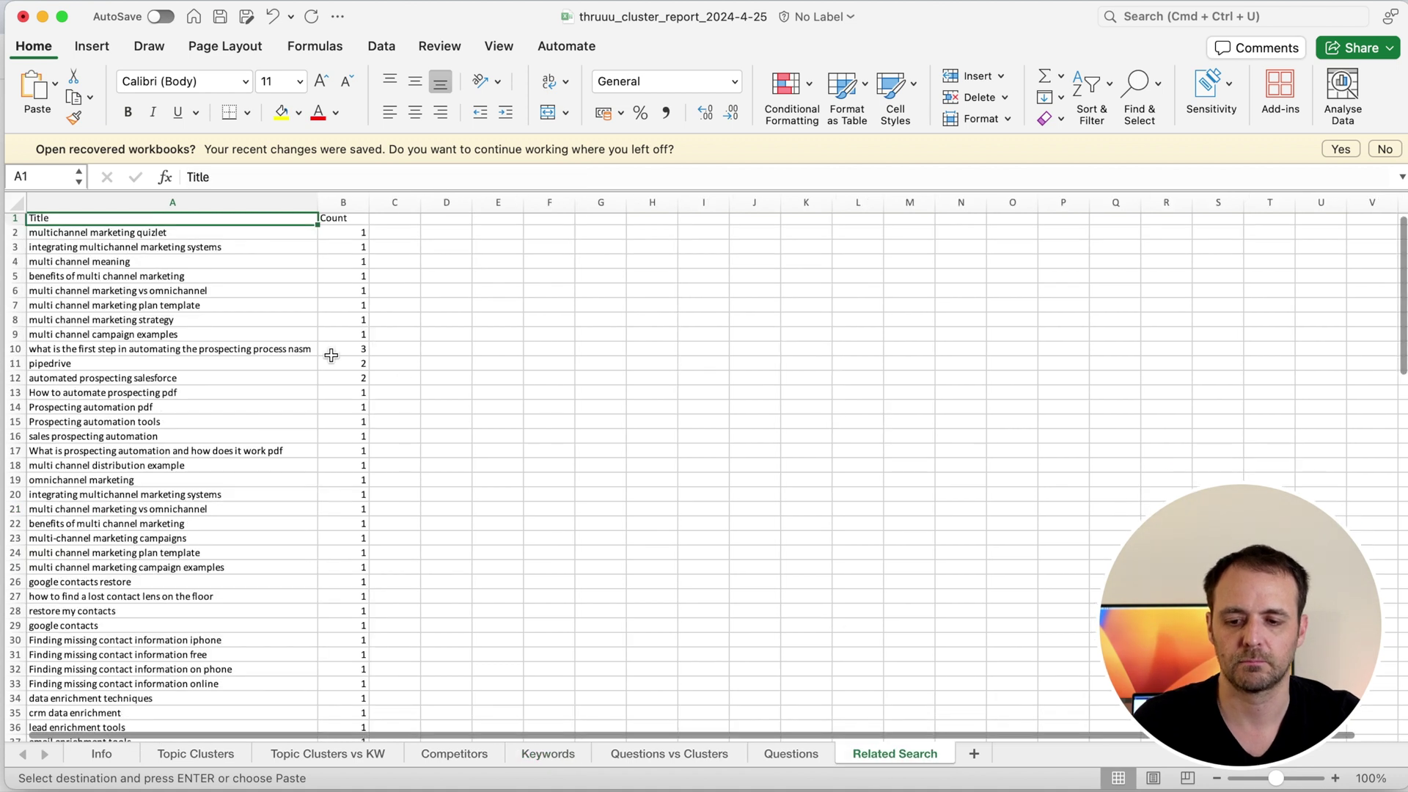
click(125, 238)
scroll(73, 555, down, 20)
scroll(74, 555, down, 8)
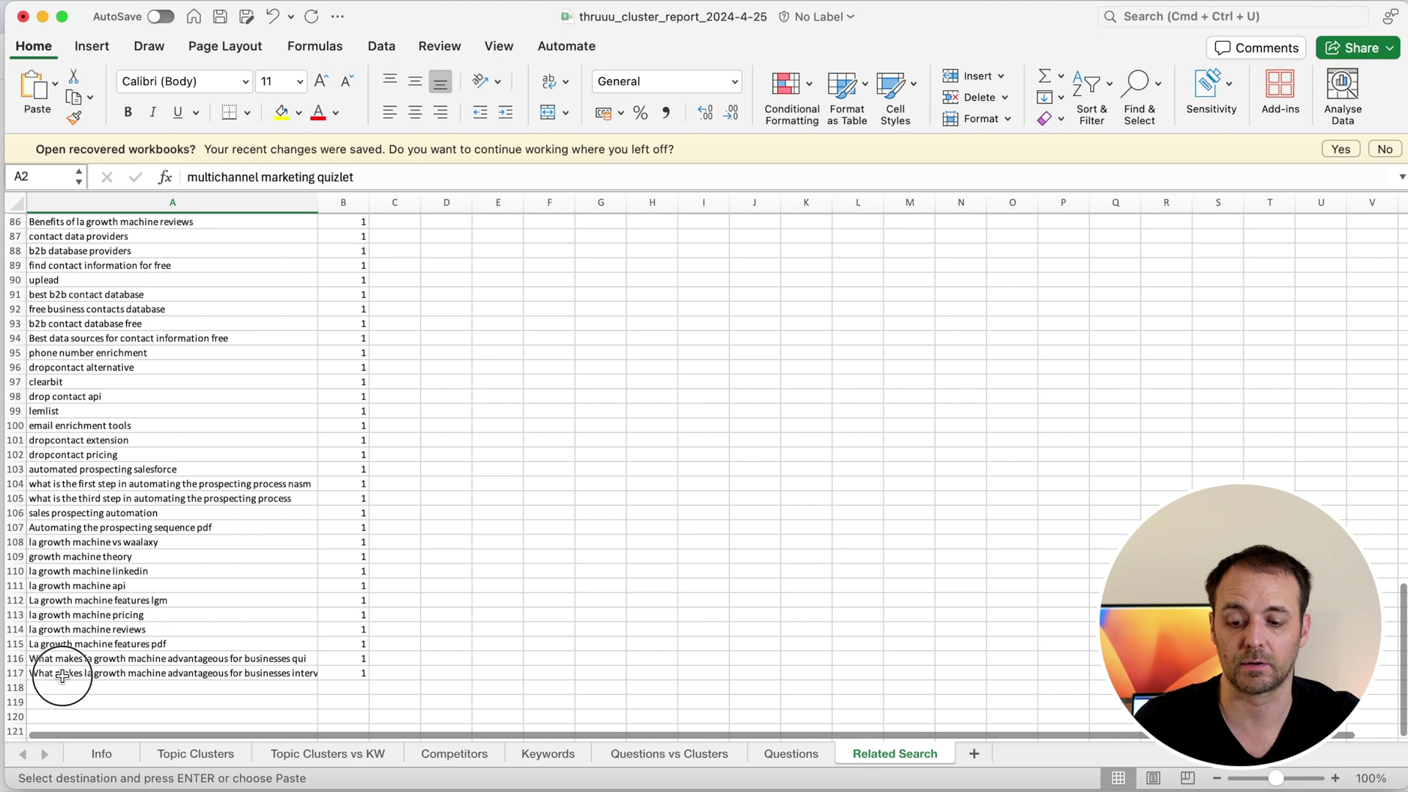
shift+click(63, 675)
key(super+c)
scroll(400, 722, up, 20)
Step: Paste the copied related searches below the questions in the Keywords sheet, starting at A166, and check the end of the list
click(546, 754)
scroll(160, 607, down, 20)
scroll(160, 608, down, 14)
click(114, 653)
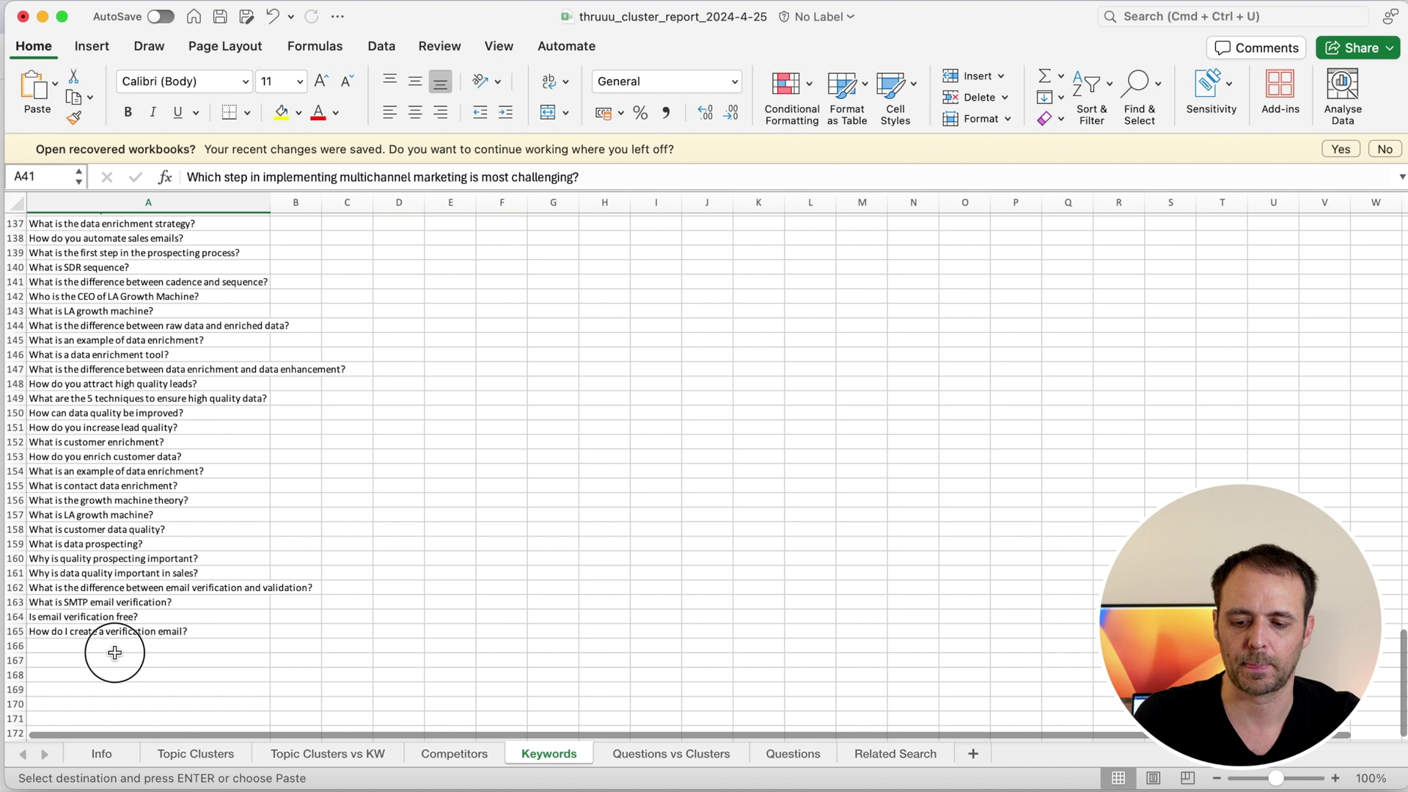
key(super+v)
scroll(203, 591, down, 20)
scroll(203, 591, down, 19)
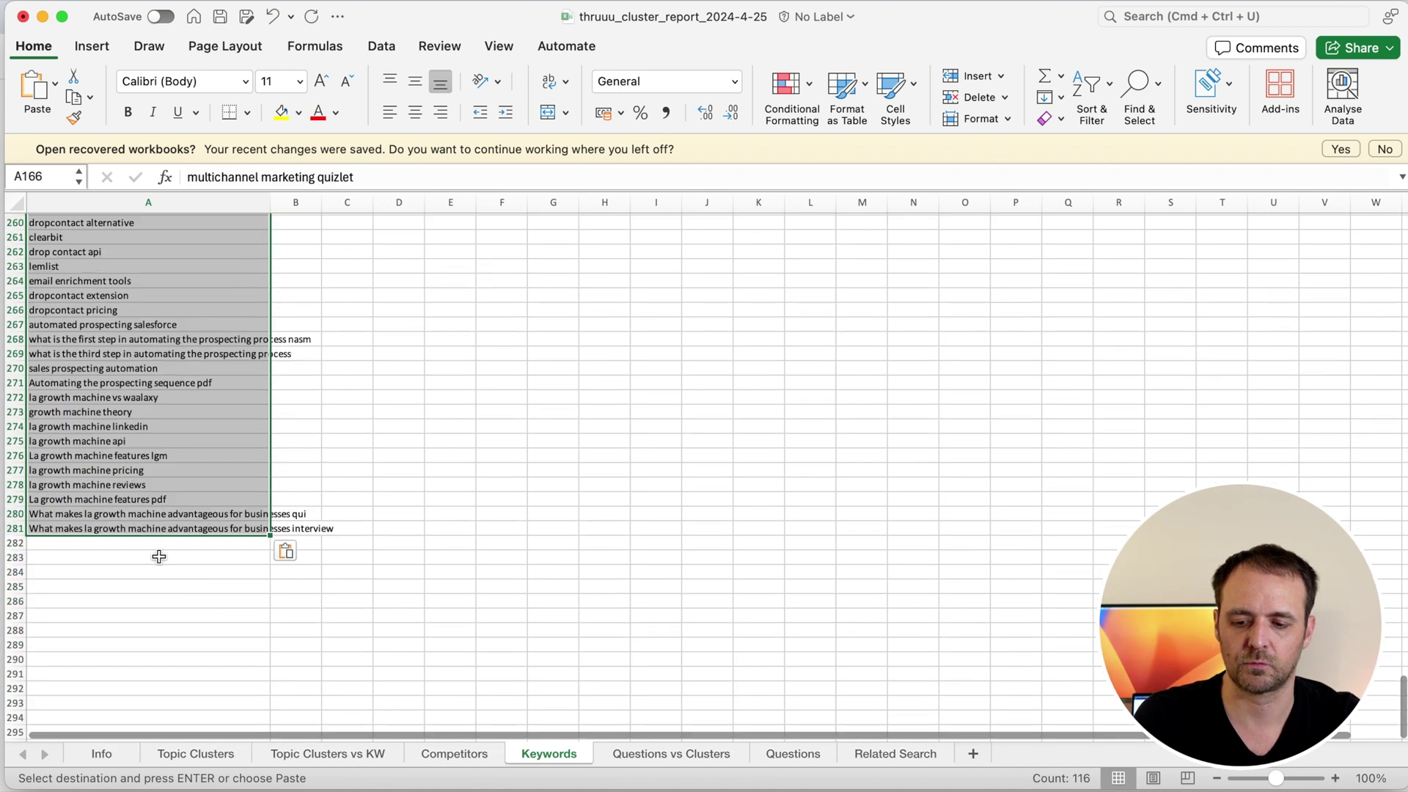
click(159, 557)
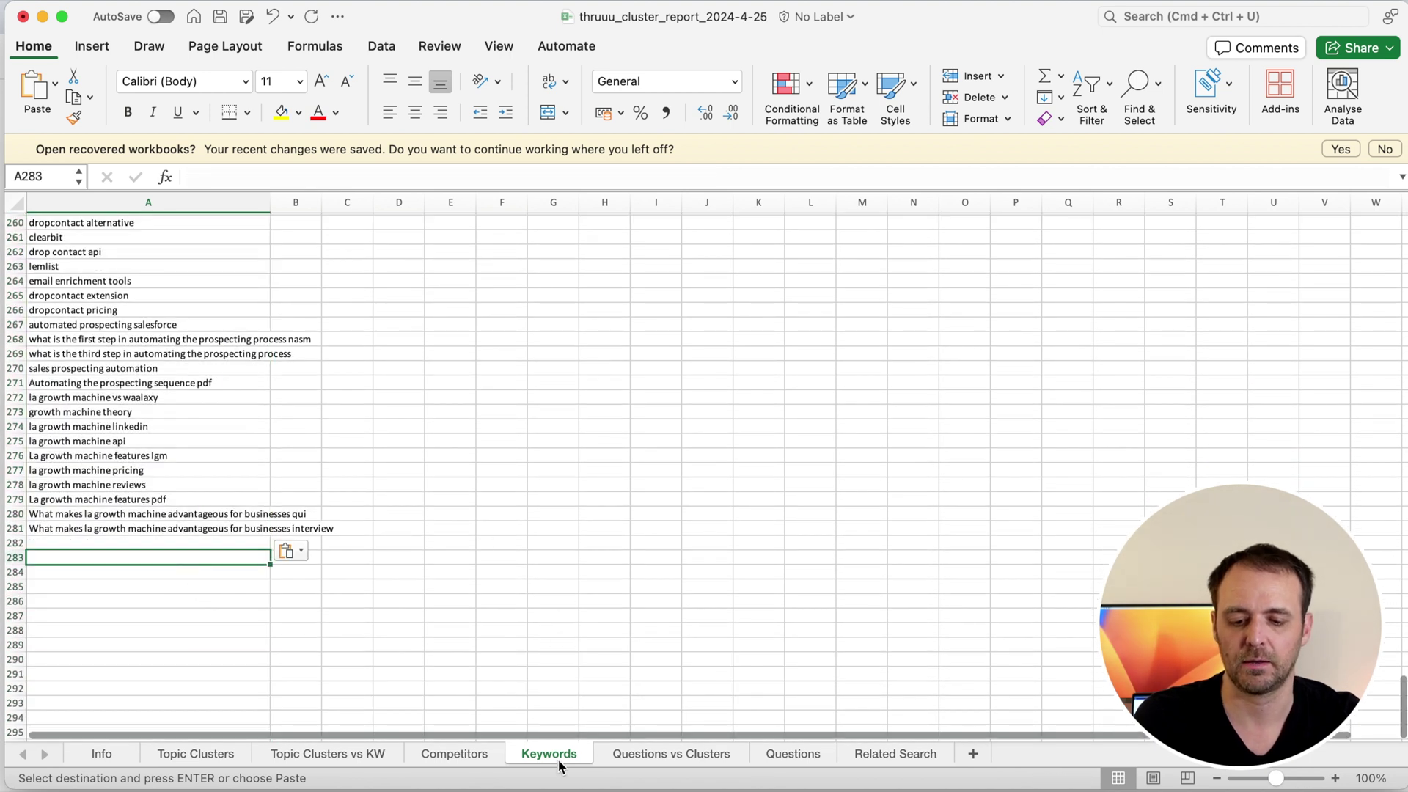
Step: Move the Keywords sheet to the front of the workbook and save the file
drag(560, 759, 88, 759)
click(483, 497)
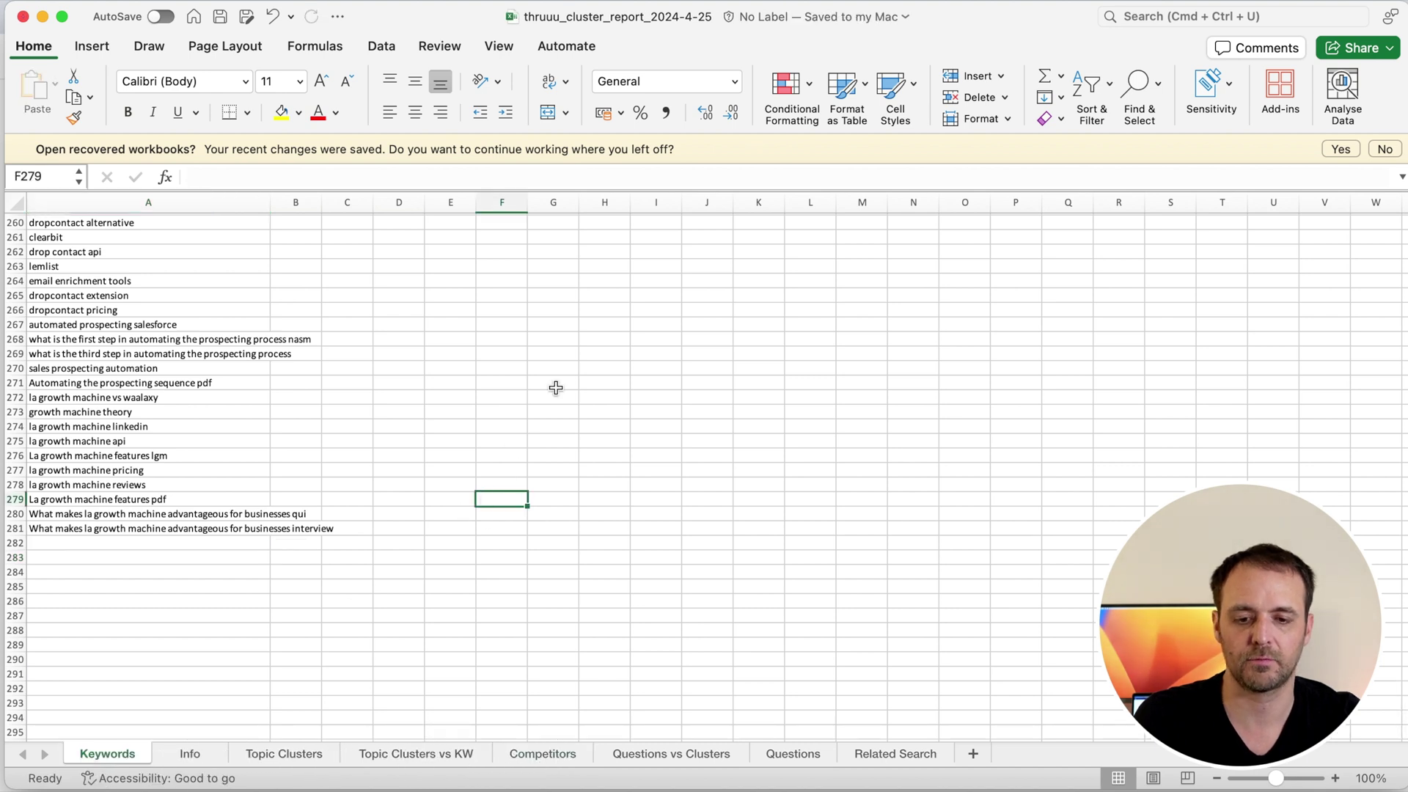
Step: Switch to thruuu, start a new topic cluster and choose the edited 2024-4-25 cluster report from the DEMO folder as keyword file
key(super+Tab)
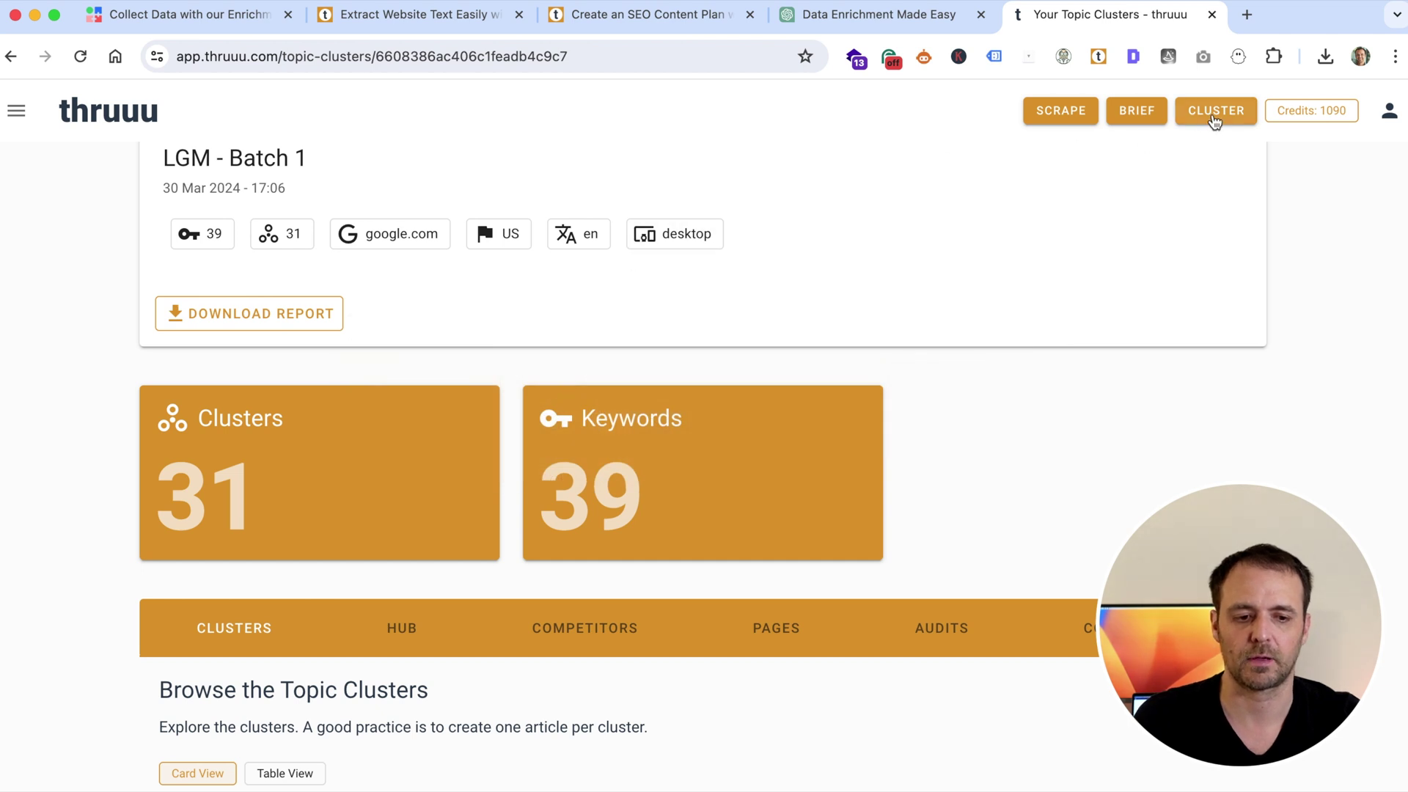
click(1206, 121)
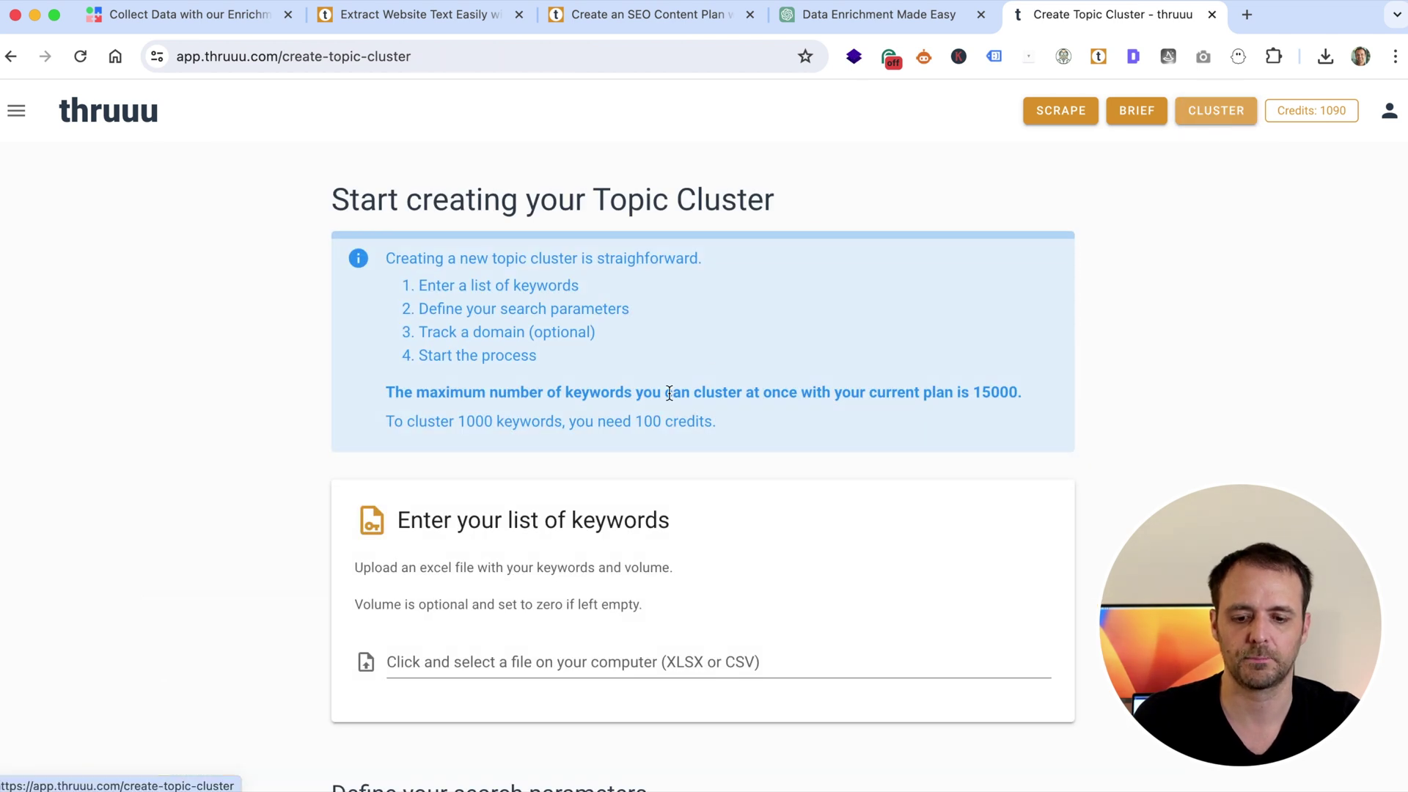
click(473, 654)
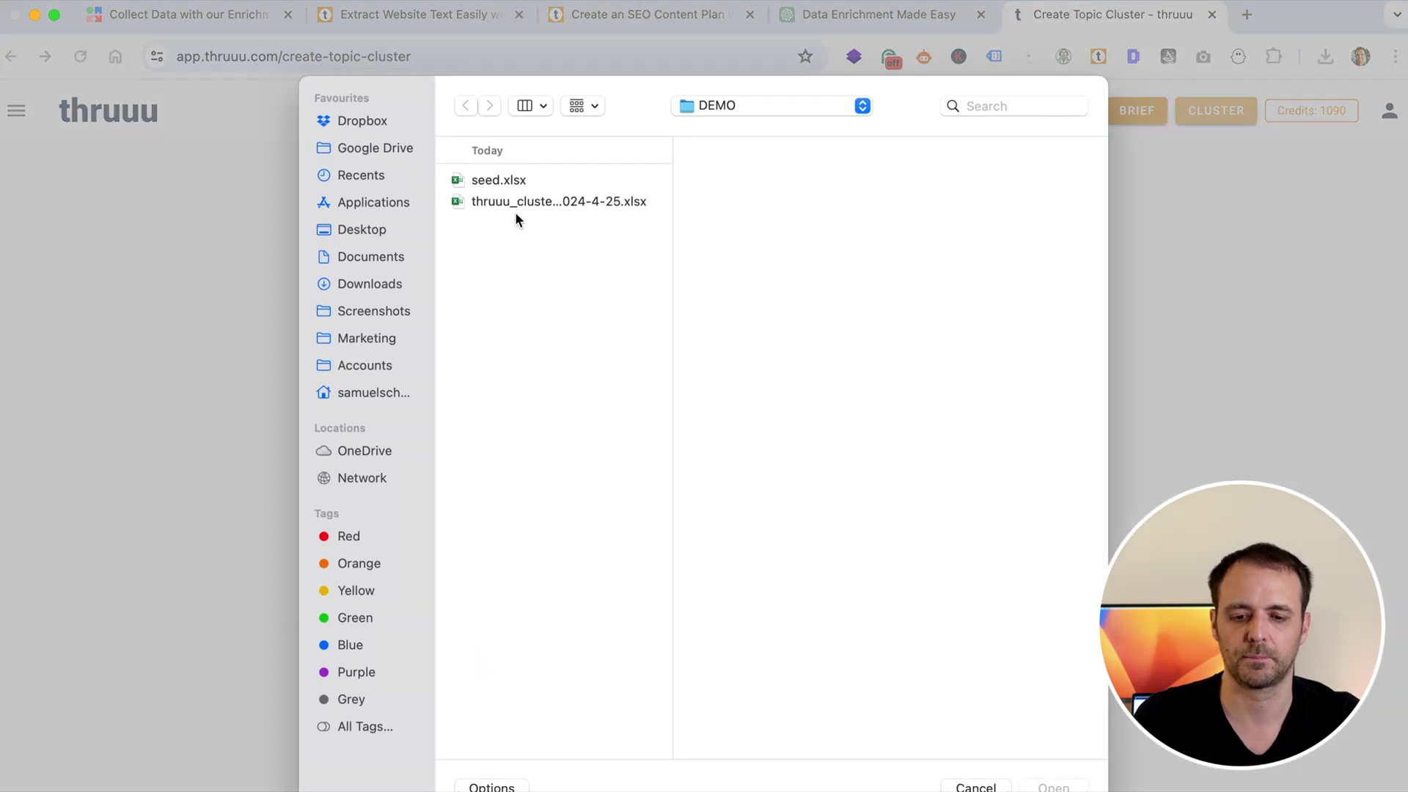
click(513, 201)
click(1053, 785)
scroll(794, 509, down, 5)
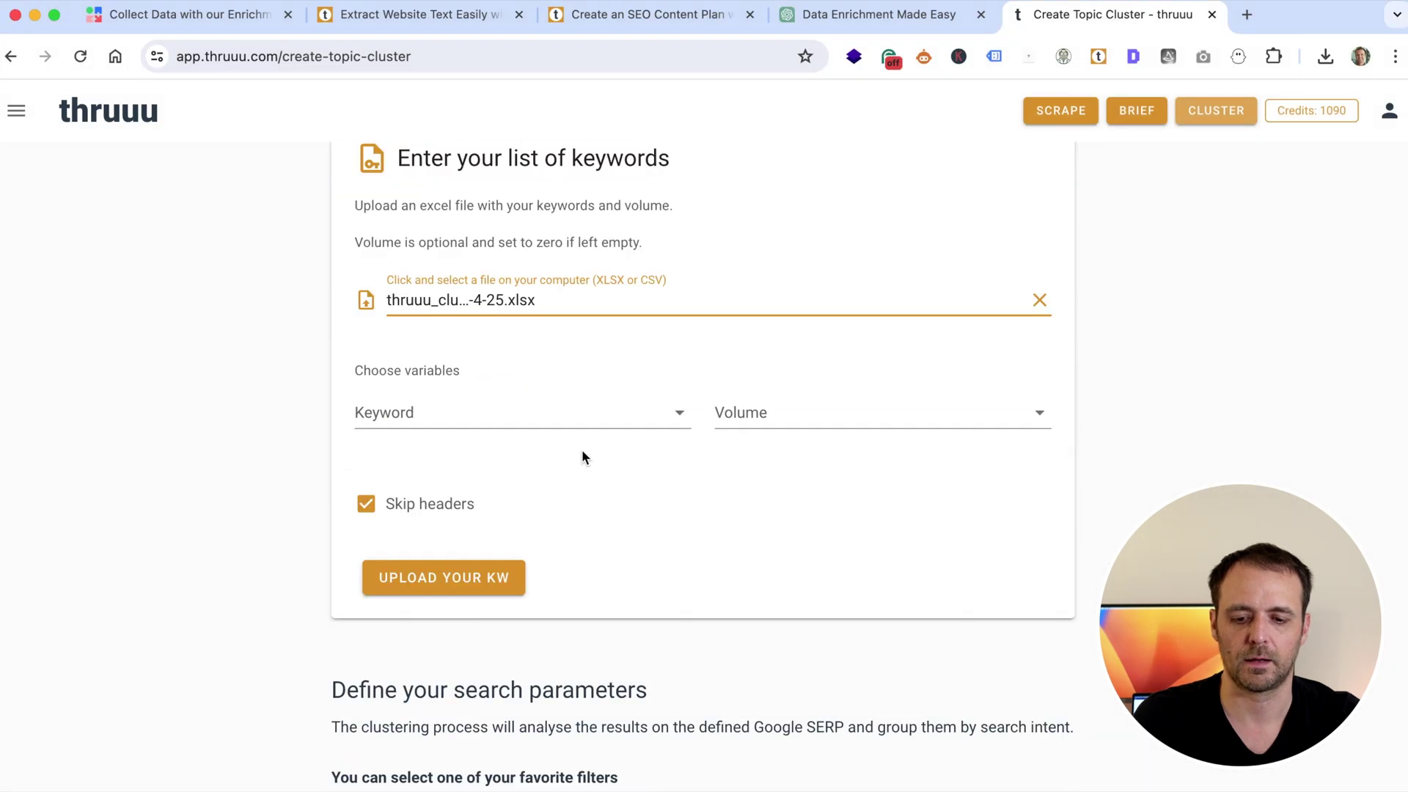
Step: Map the Keyword variable to keyword and the Volume variable to volume, and upload the keywords
click(499, 411)
click(443, 429)
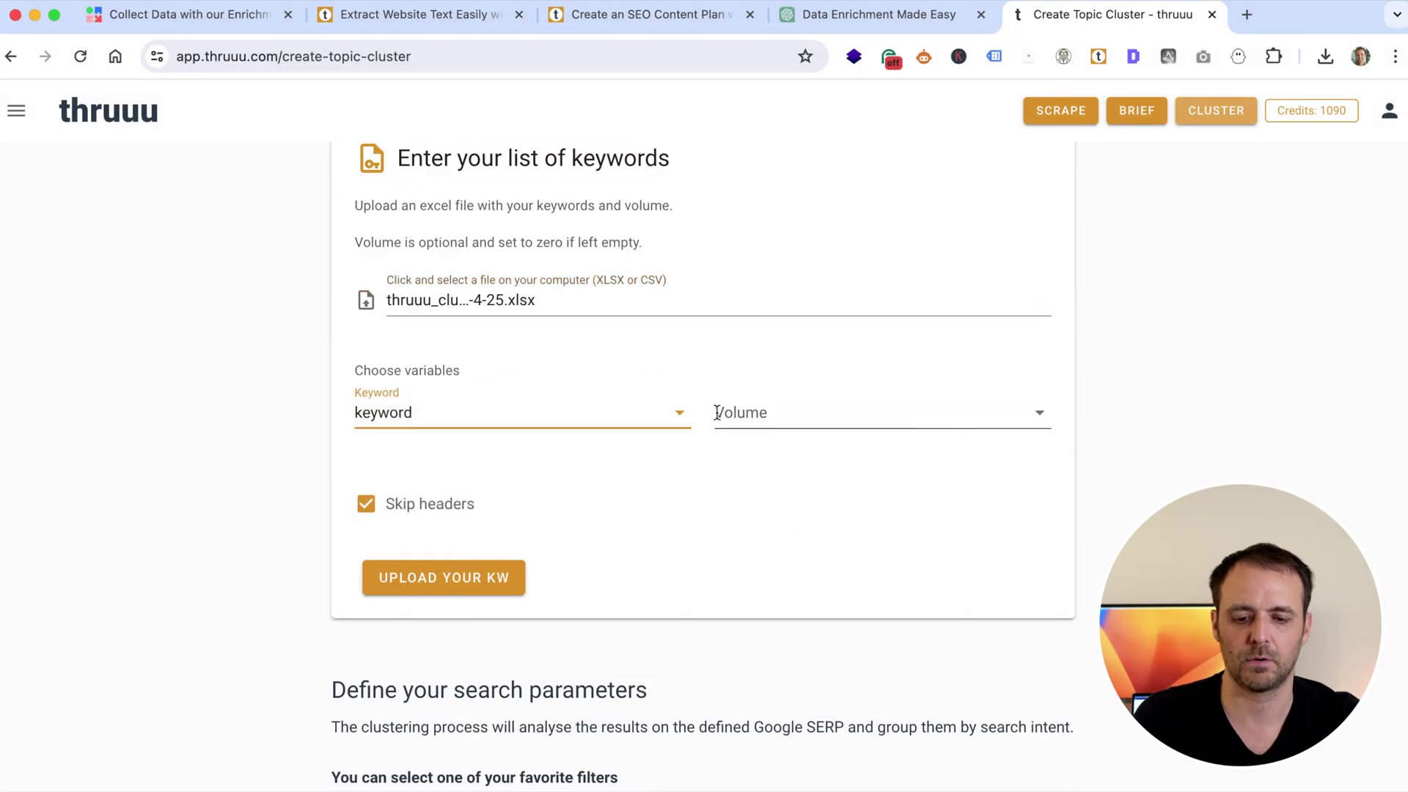
click(717, 412)
click(731, 464)
click(401, 579)
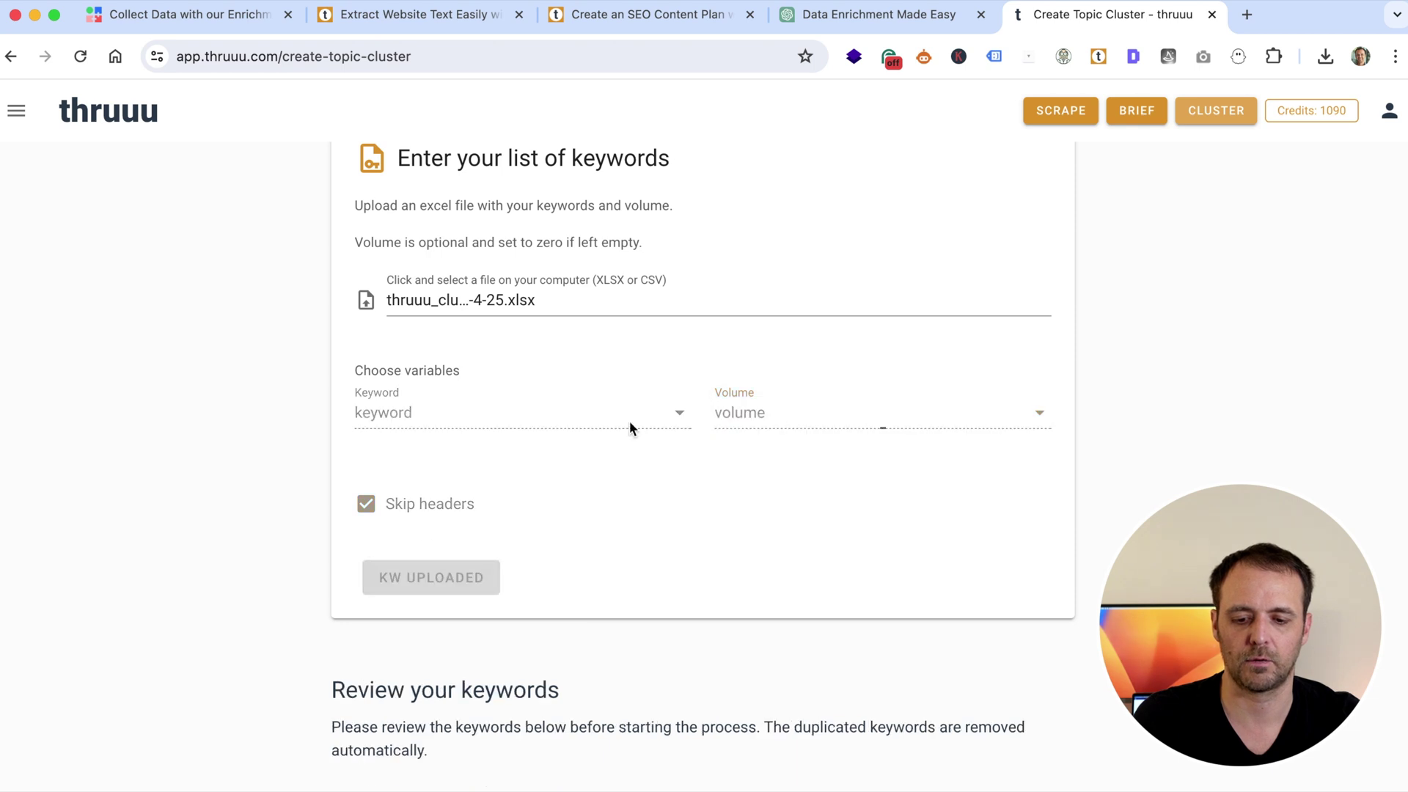
Step: Check the uploaded keyword list and the United States English desktop search parameters, and start creating the topic cluster
scroll(629, 426, down, 10)
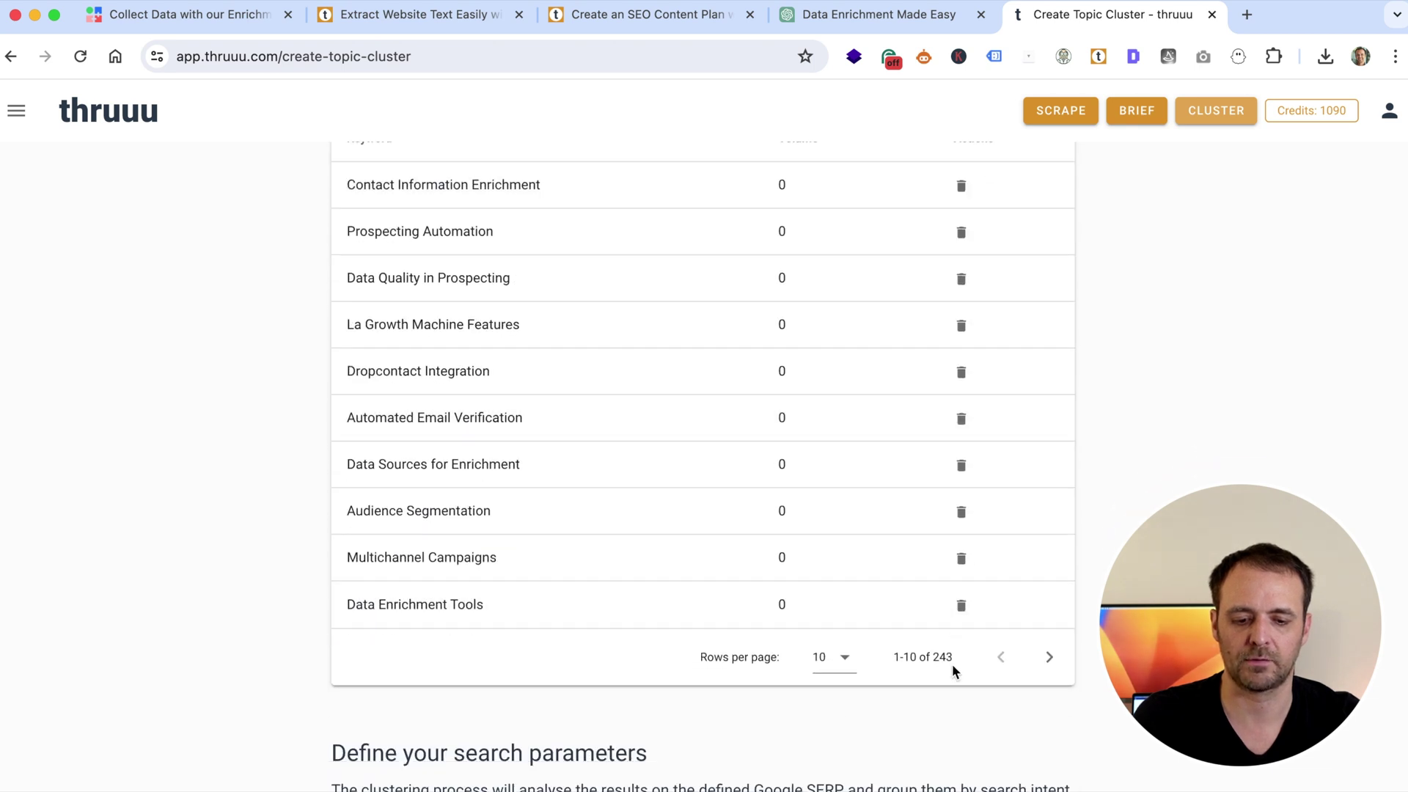
double_click(943, 657)
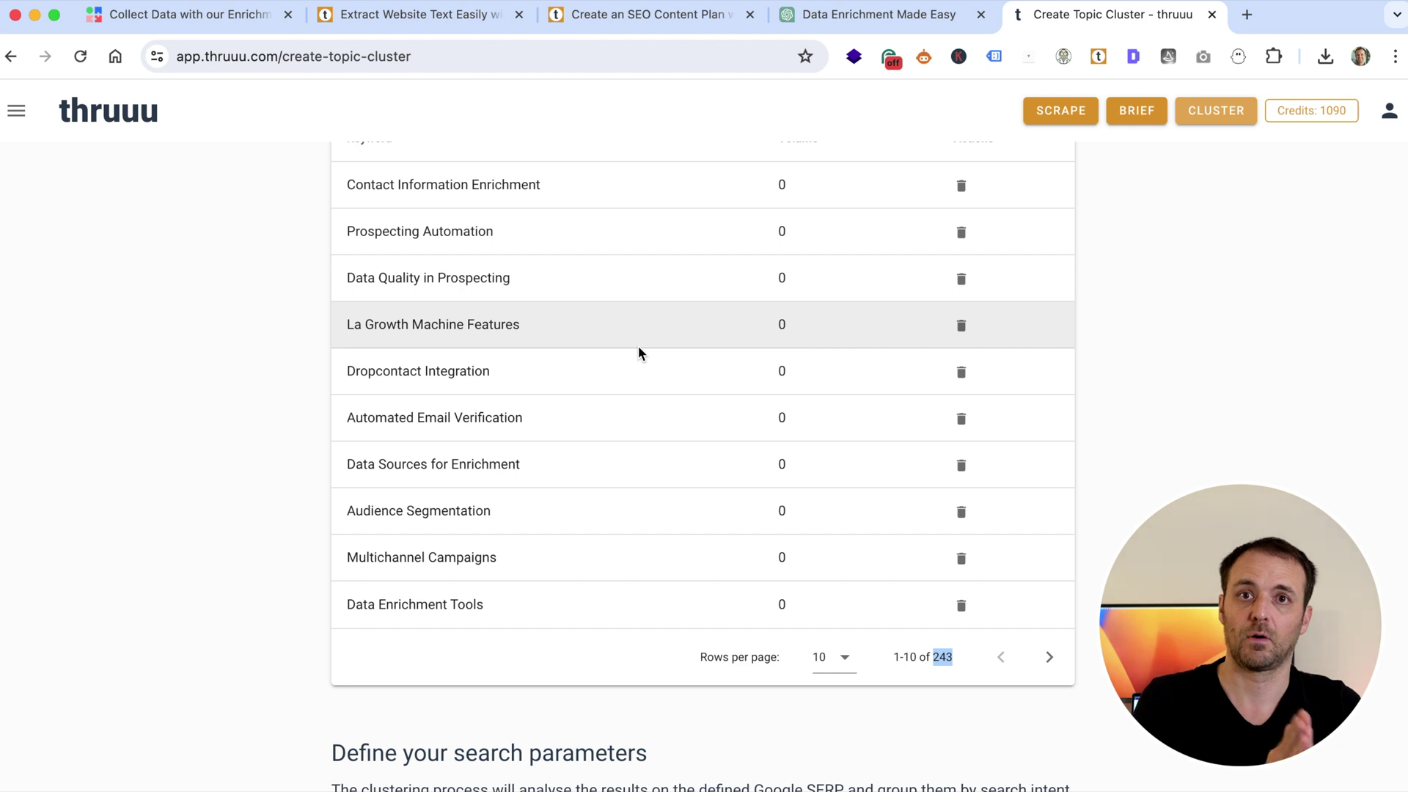
scroll(638, 348, down, 12)
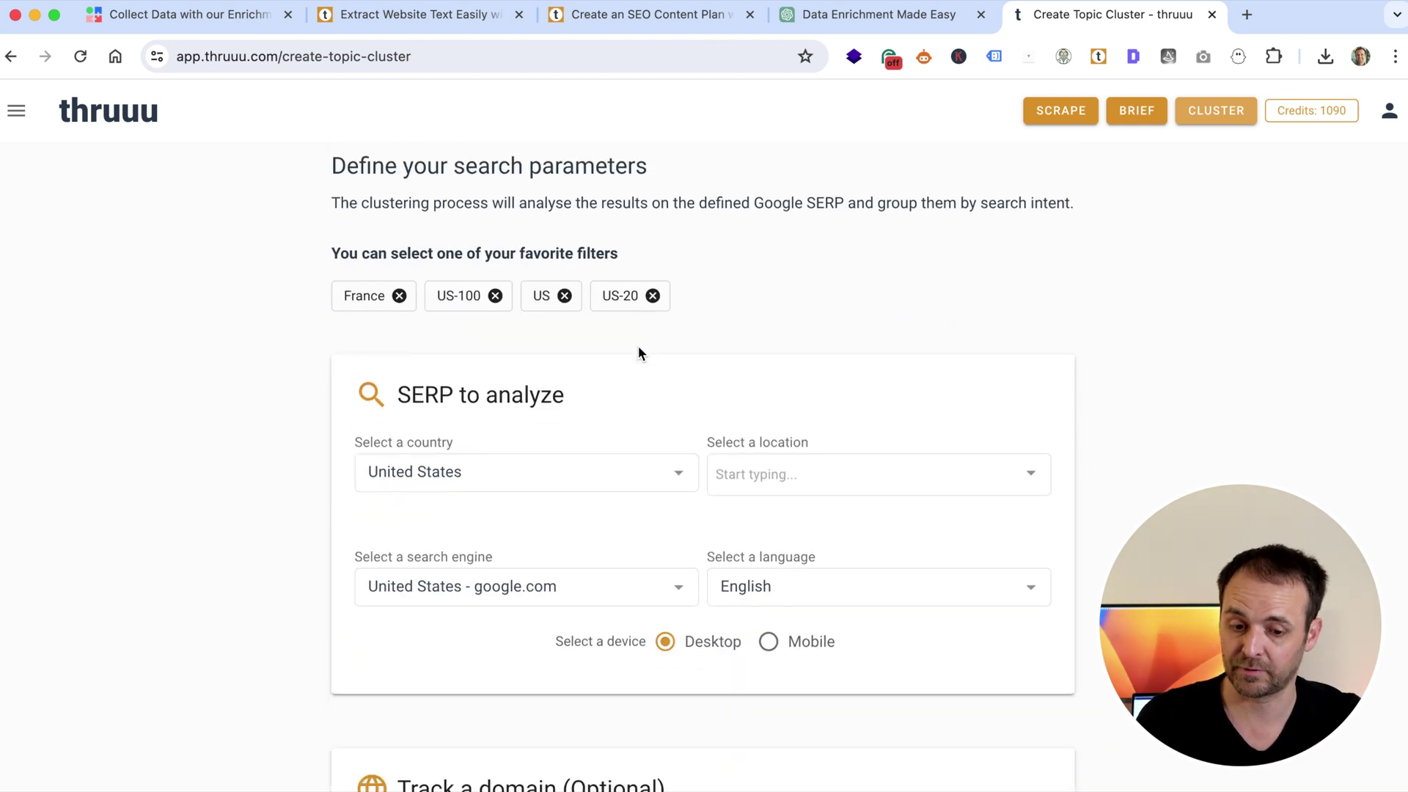
scroll(638, 346, down, 7)
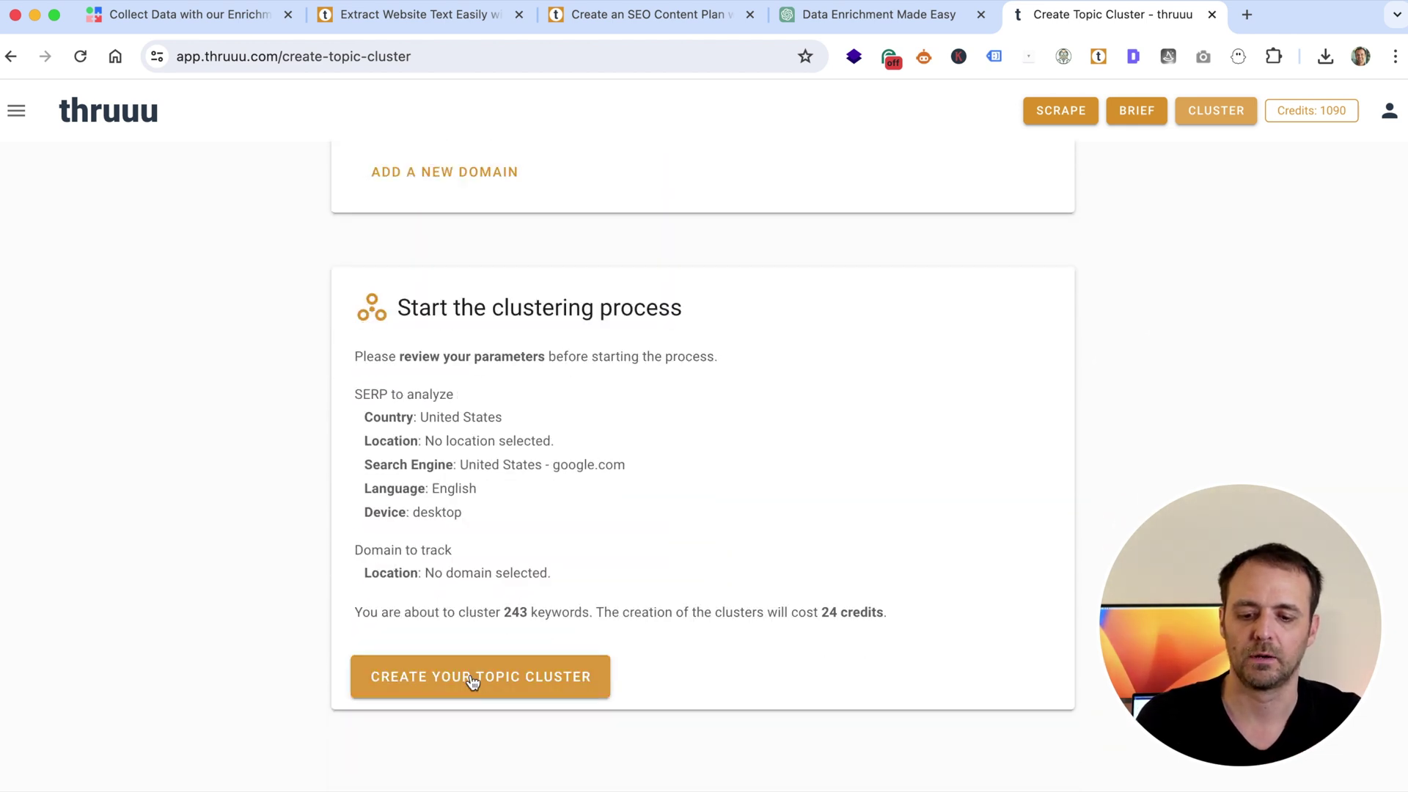
click(473, 677)
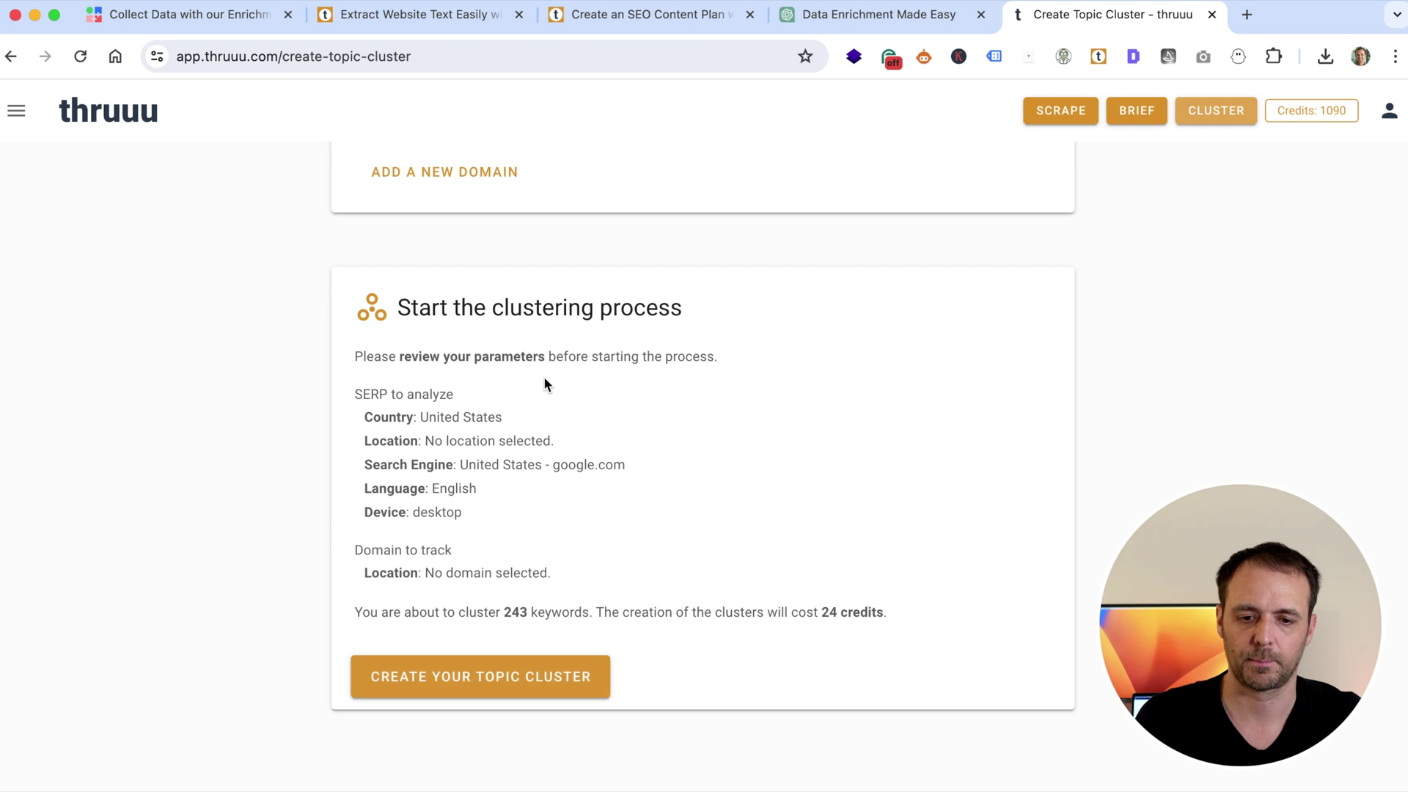
Step: Examine the LGM - batch 2 report, including its largest cluster cards and the keyword total
scroll(1160, 349, down, 2)
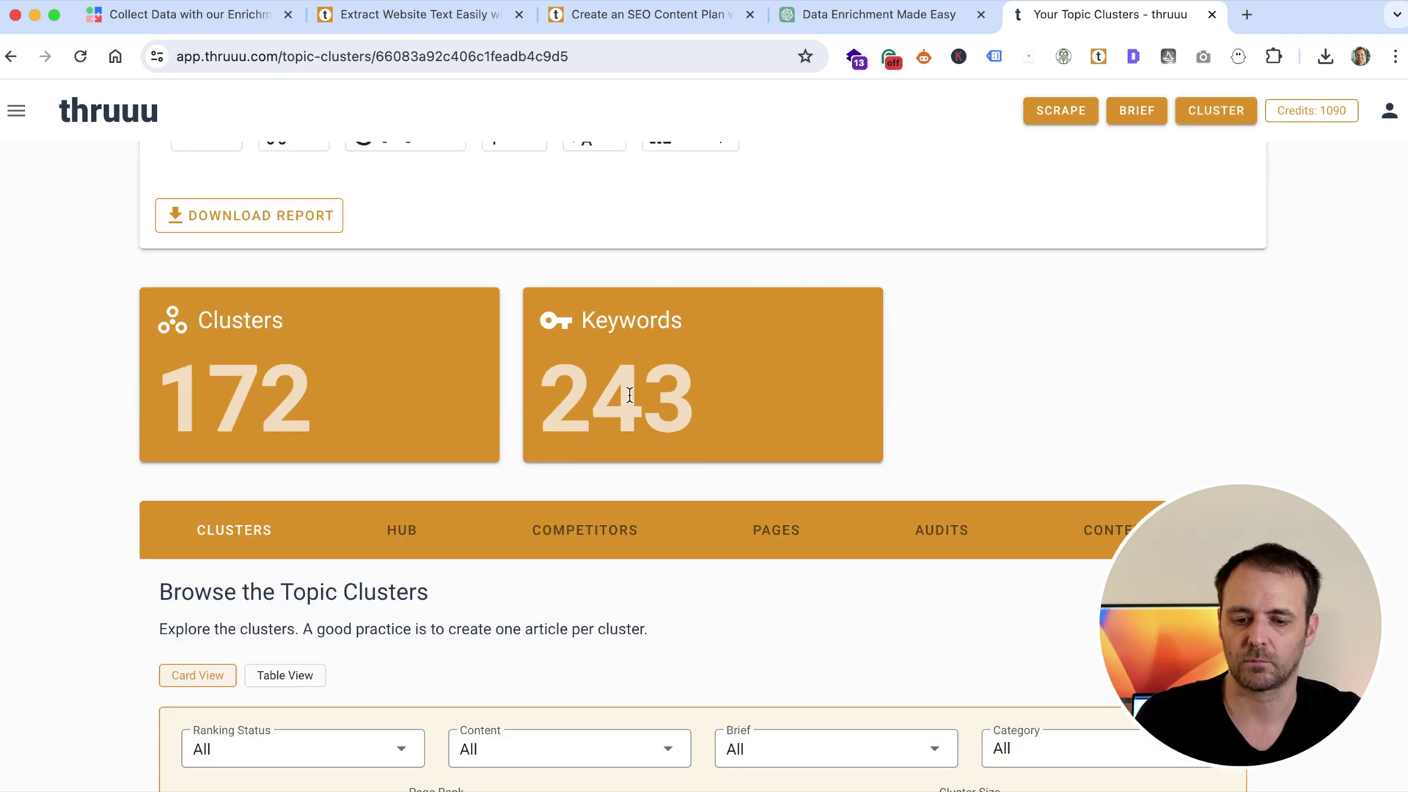
scroll(883, 359, down, 10)
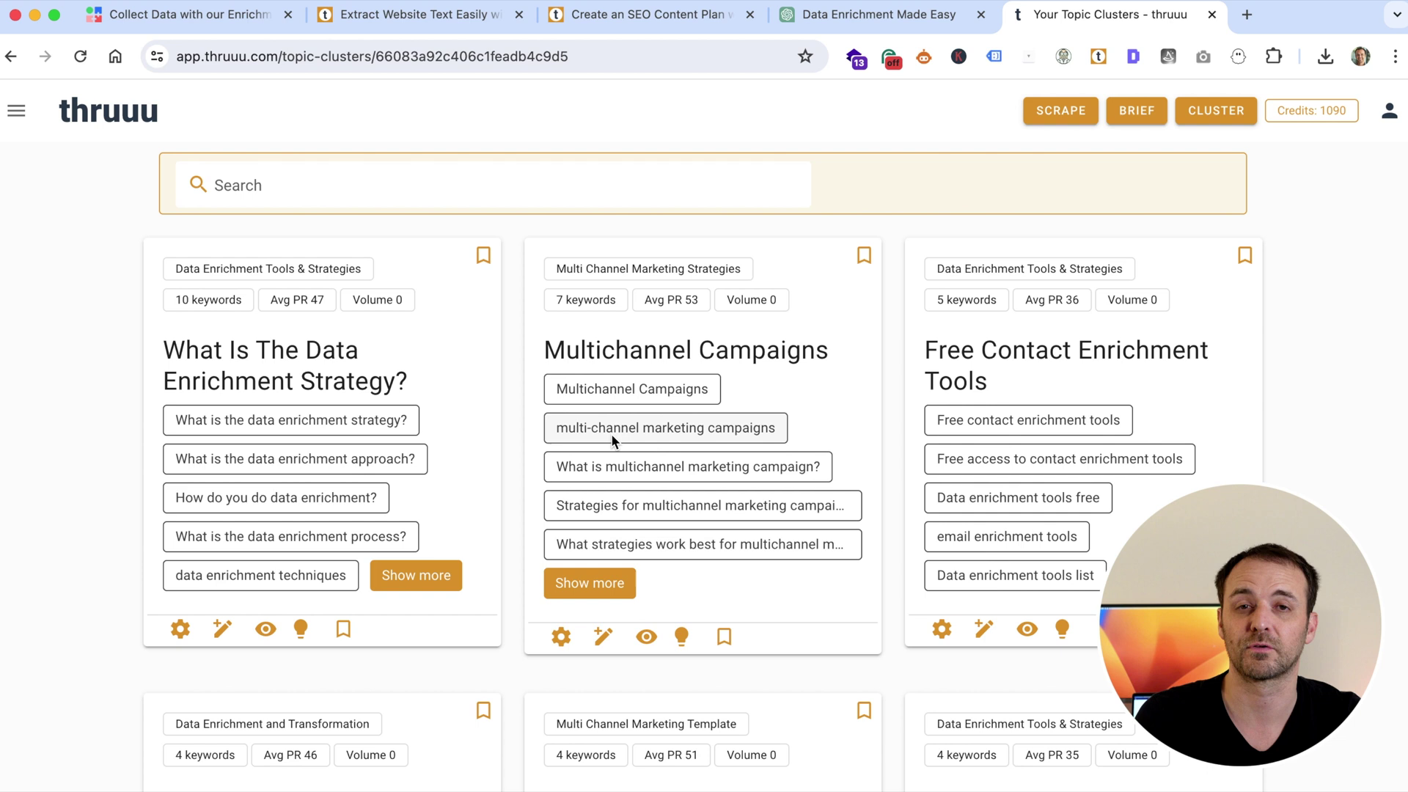
drag(169, 346, 421, 395)
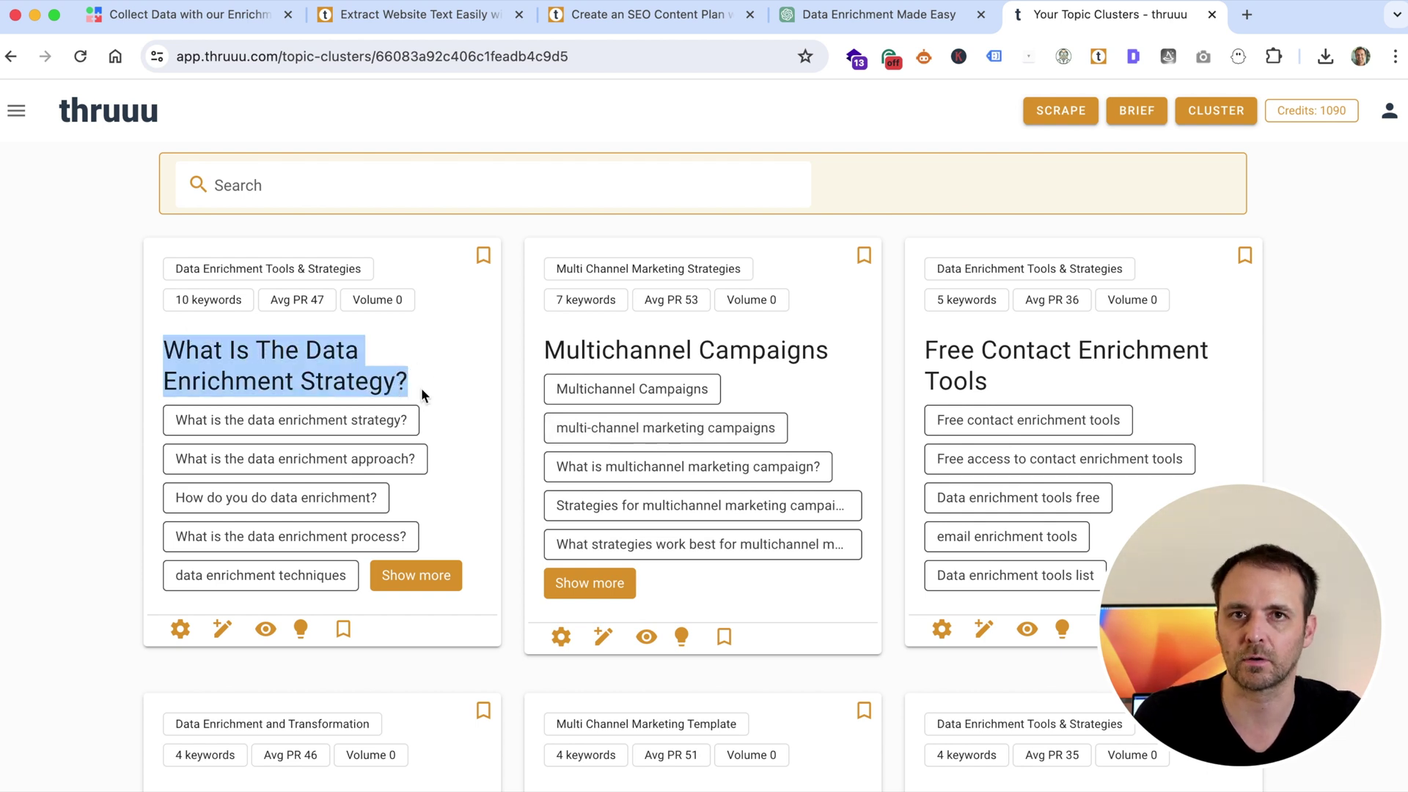
click(348, 349)
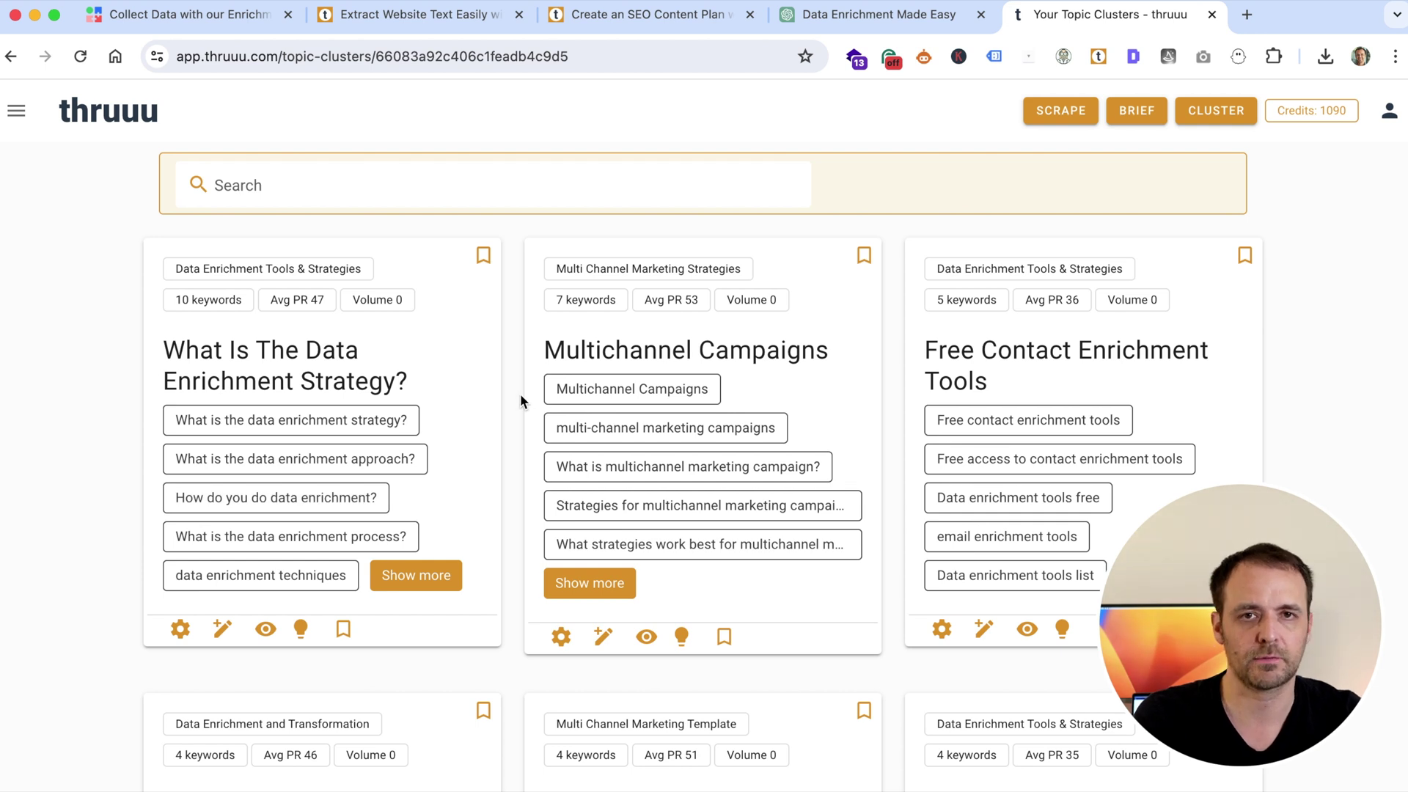
scroll(521, 393, up, 10)
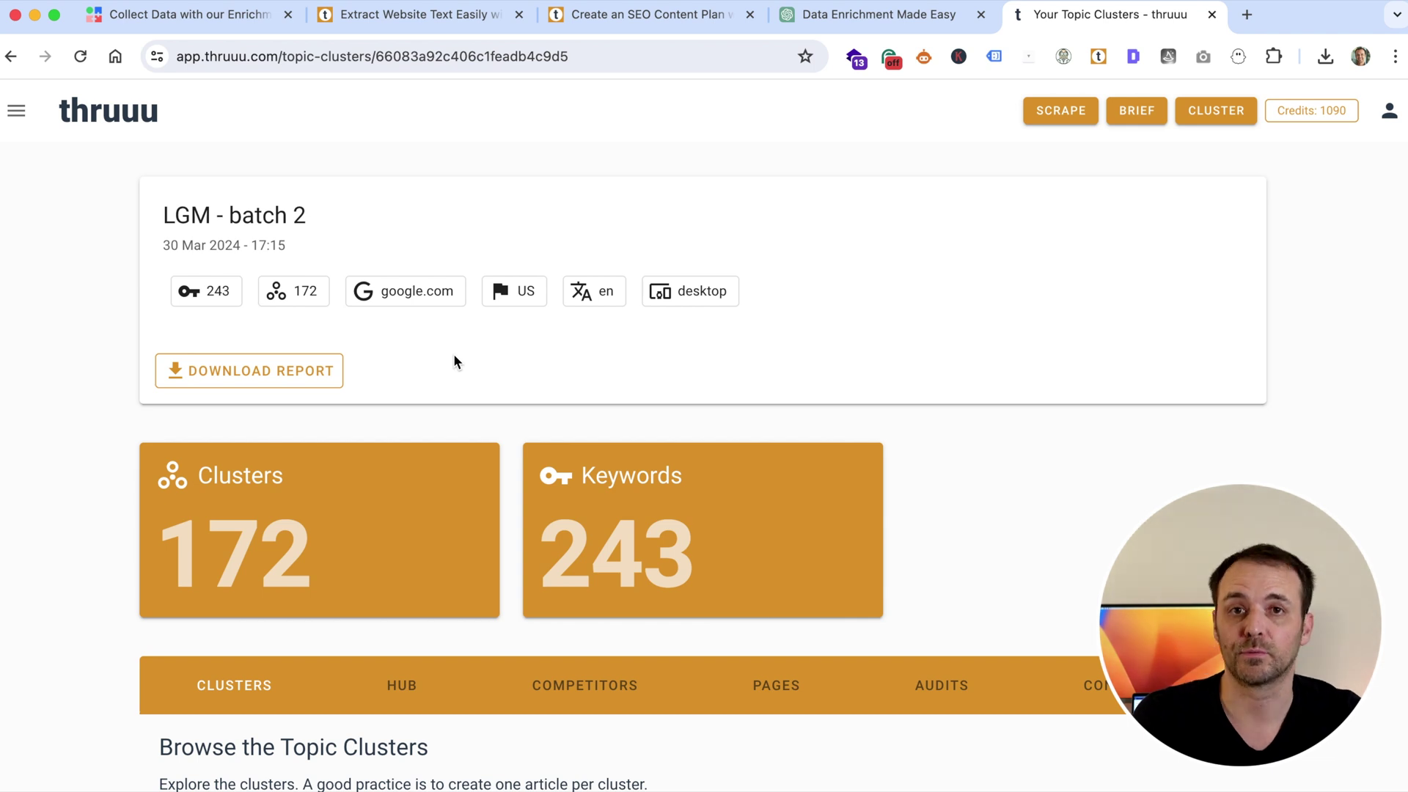
double_click(637, 544)
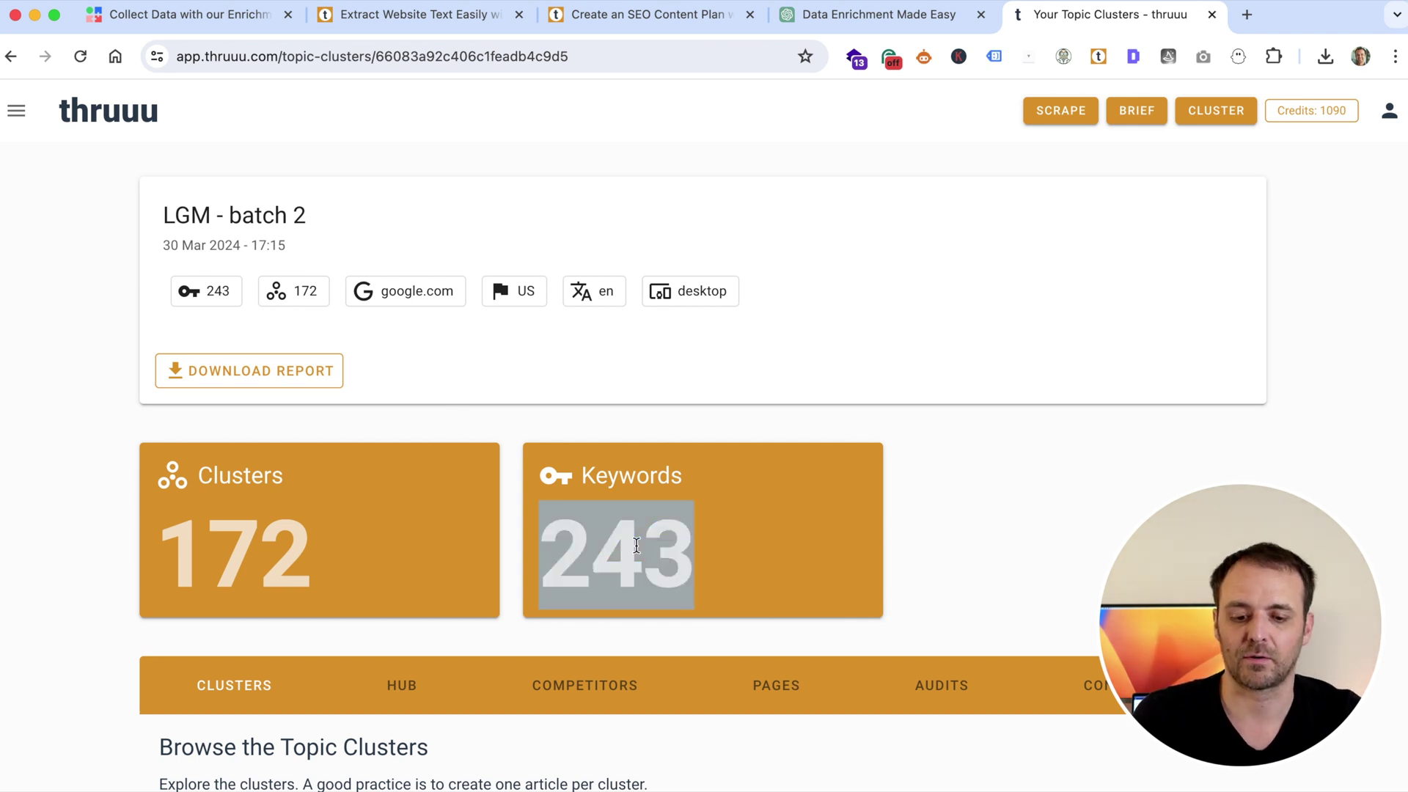
click(576, 357)
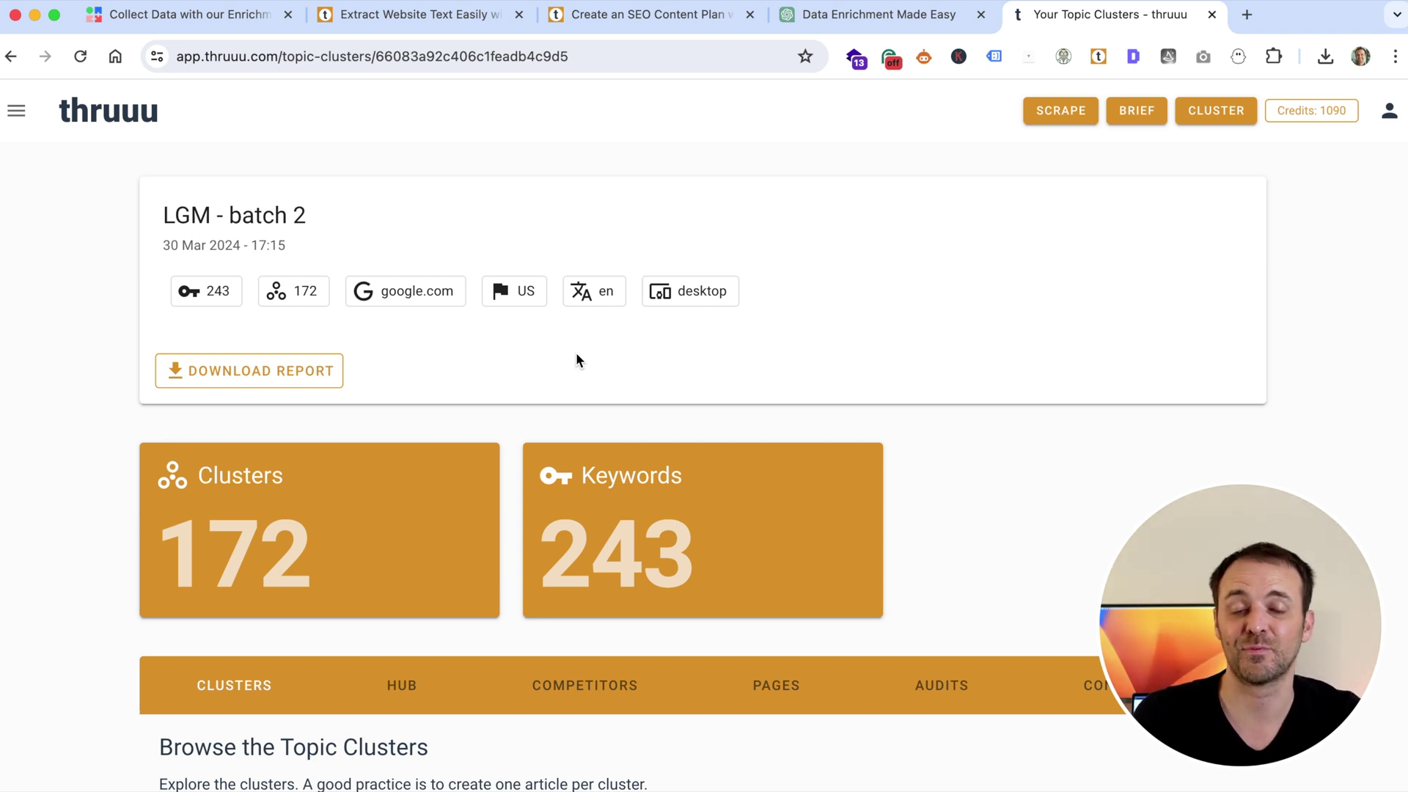
Step: Return to the LGM topic cluster list and compare the keyword counts of the three batches
key(super+bracketleft)
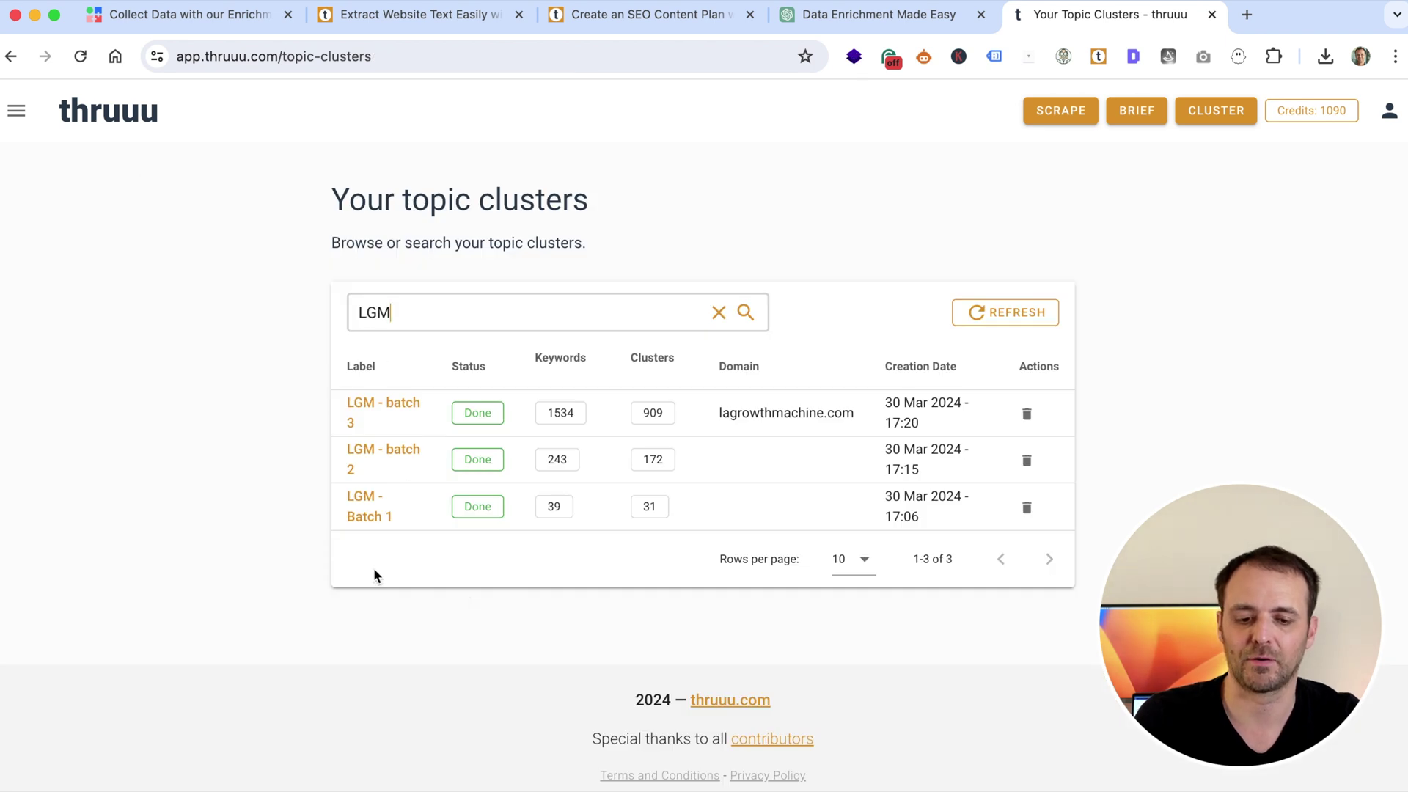
double_click(555, 506)
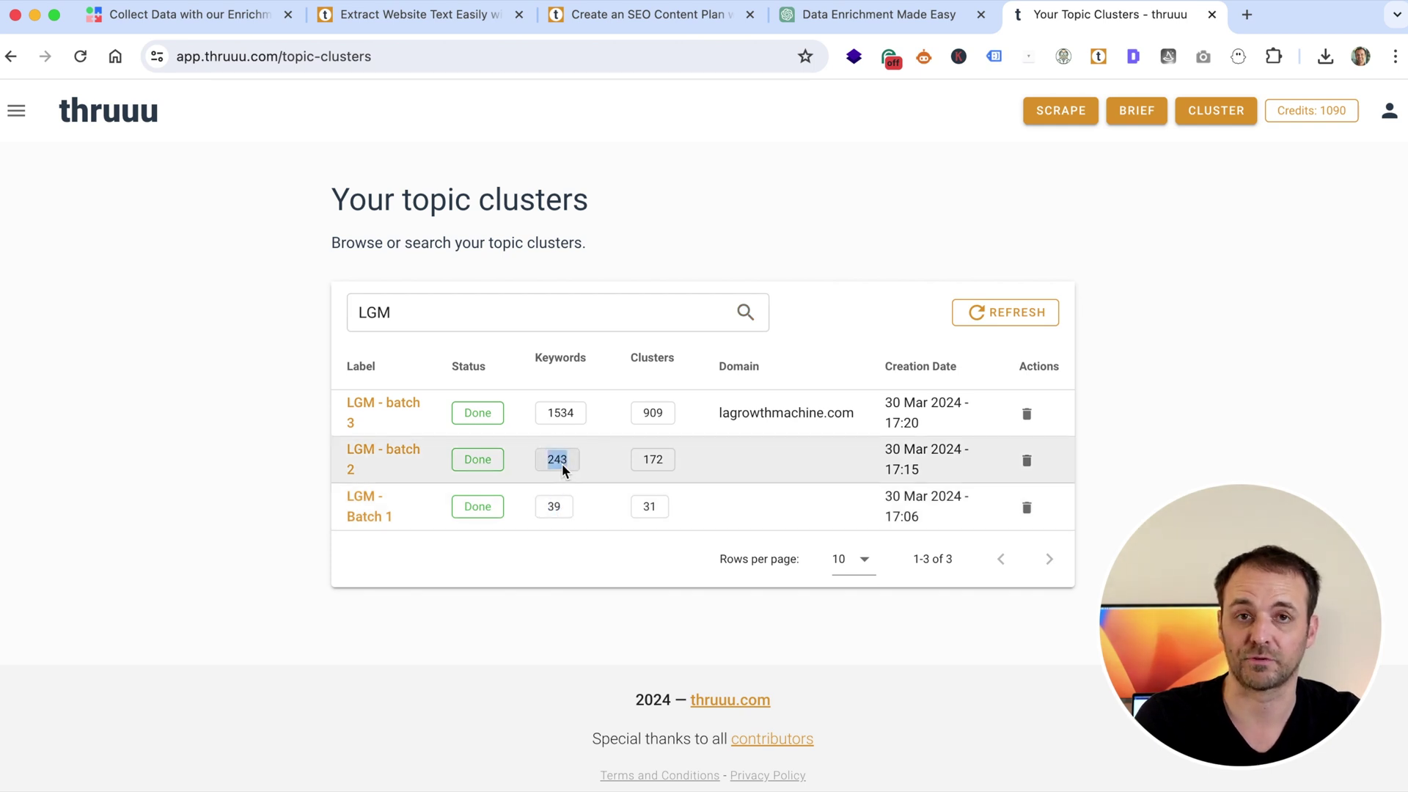
double_click(562, 413)
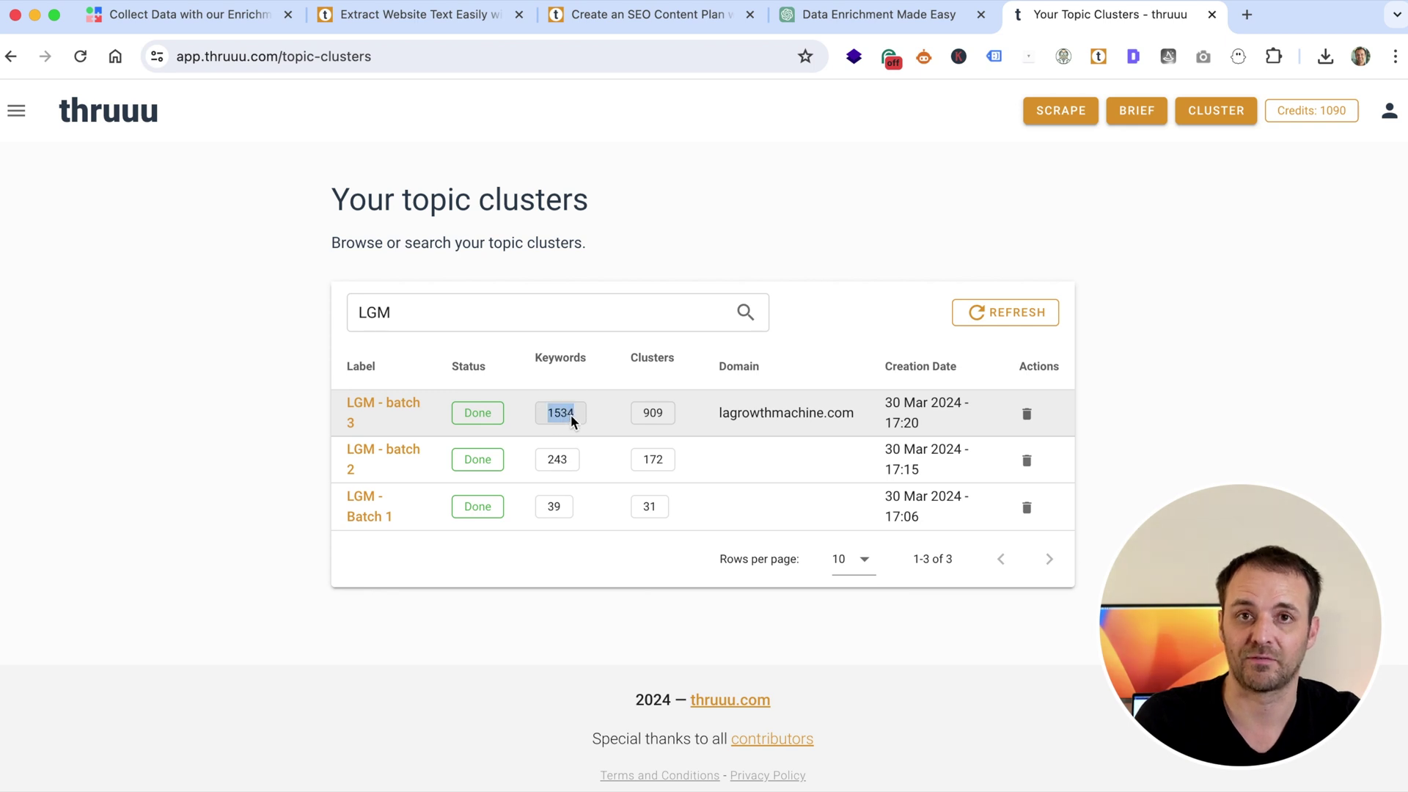
click(573, 415)
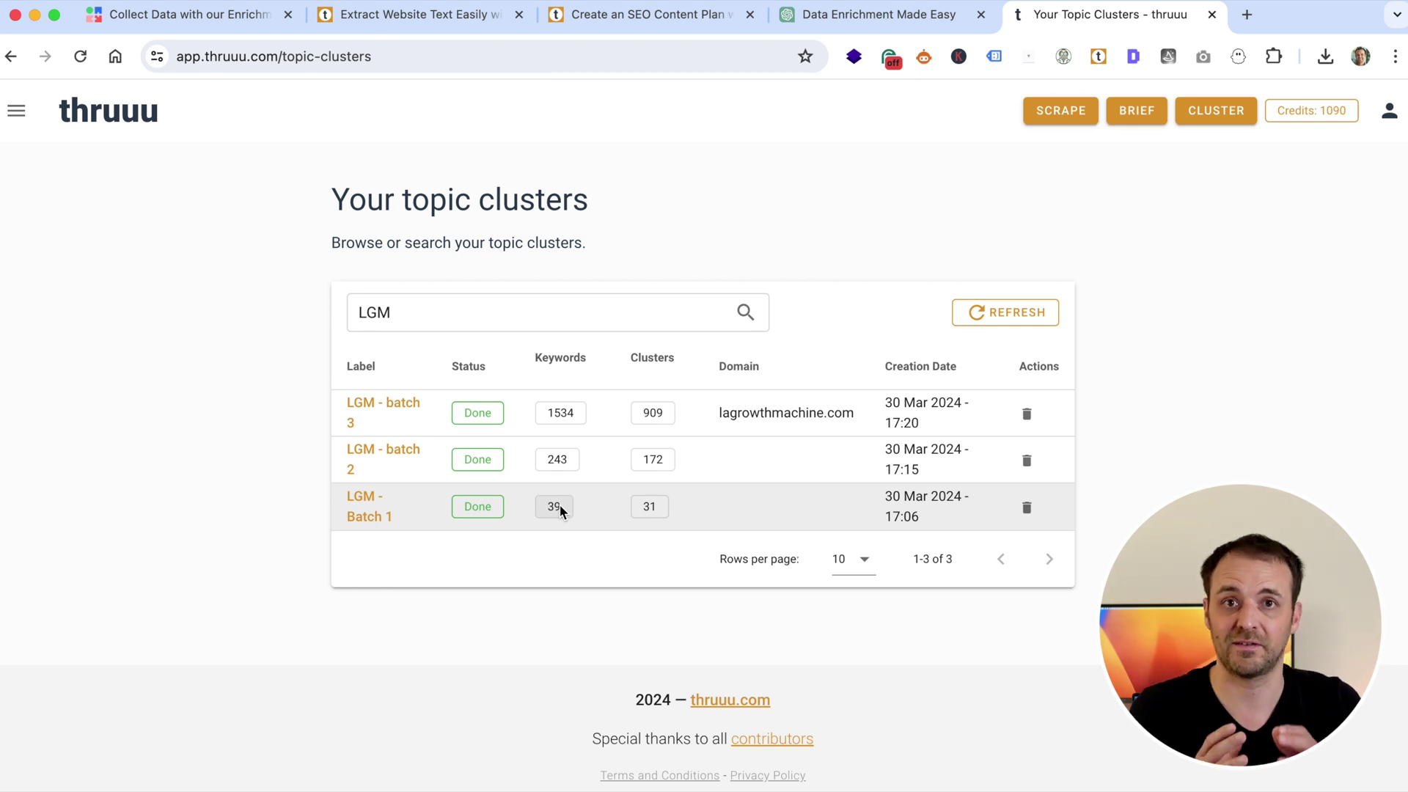
double_click(560, 412)
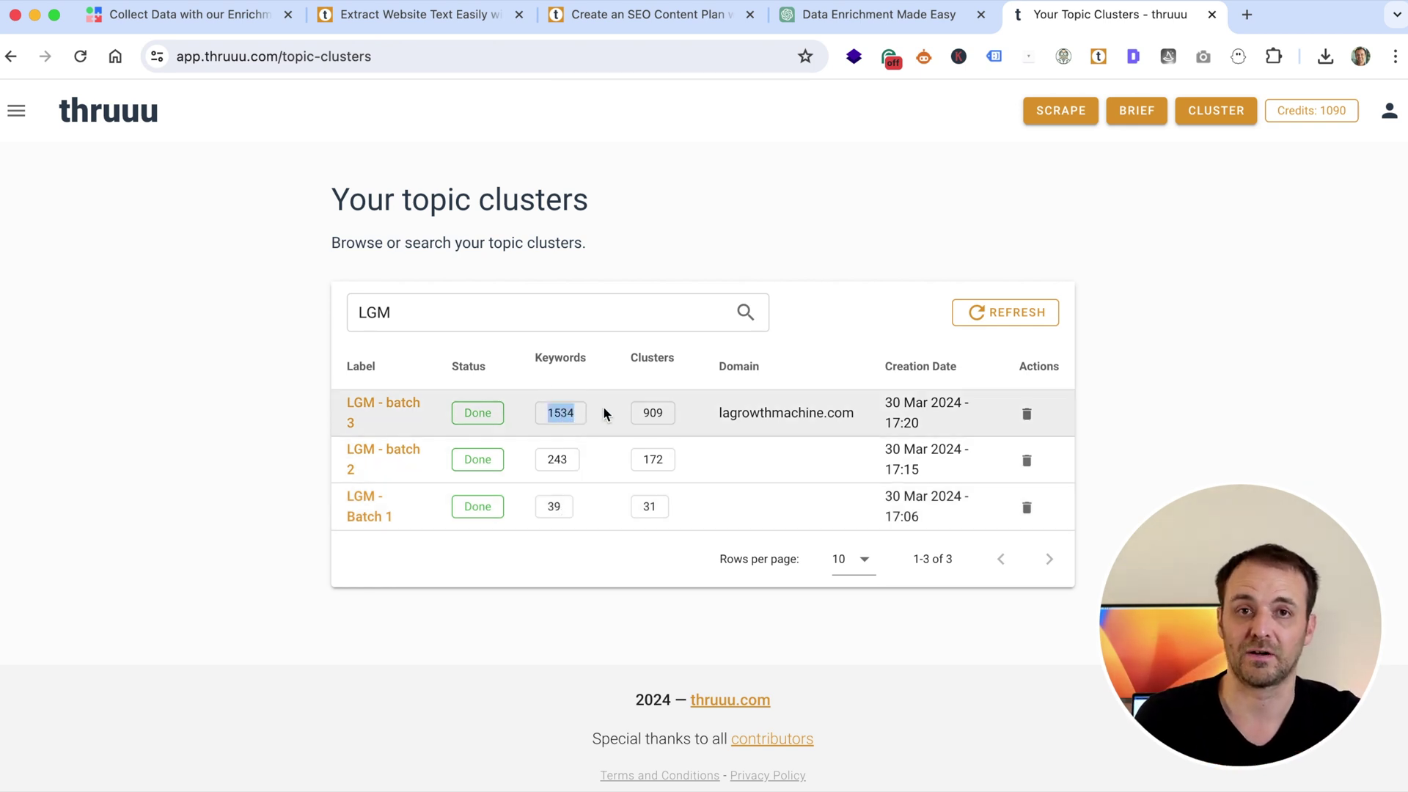
Step: Open the LGM - batch 3 report and bookmark the cluster "What Is The Multichannel Marketing Model?"
click(394, 407)
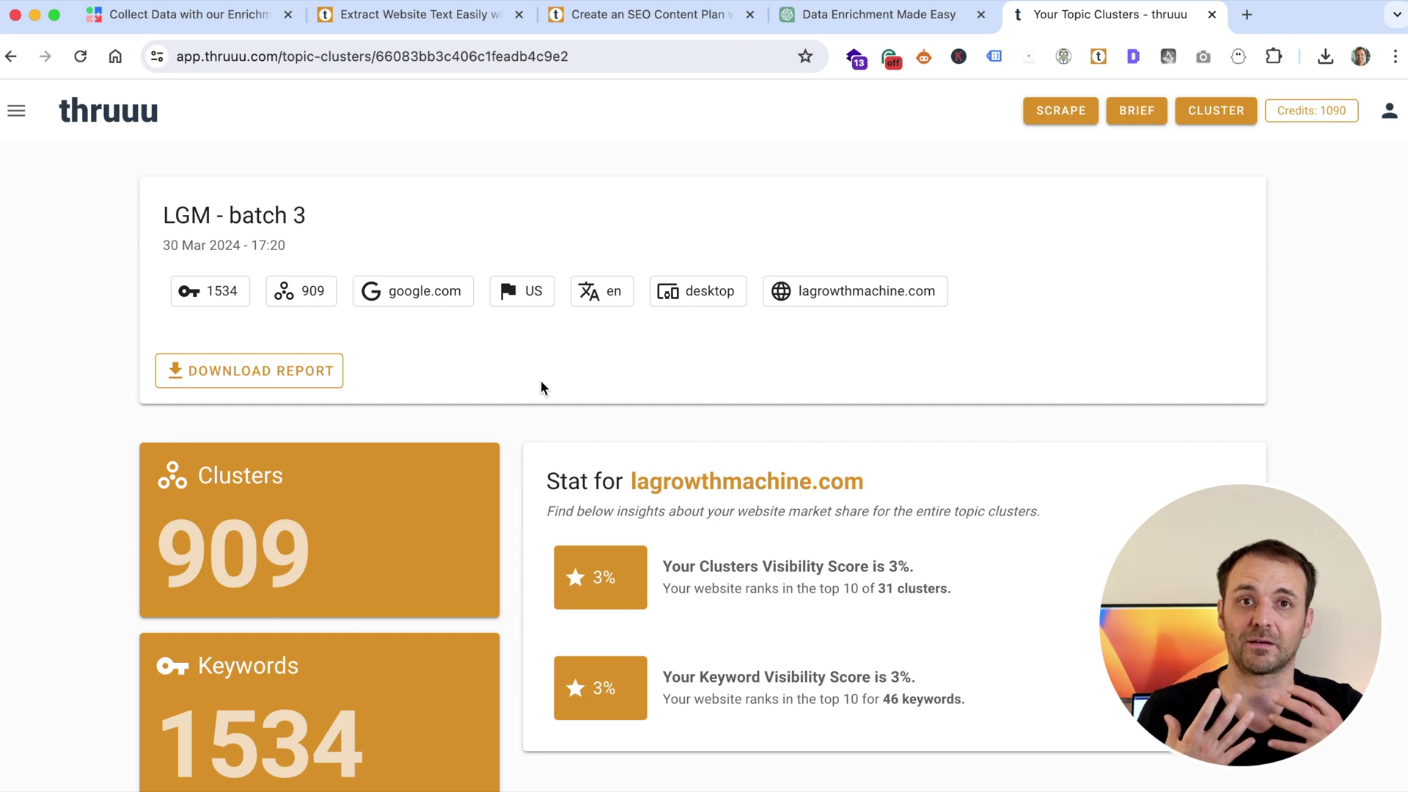
scroll(542, 388, down, 5)
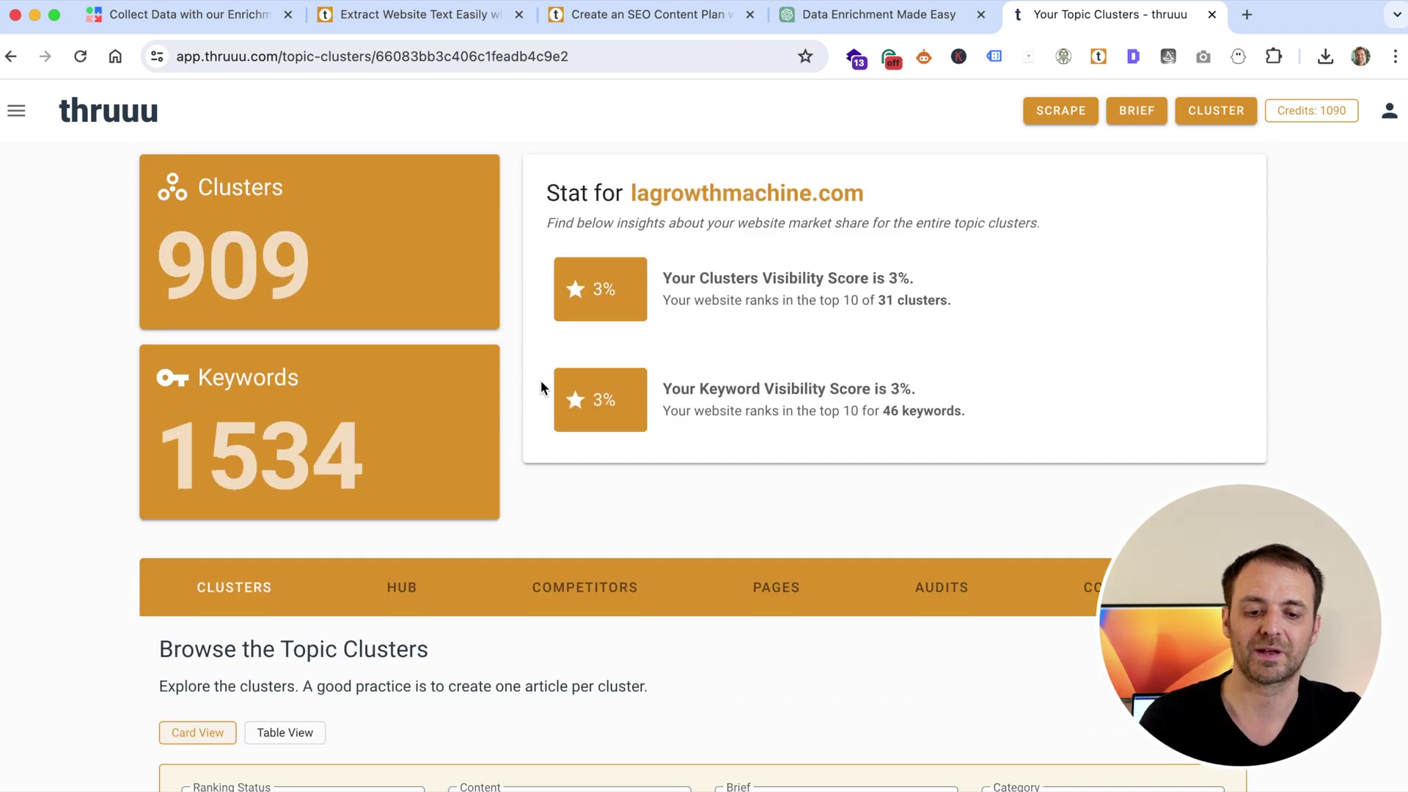
scroll(541, 387, down, 9)
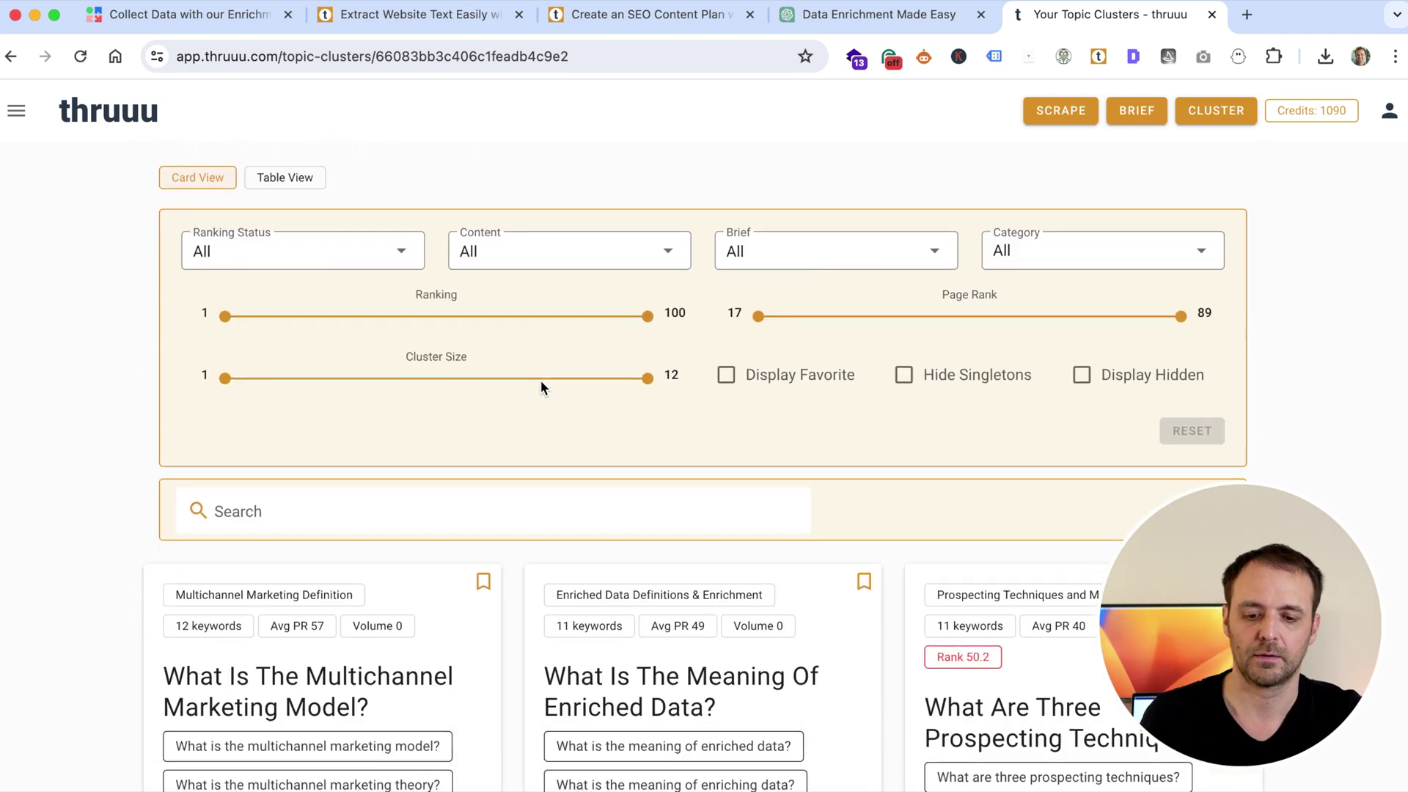
scroll(541, 387, down, 1)
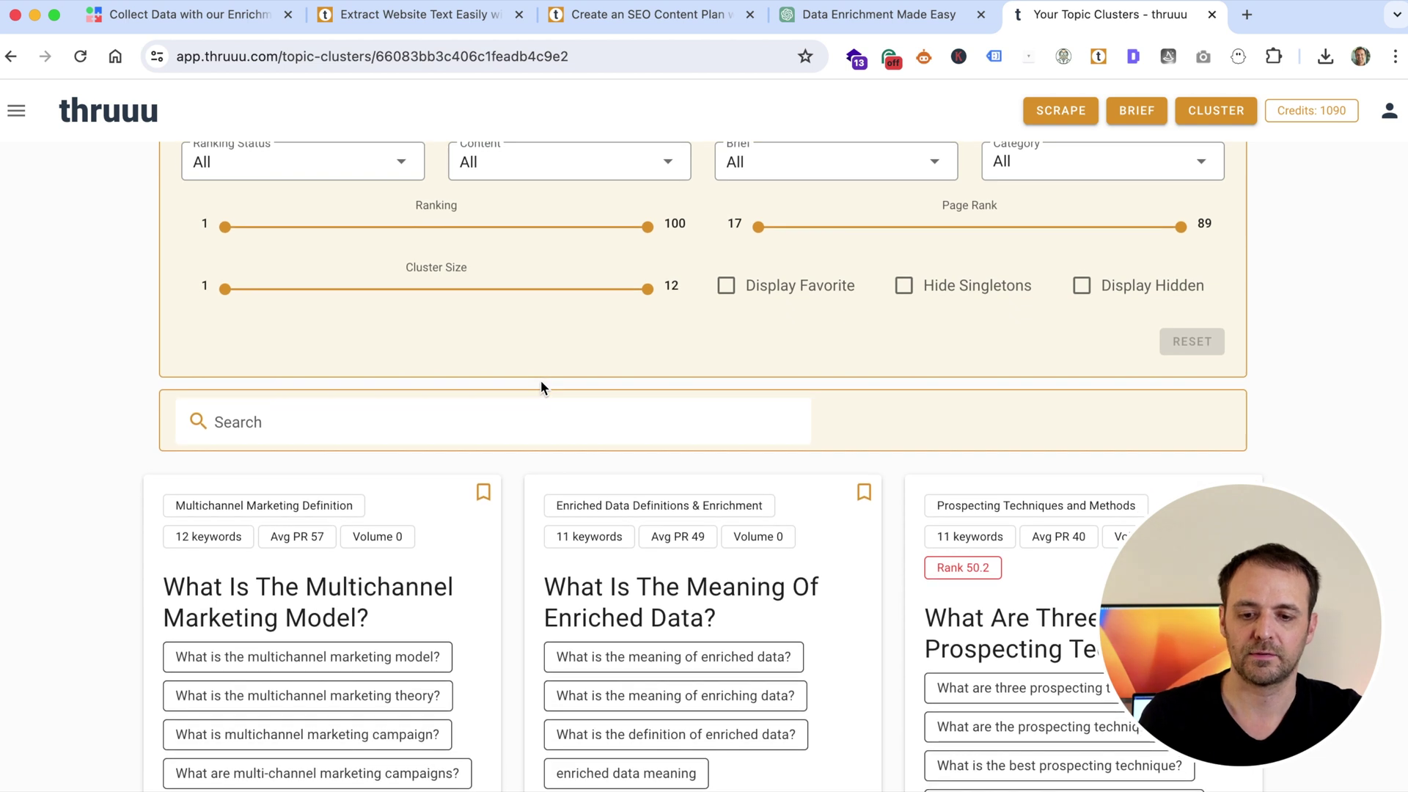
scroll(484, 496, down, 2)
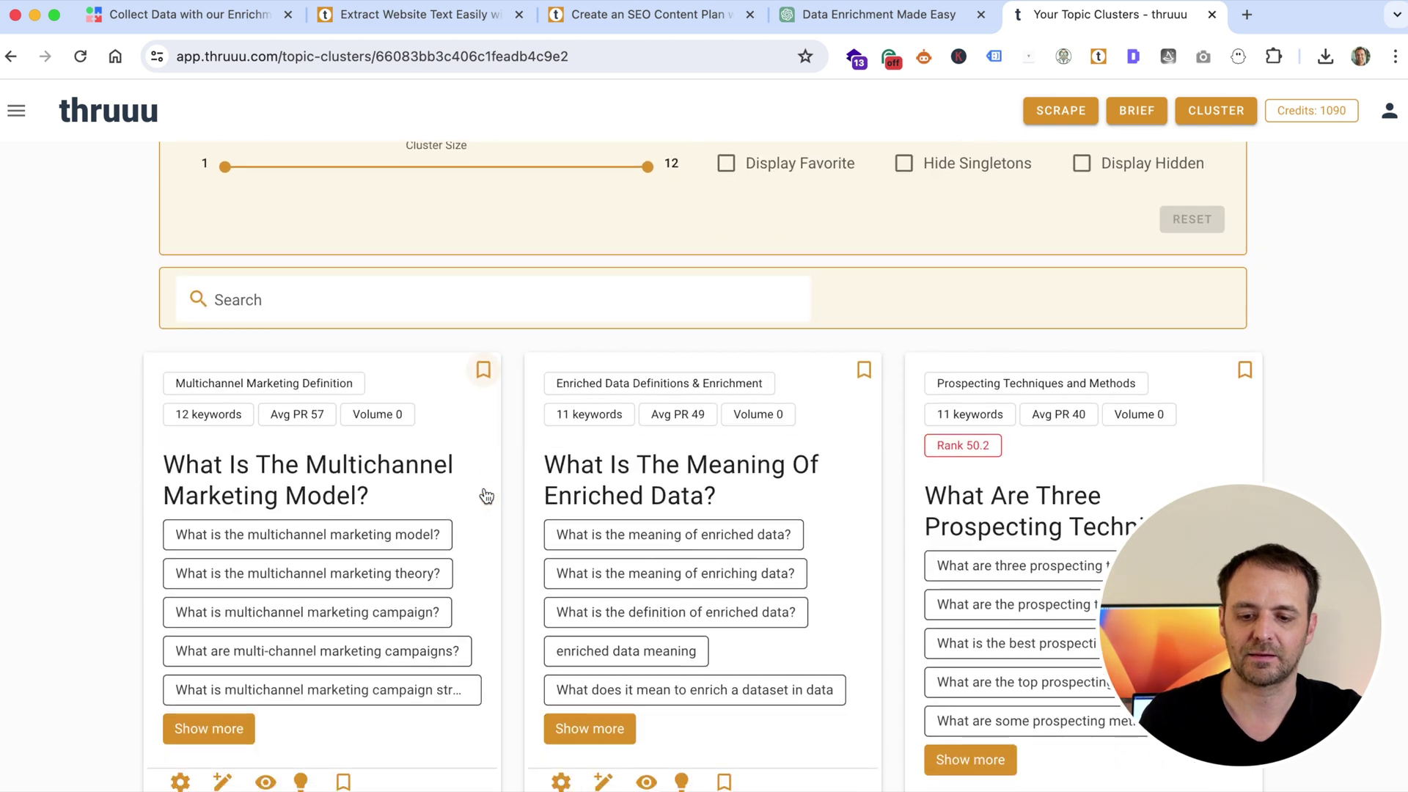
click(482, 371)
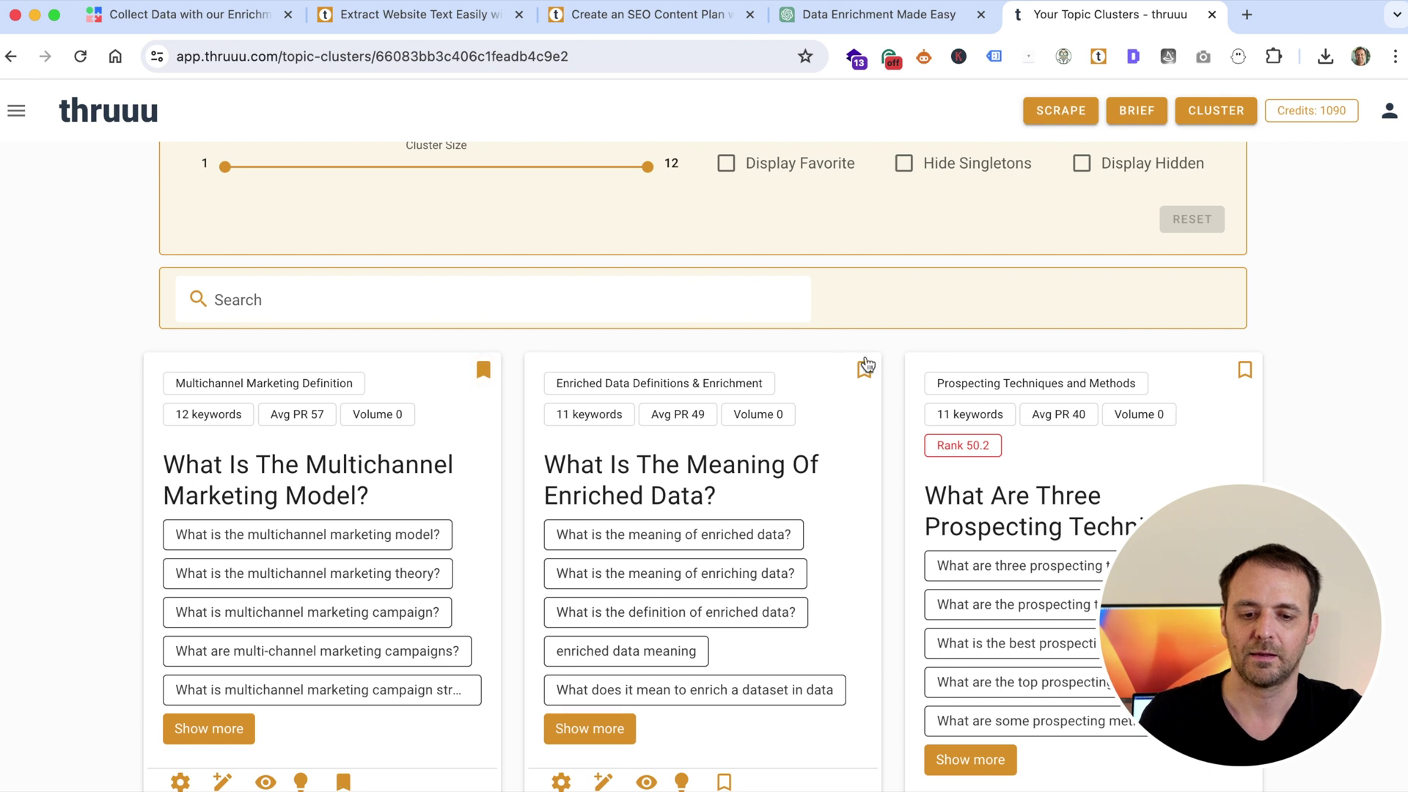
Step: Look through more of the batch 3 cluster cards and limit the Page Rank filter to a maximum of 48
scroll(865, 373, down, 2)
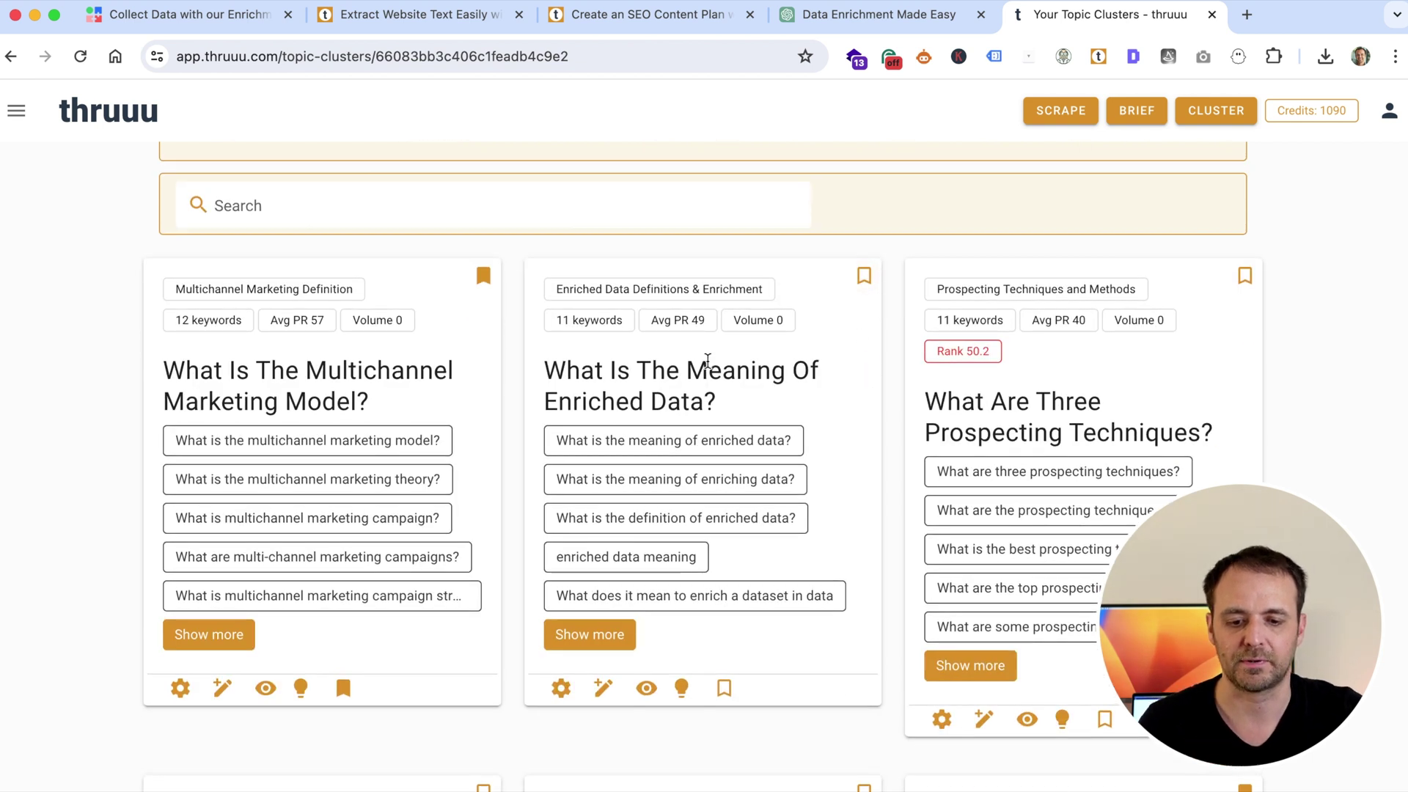
scroll(856, 327, down, 5)
scroll(869, 418, down, 2)
scroll(869, 418, down, 3)
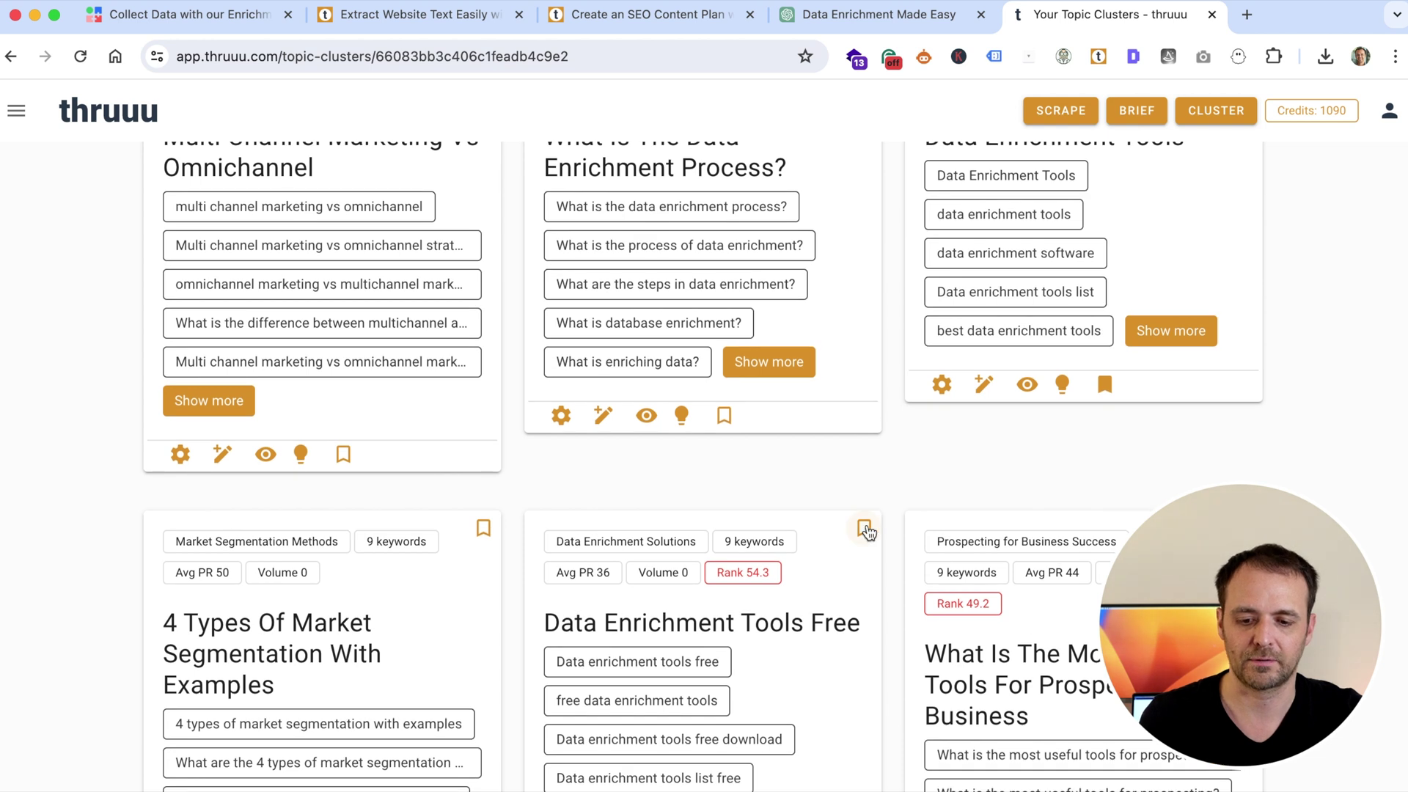
scroll(868, 531, down, 3)
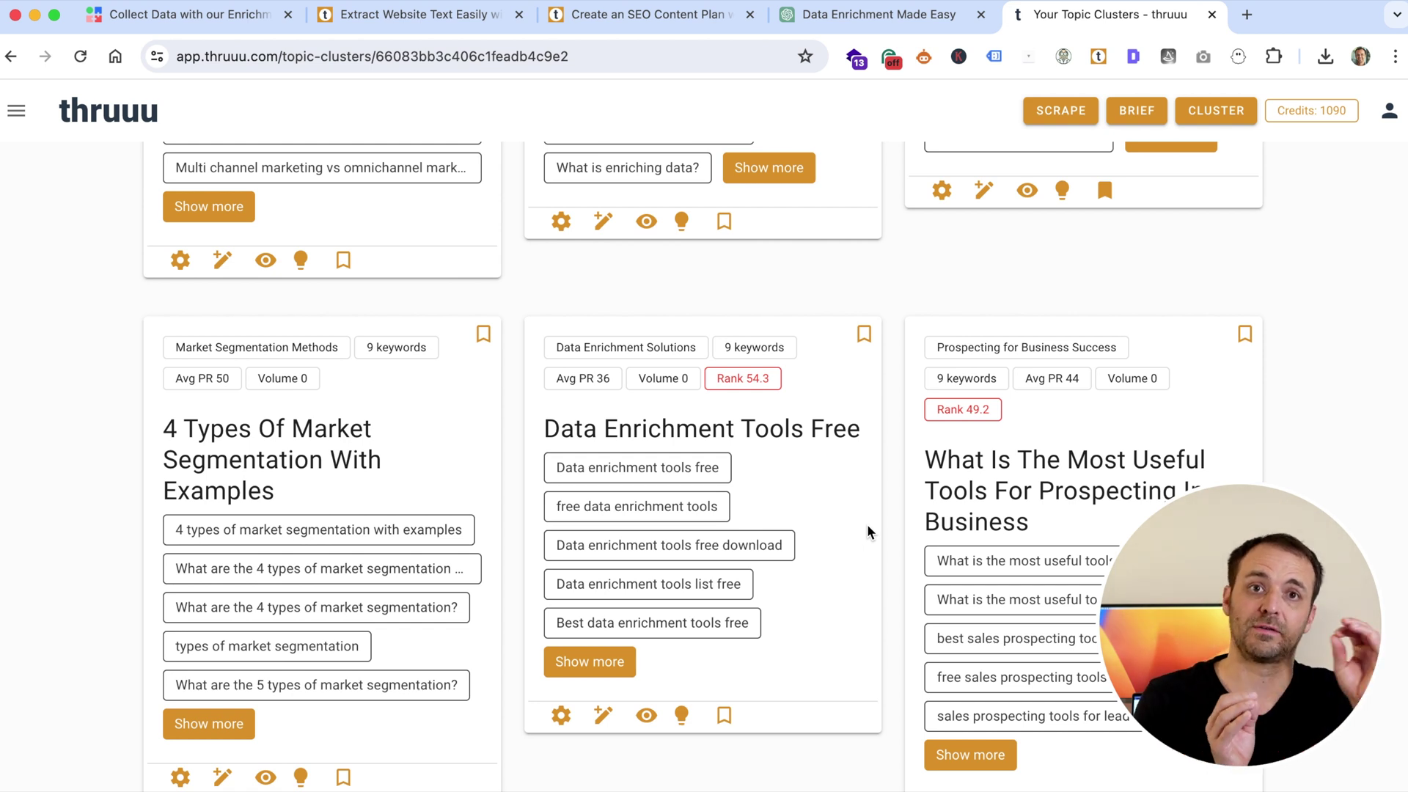
scroll(868, 529, up, 10)
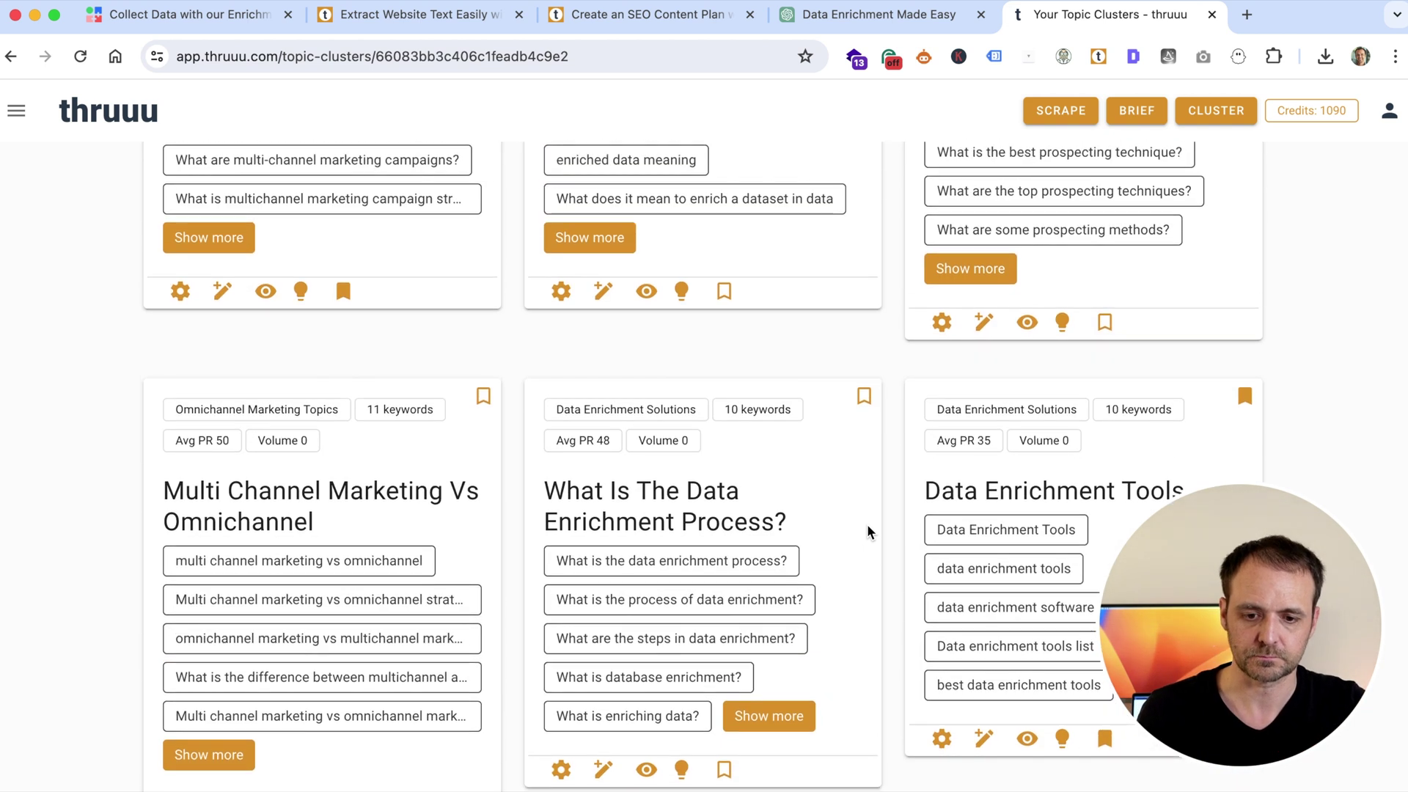
scroll(867, 531, up, 5)
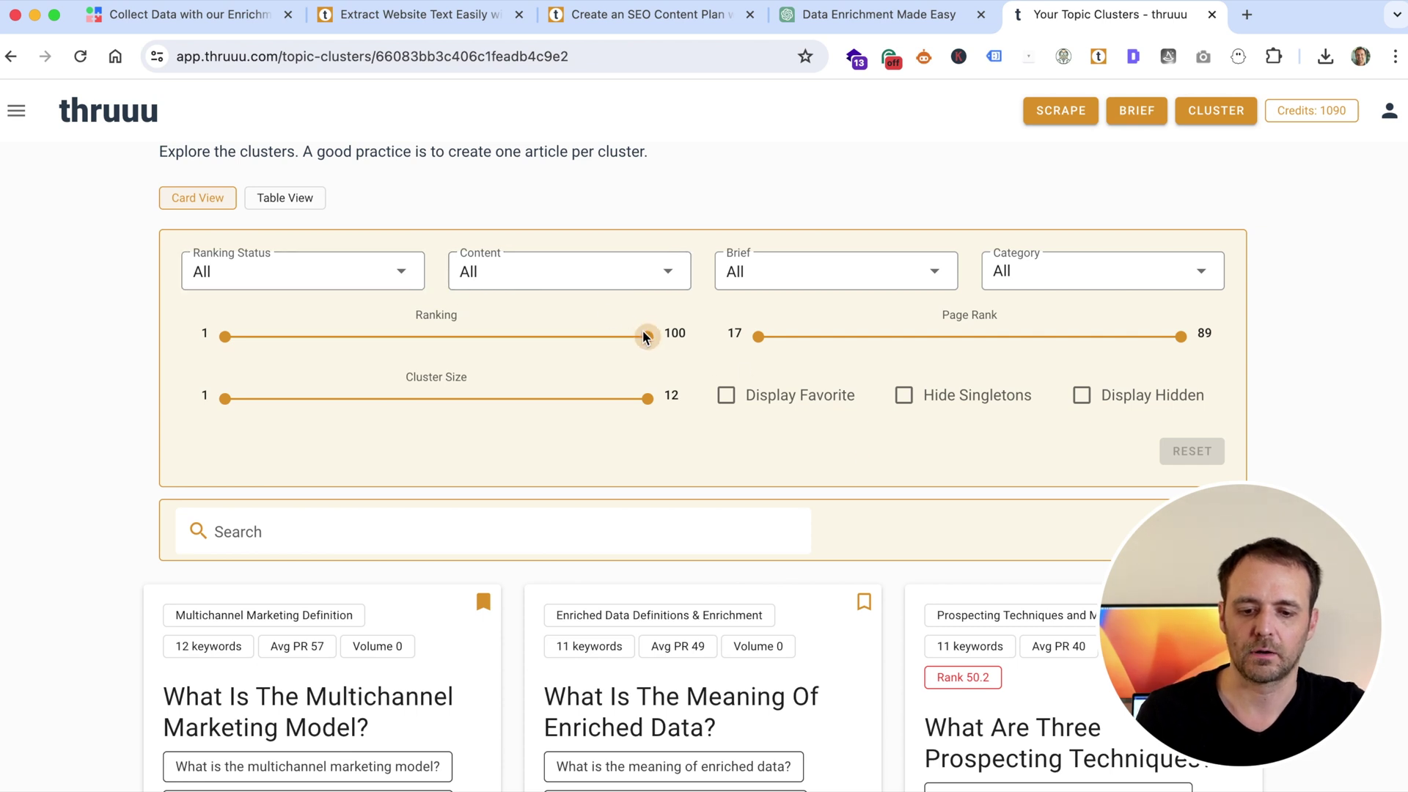
drag(1181, 338, 942, 345)
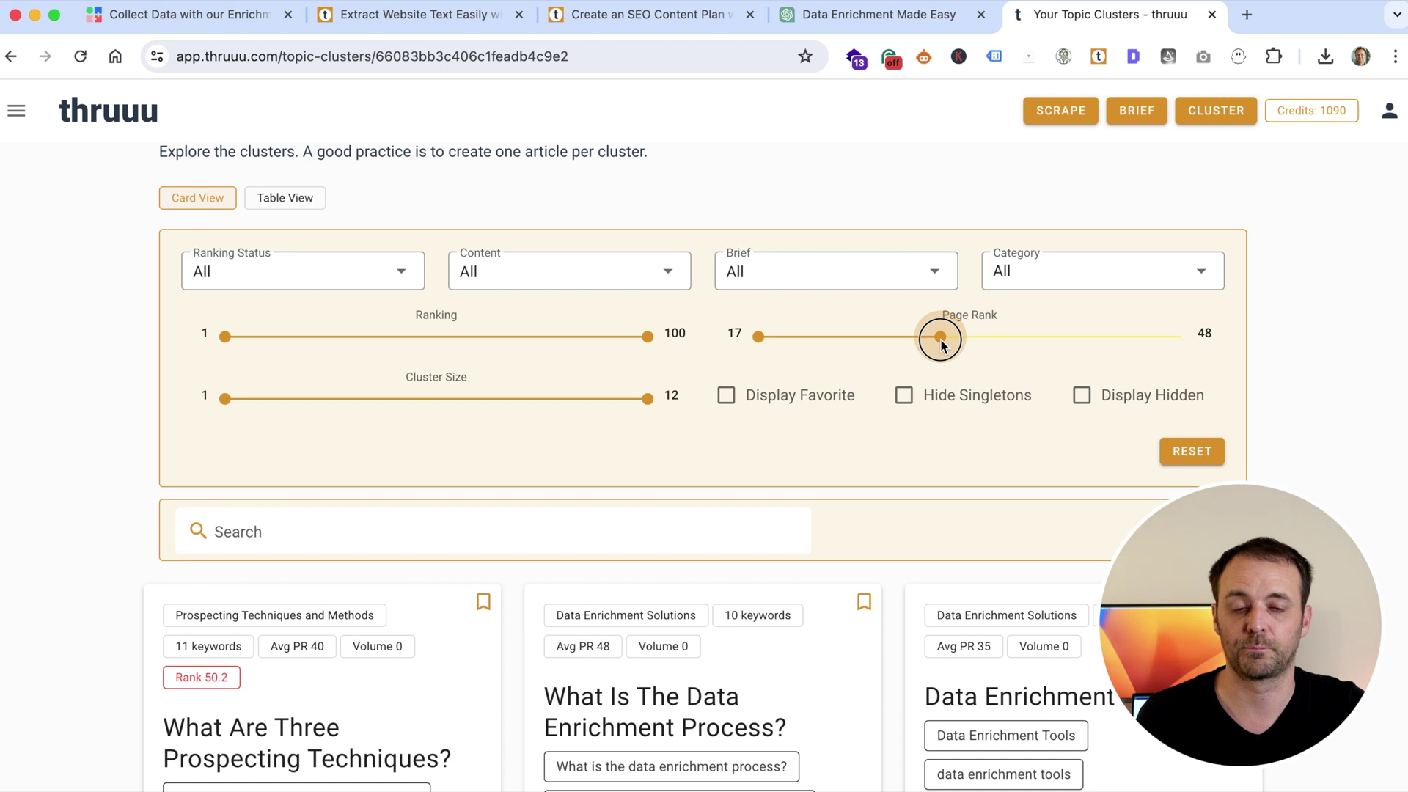
double_click(979, 314)
click(1019, 314)
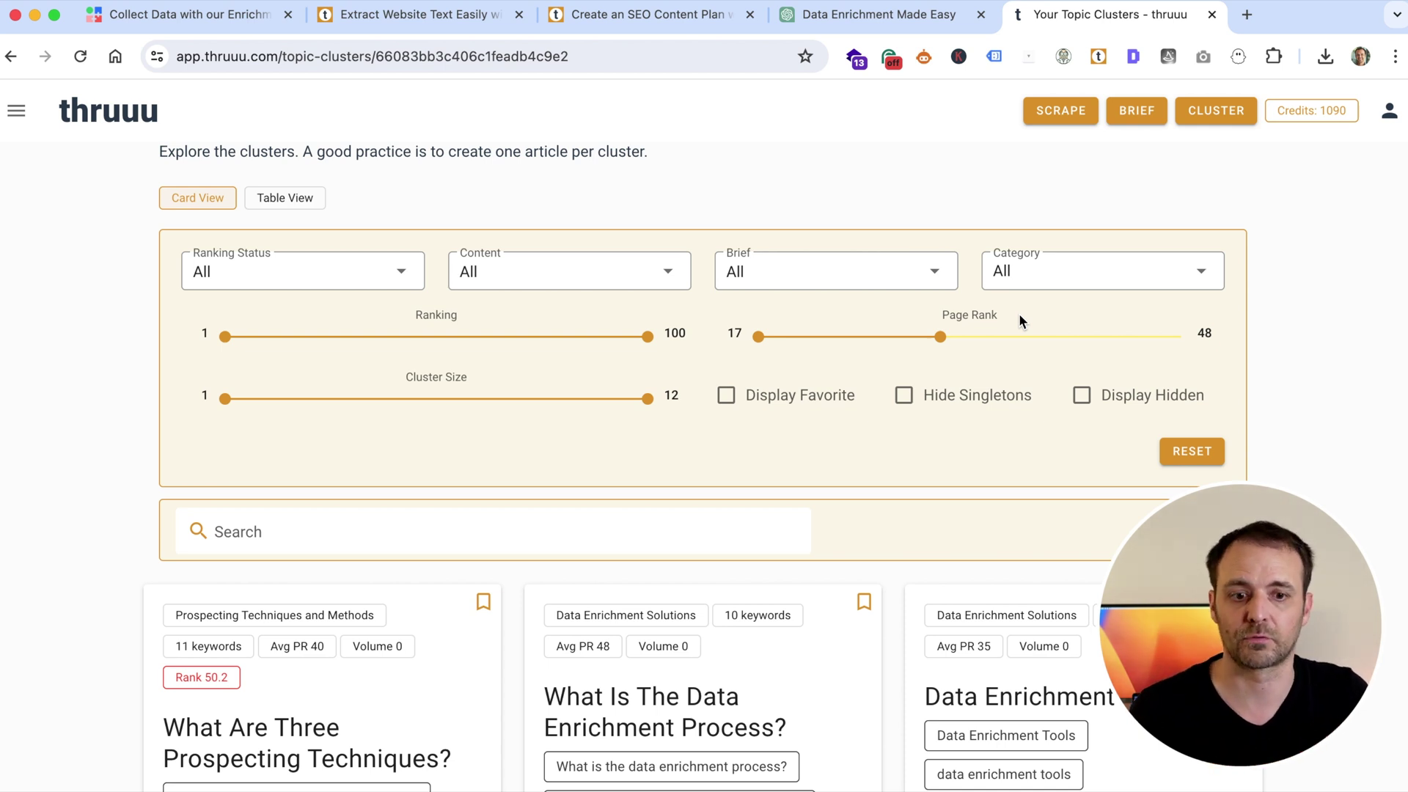
Step: Try a minimum Page Rank of 30, check the filtered clusters, and reset the minimum to 17
drag(763, 340, 840, 342)
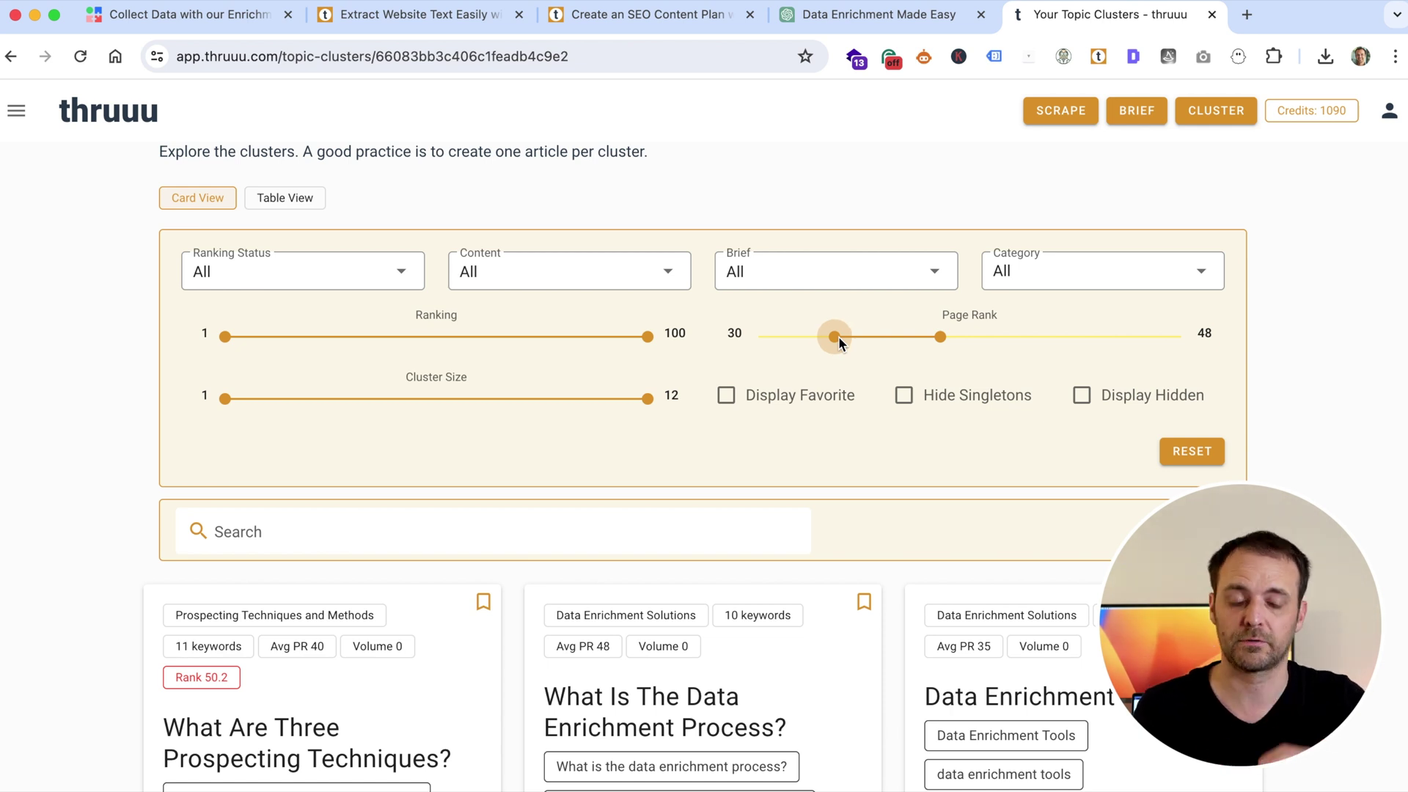
scroll(840, 338, down, 5)
scroll(790, 425, up, 3)
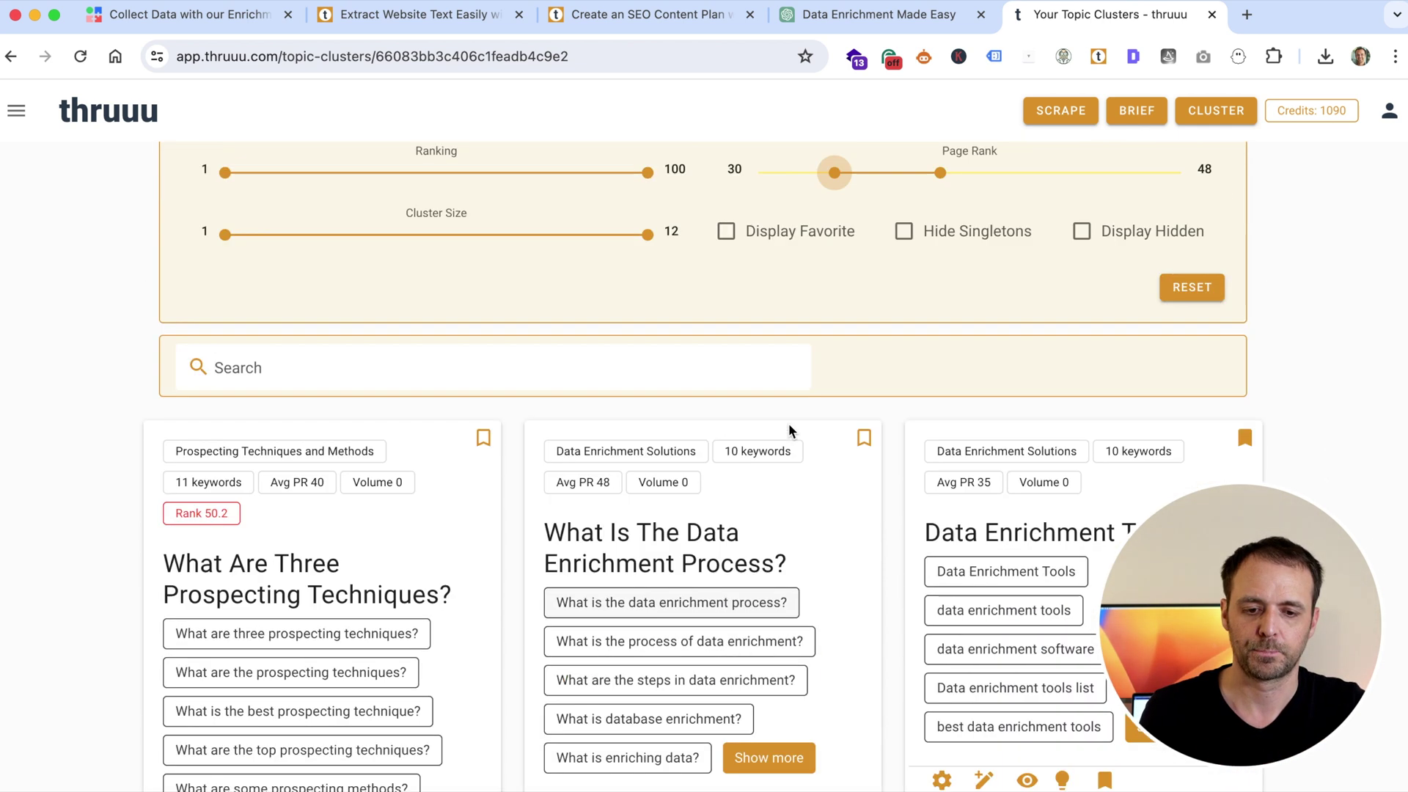
scroll(789, 430, up, 2)
drag(837, 282, 757, 277)
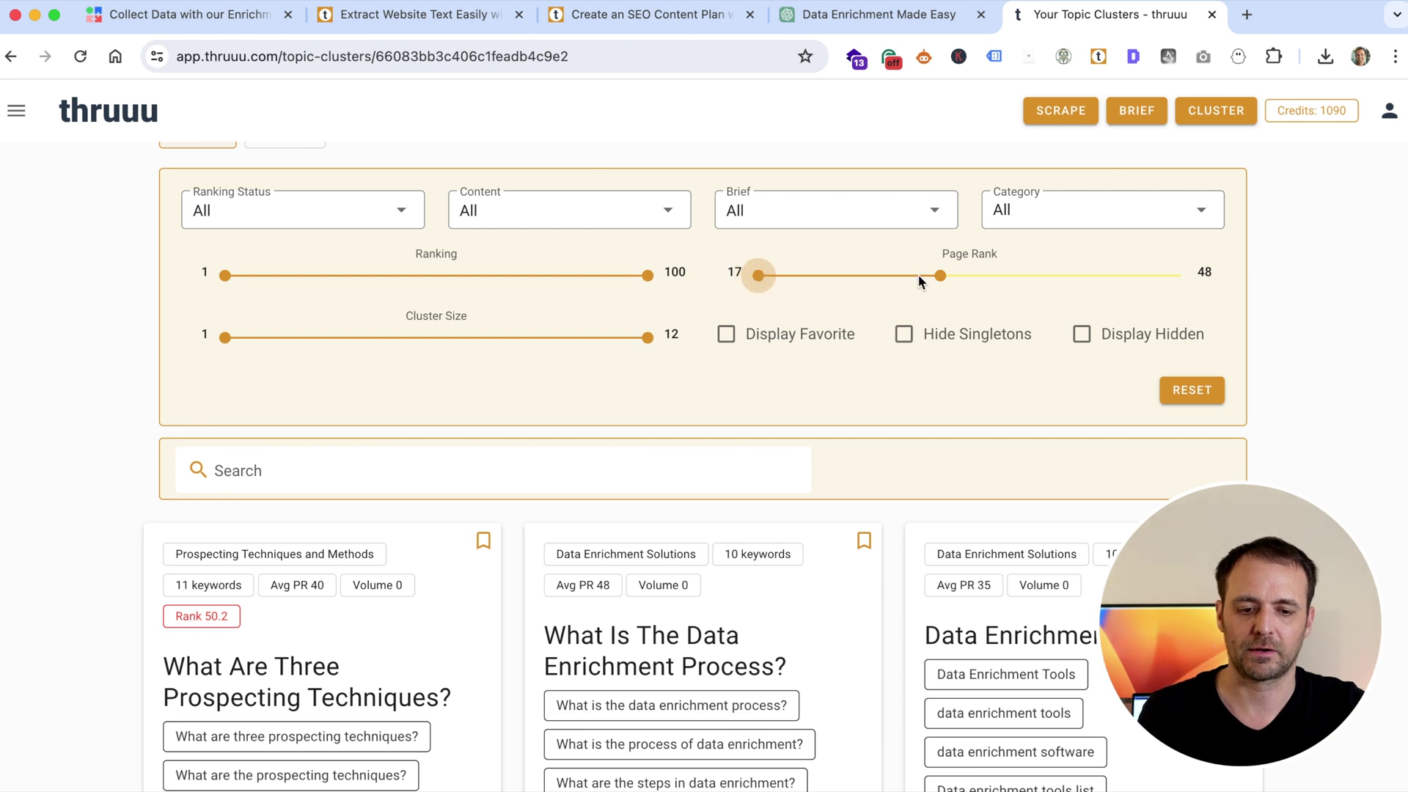
Step: Restore the maximum Page Rank filter to 89 and look through the full set of cluster cards
drag(940, 276, 1257, 280)
scroll(958, 360, down, 10)
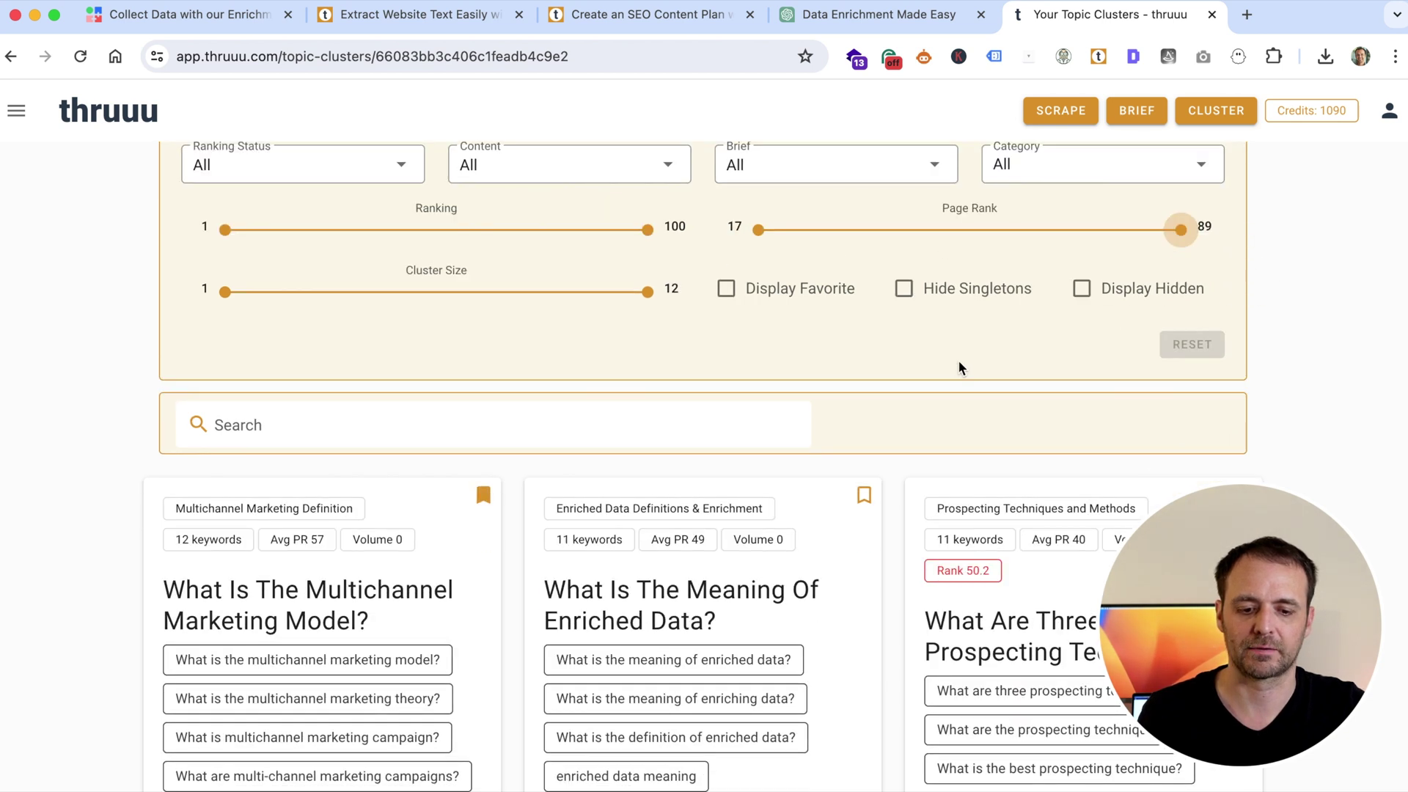
scroll(958, 367, down, 9)
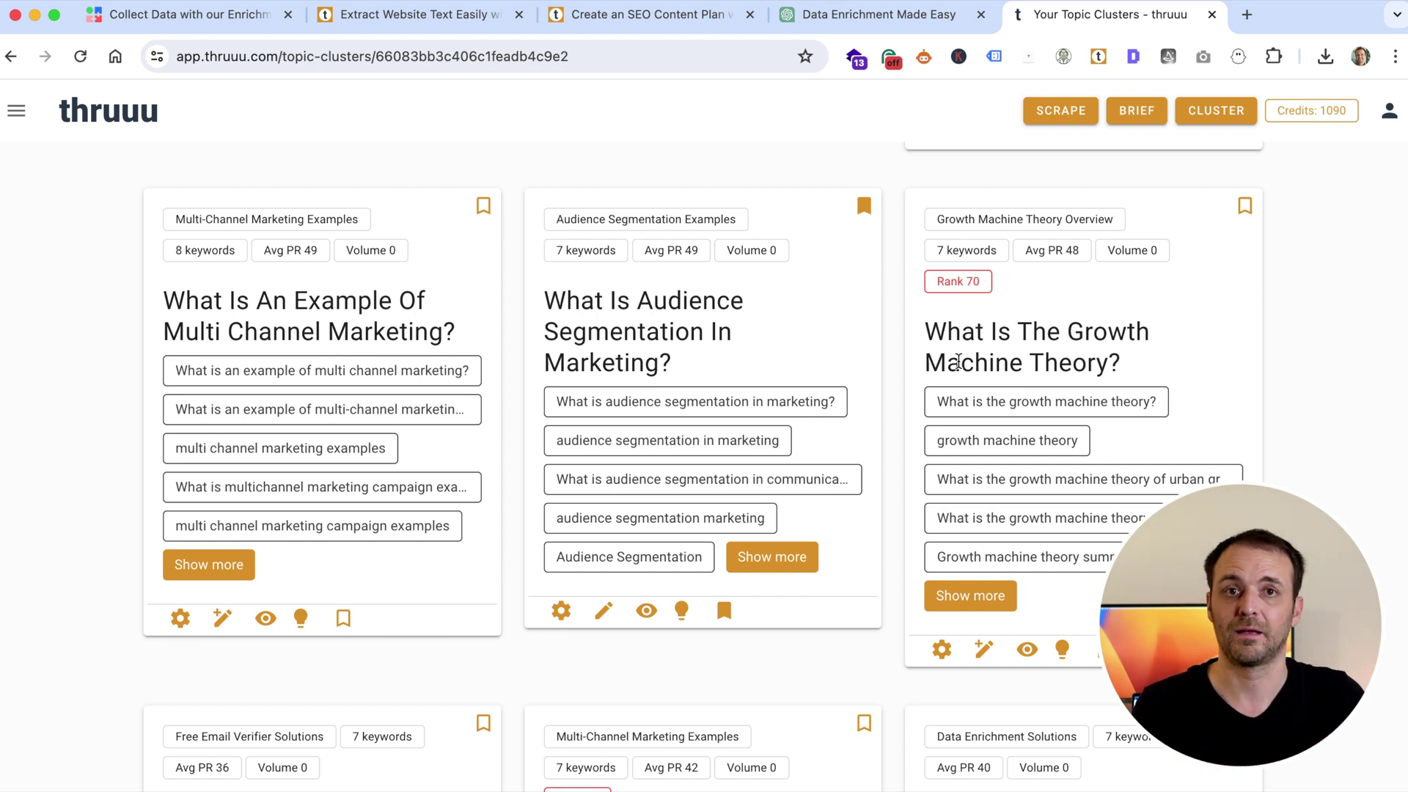
scroll(958, 361, down, 10)
scroll(958, 361, up, 15)
scroll(958, 359, up, 10)
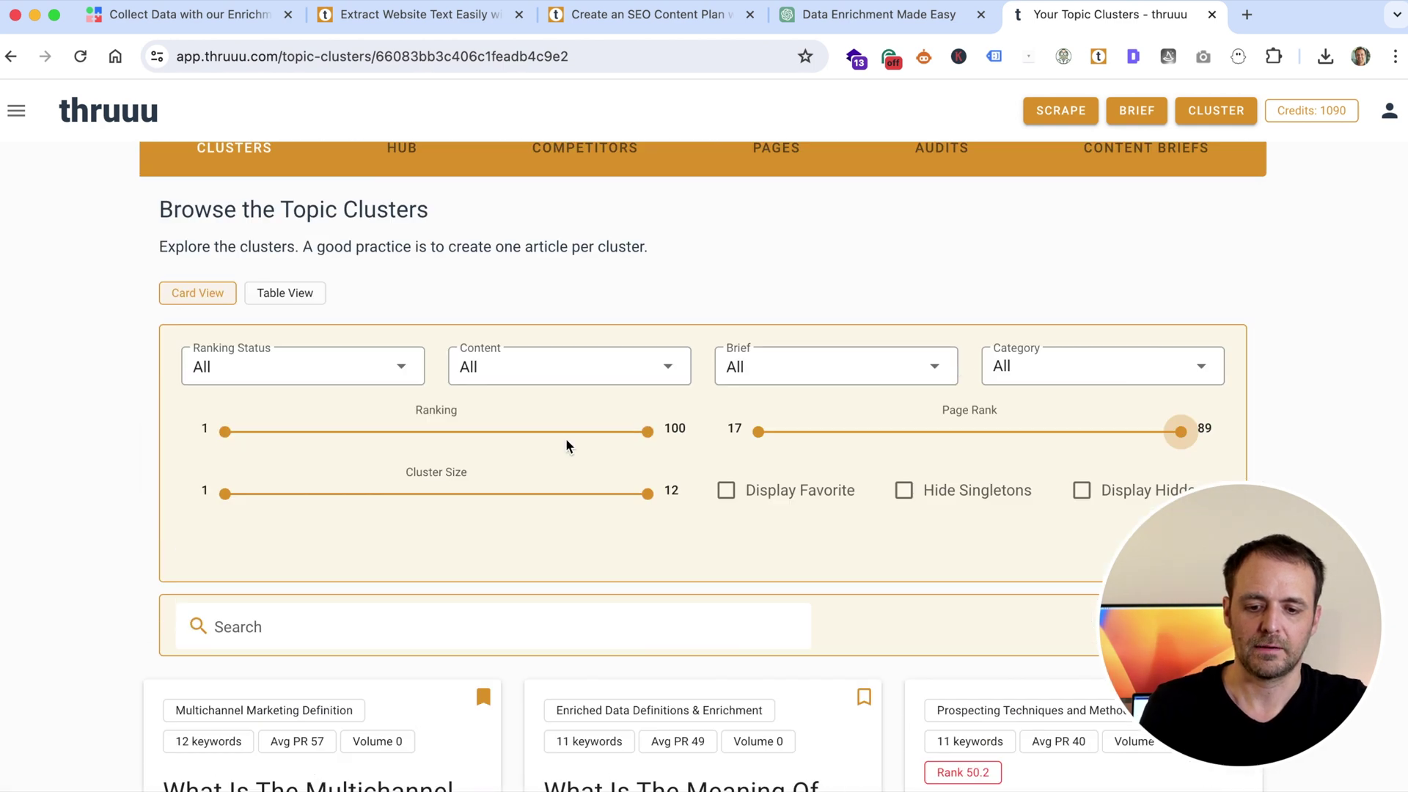
Step: Show only favorite clusters and review the bookmarked topics, such as Data Enrichment Tools, Lusha Alternatives Free and B2b Database Providers
click(726, 490)
scroll(892, 528, down, 7)
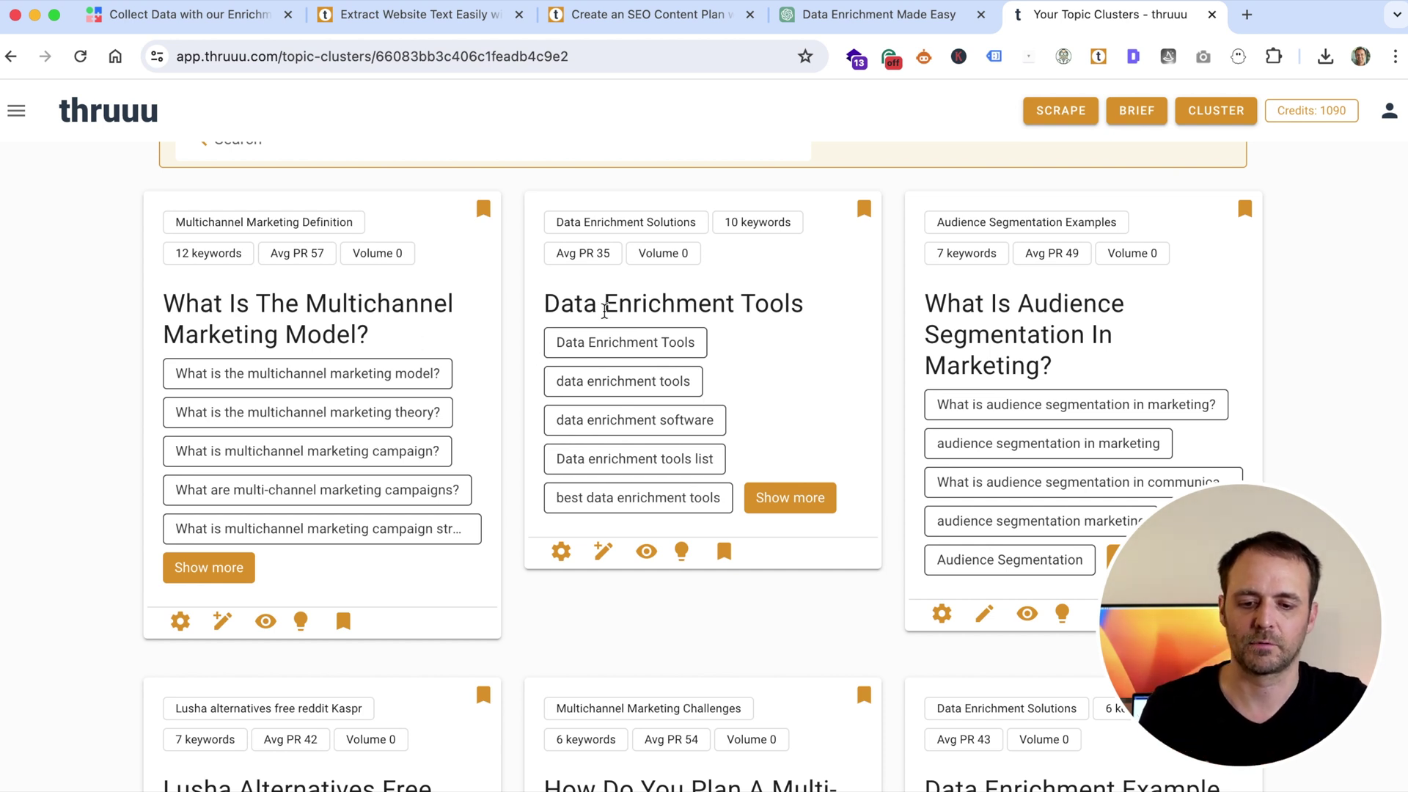
triple_click(646, 303)
triple_click(1023, 314)
click(1135, 317)
scroll(933, 342, down, 5)
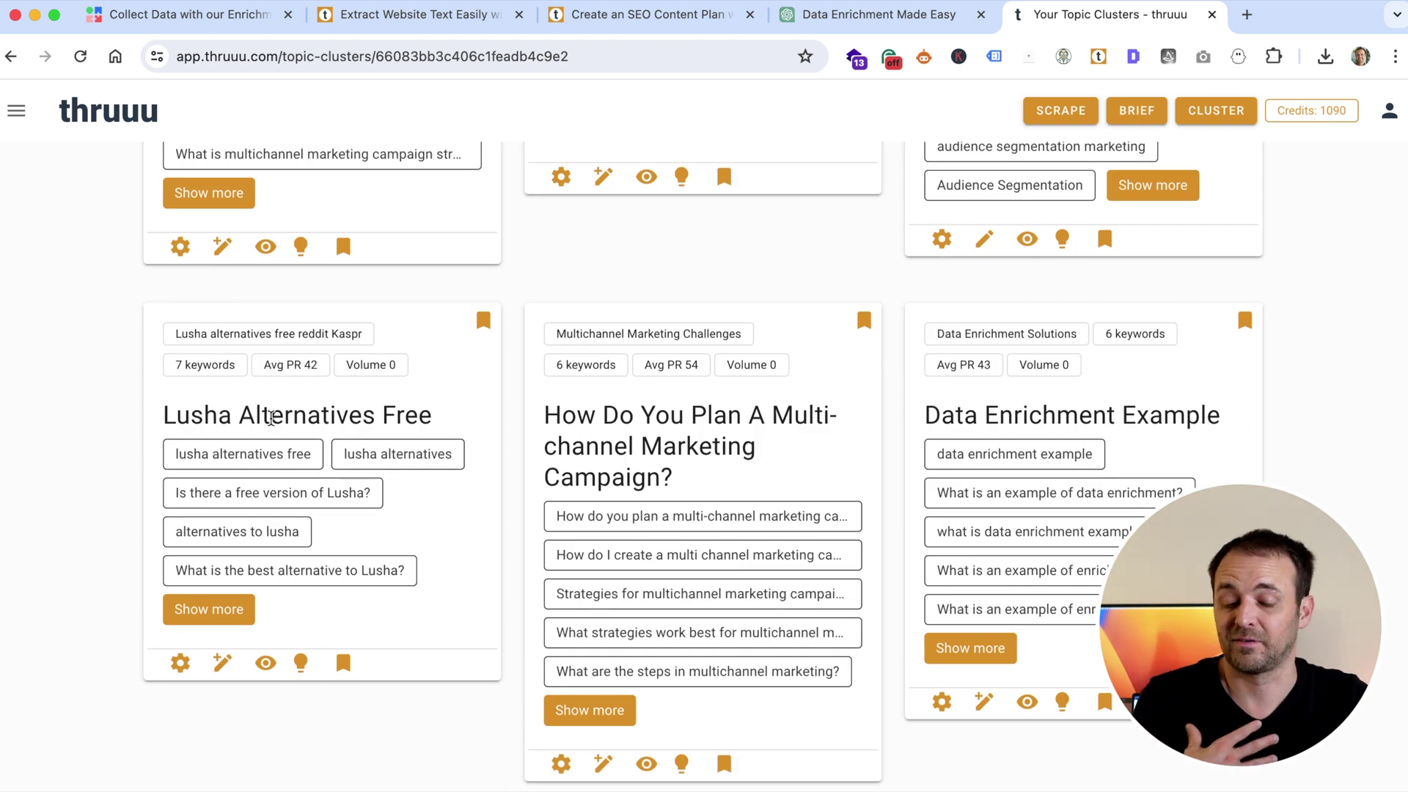
double_click(196, 417)
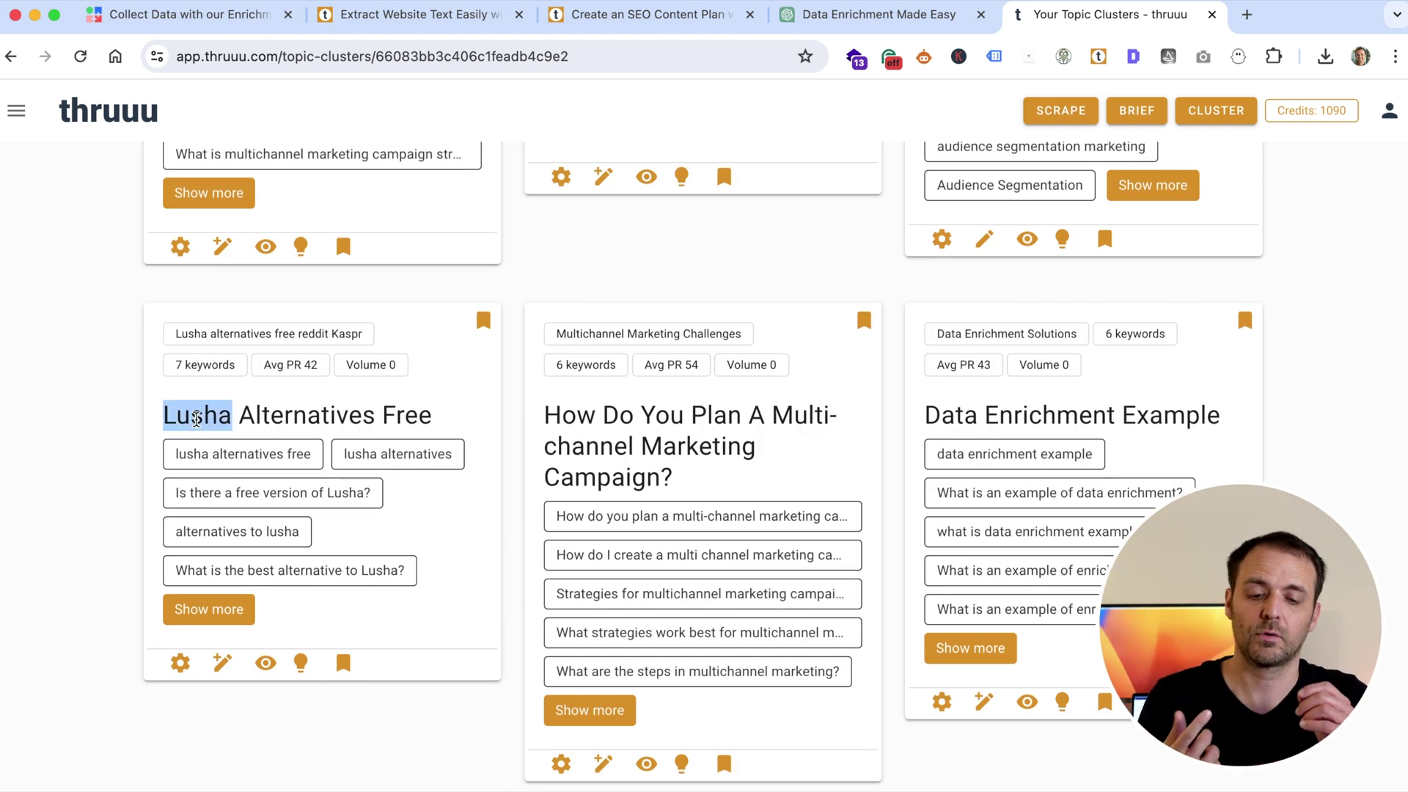
click(560, 415)
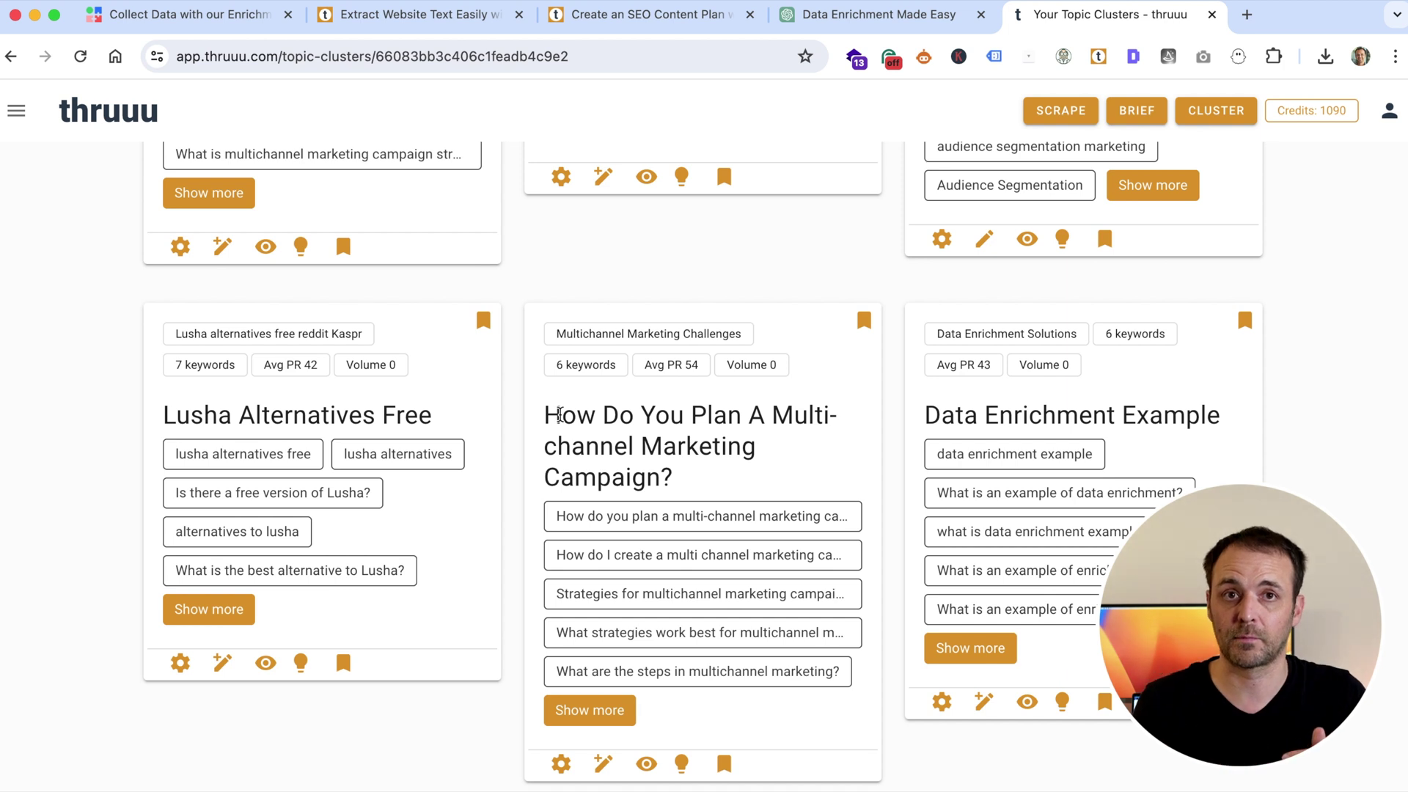
scroll(558, 415, down, 5)
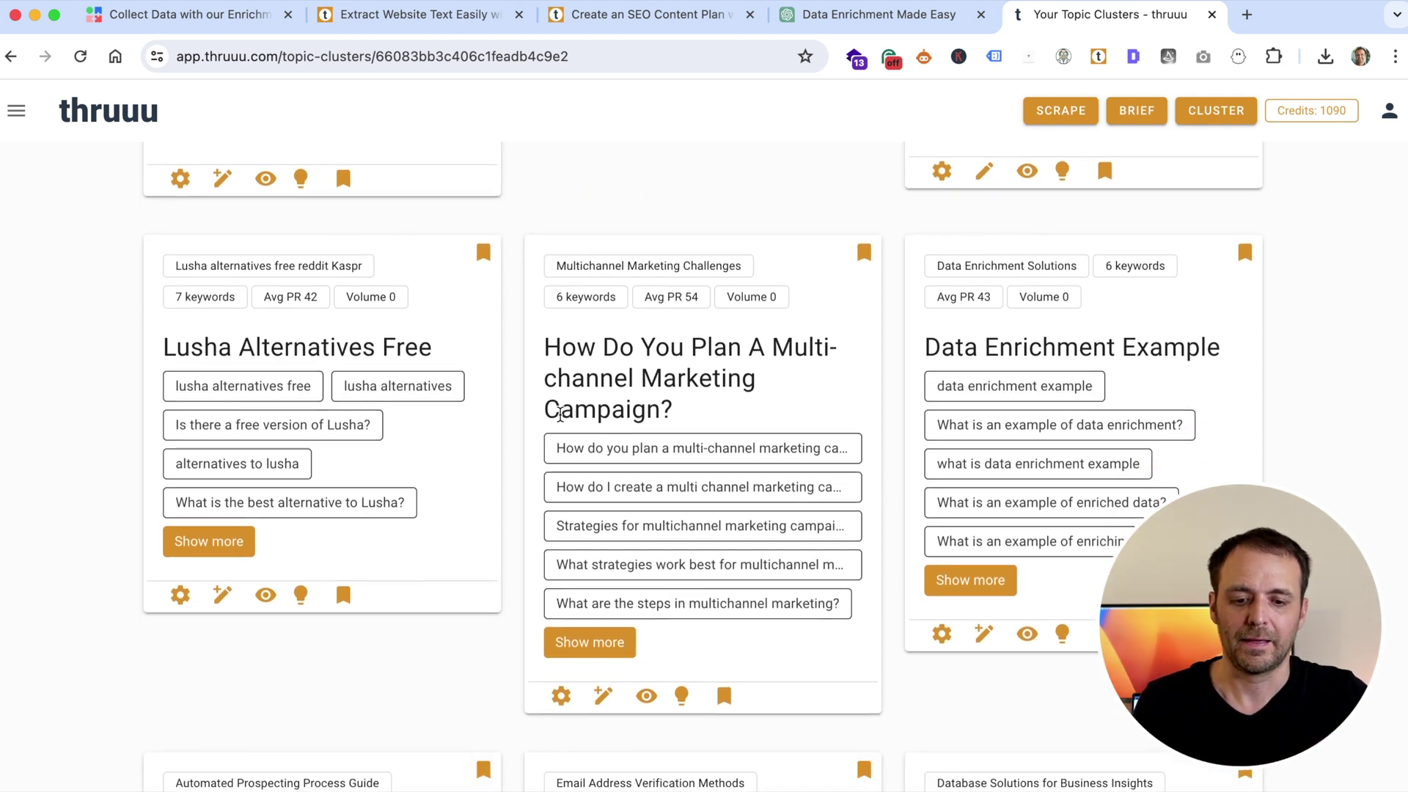
scroll(560, 420, down, 1)
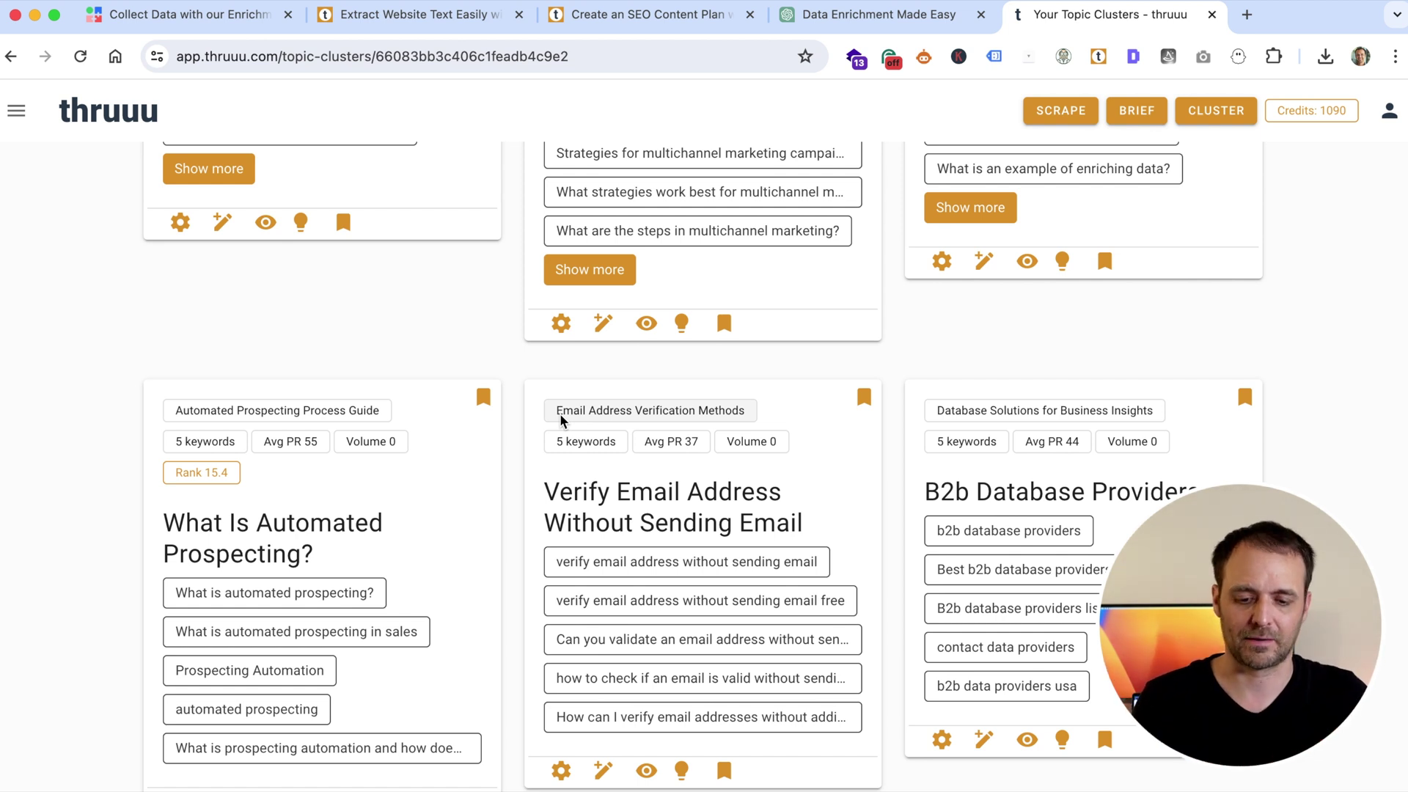
Step: Narrow the favorites by content status and open the detailed report of the cluster "What Is Audience Segmentation In Marketing?"
scroll(560, 419, up, 15)
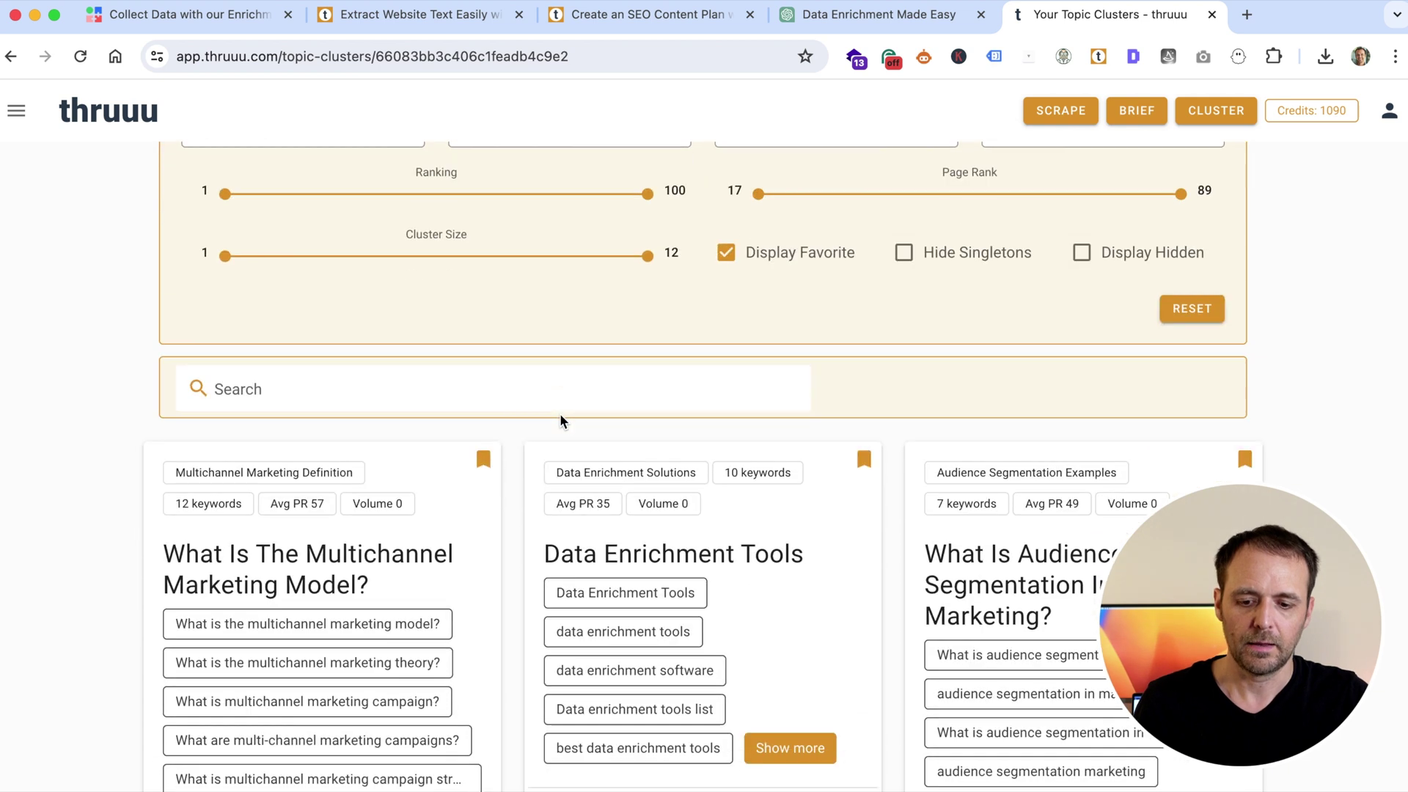
scroll(560, 420, up, 2)
click(522, 286)
click(504, 336)
scroll(481, 430, down, 5)
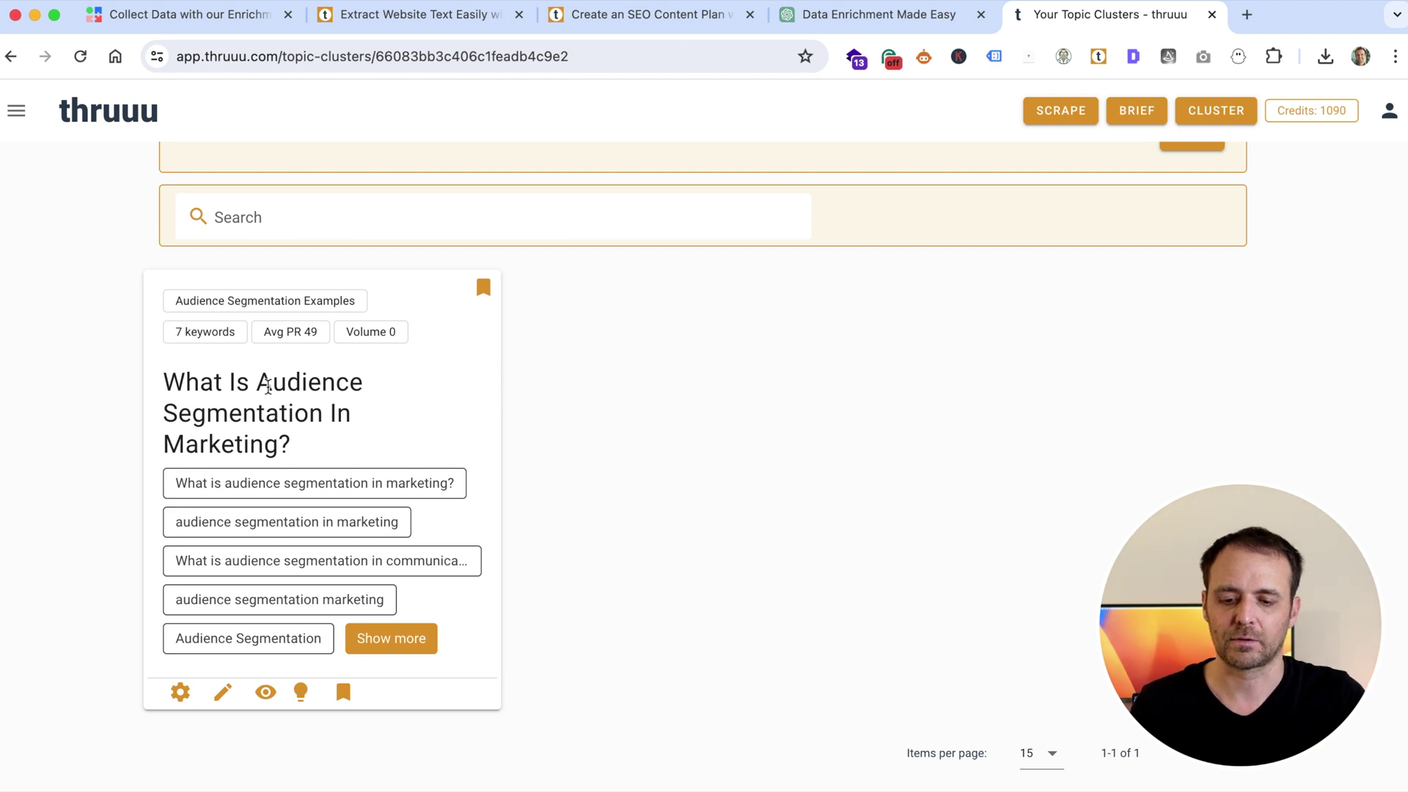
click(178, 693)
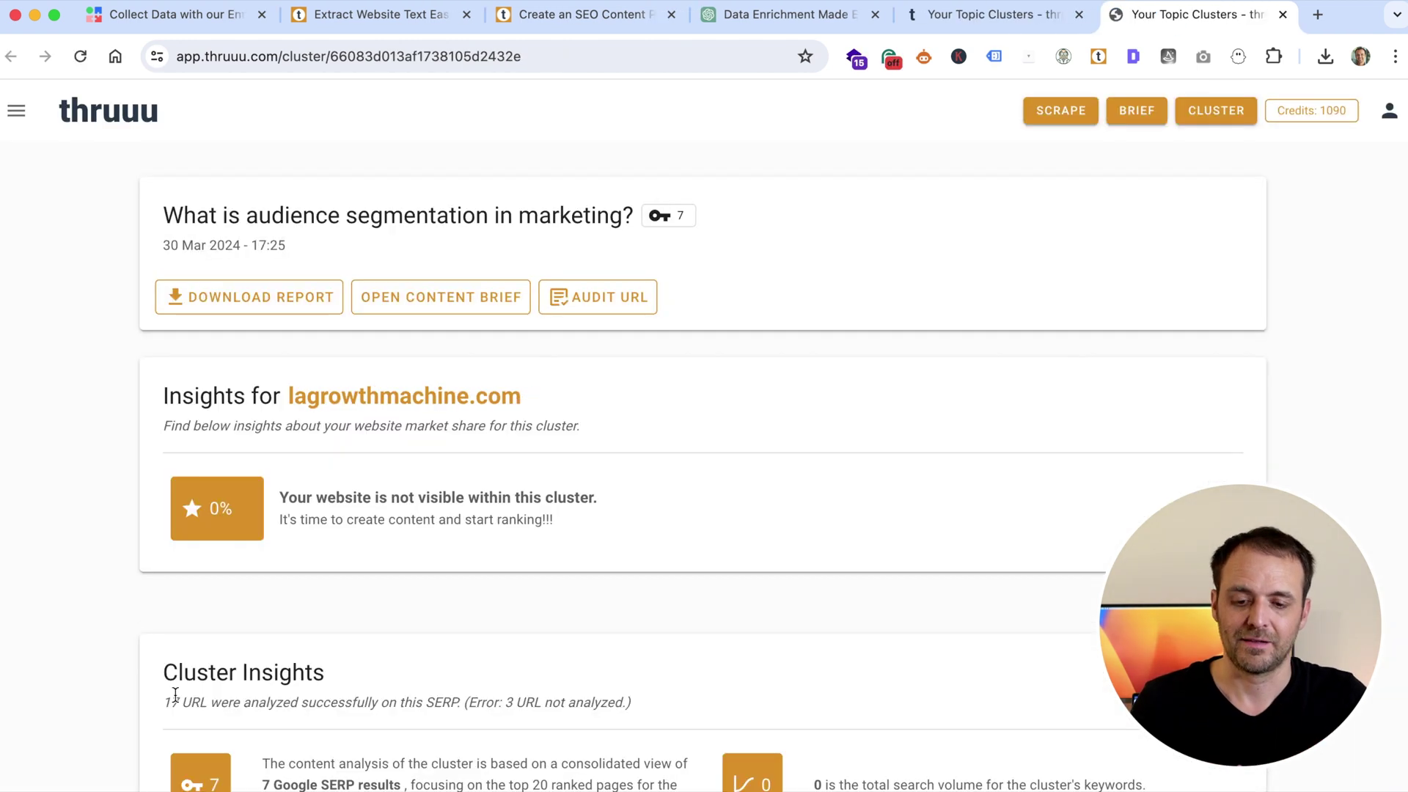
Step: Examine the audience segmentation report's keyword count, website insights, cluster insights and table of top-ranking pages
double_click(680, 216)
click(745, 218)
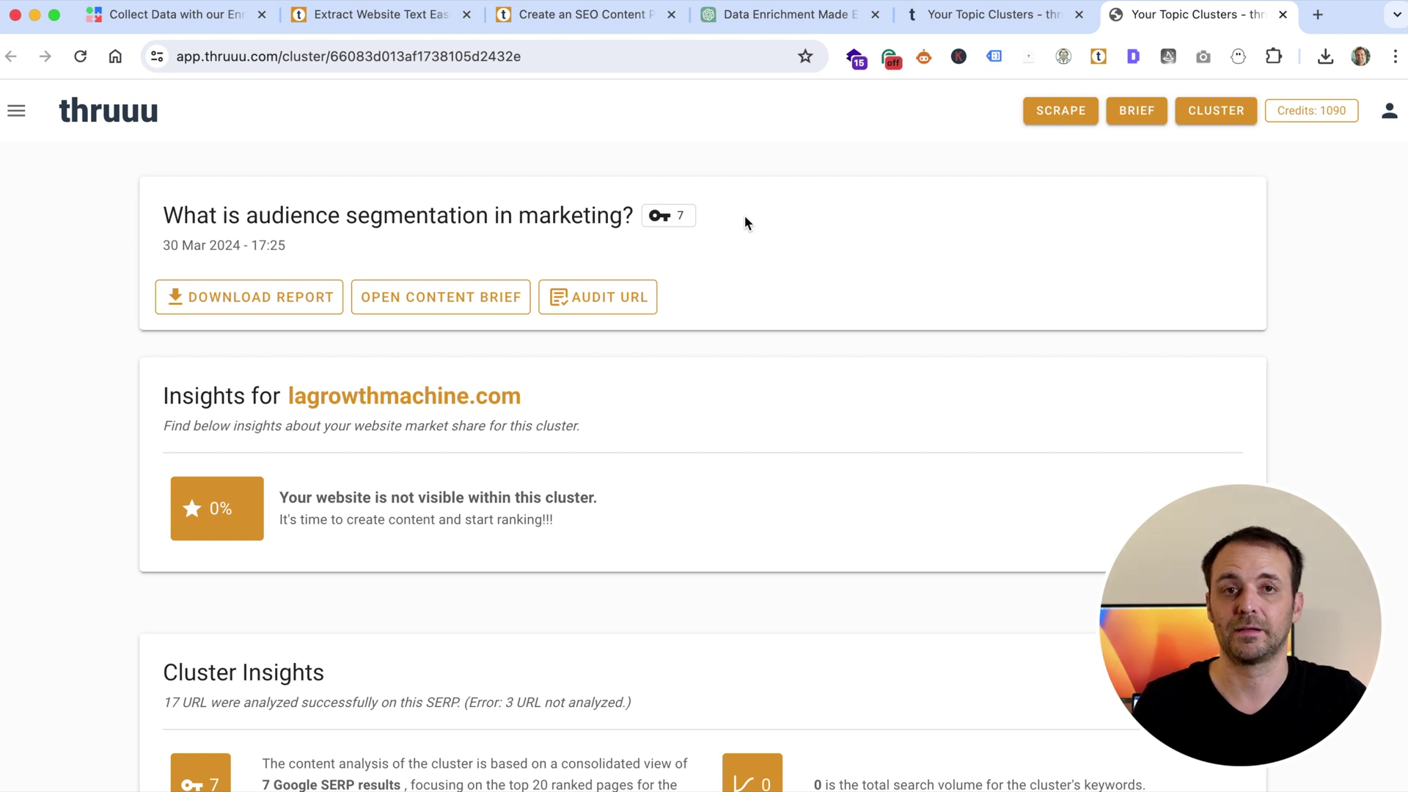
scroll(745, 216, down, 5)
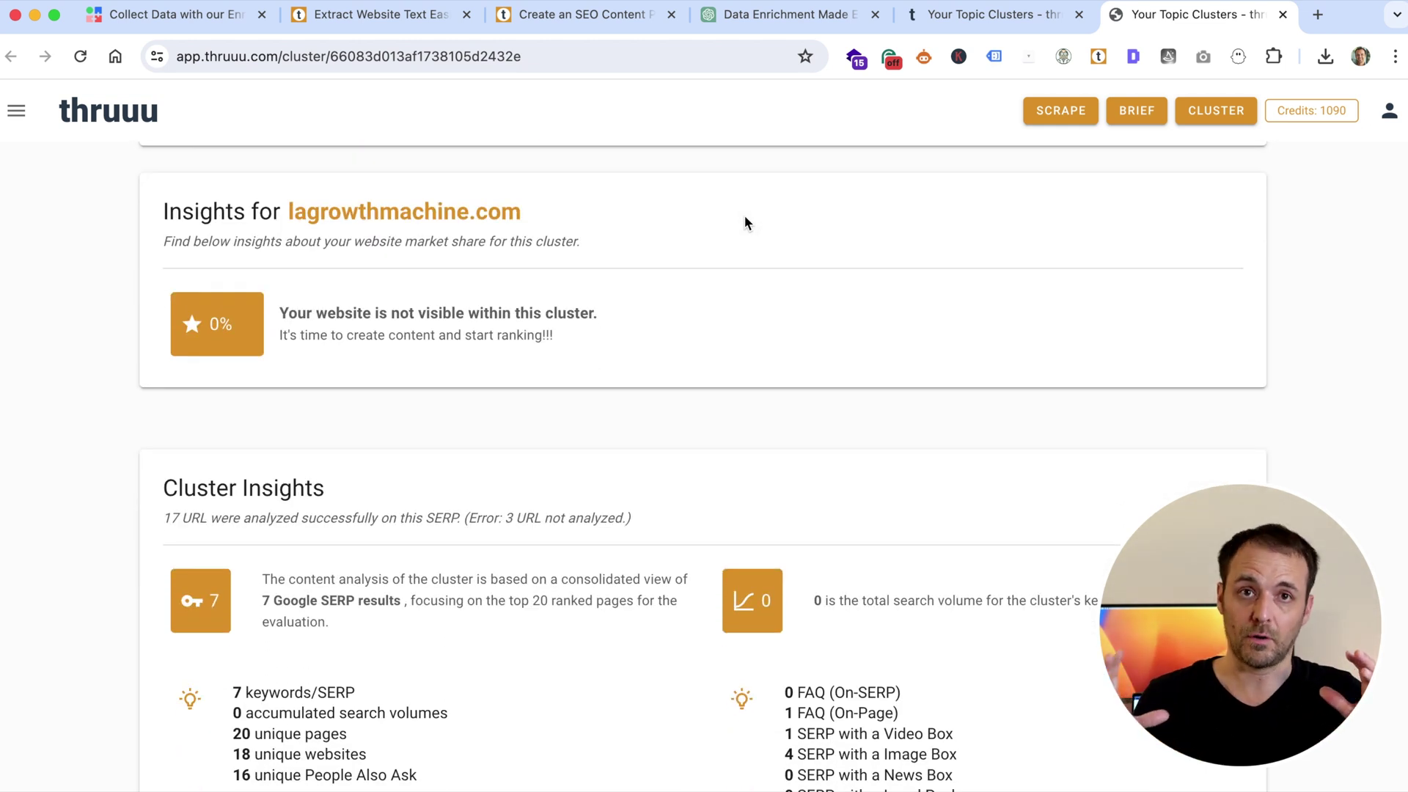
scroll(745, 220, down, 15)
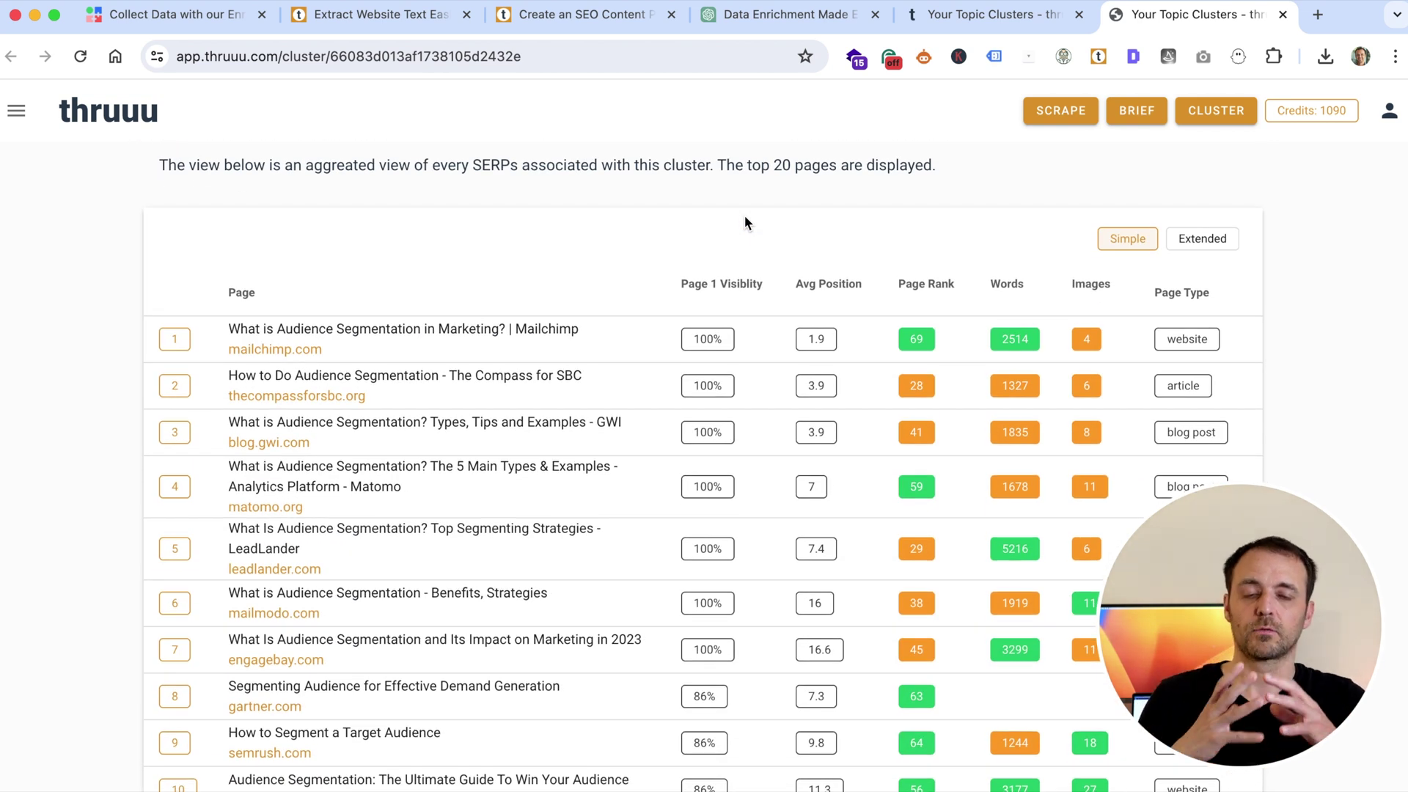
scroll(745, 222, down, 2)
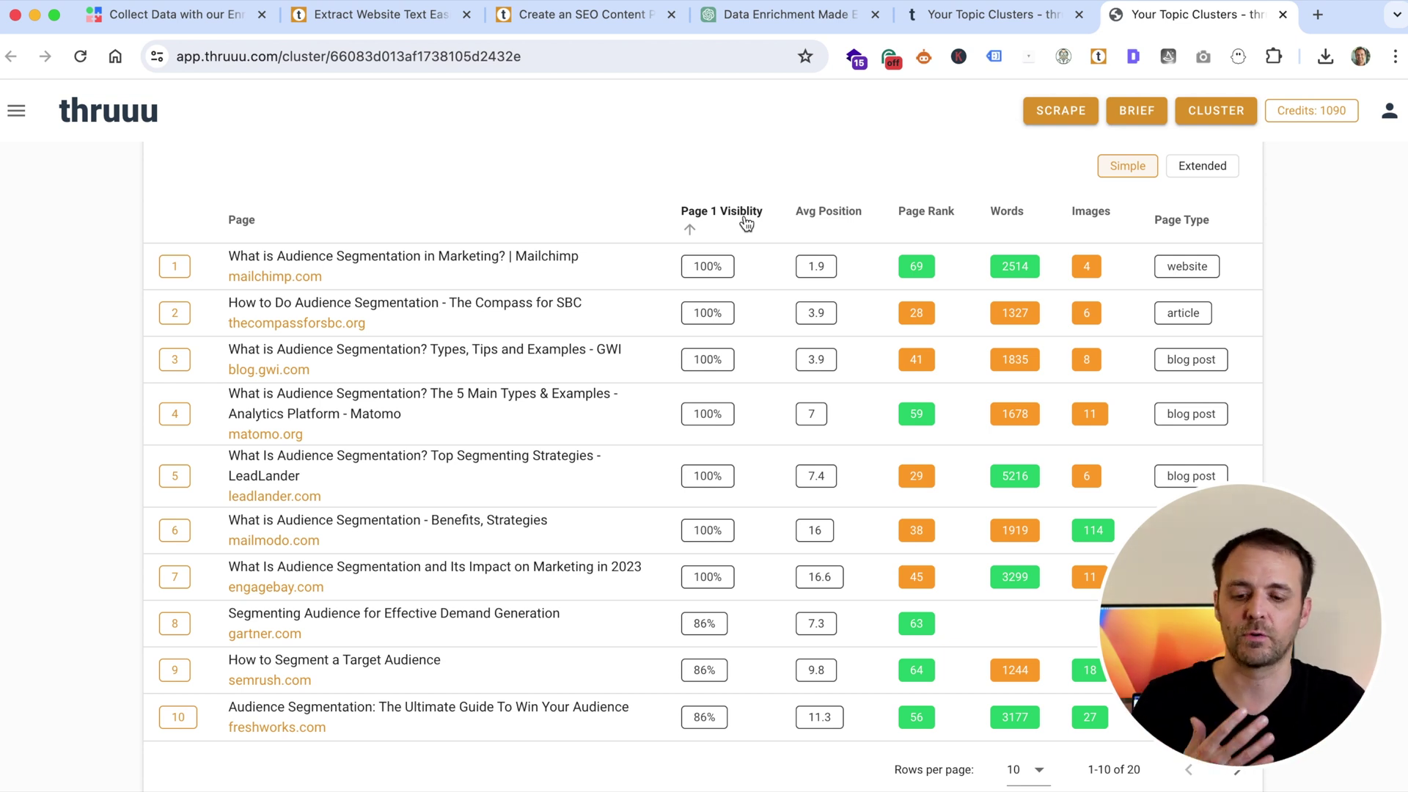
scroll(745, 223, up, 10)
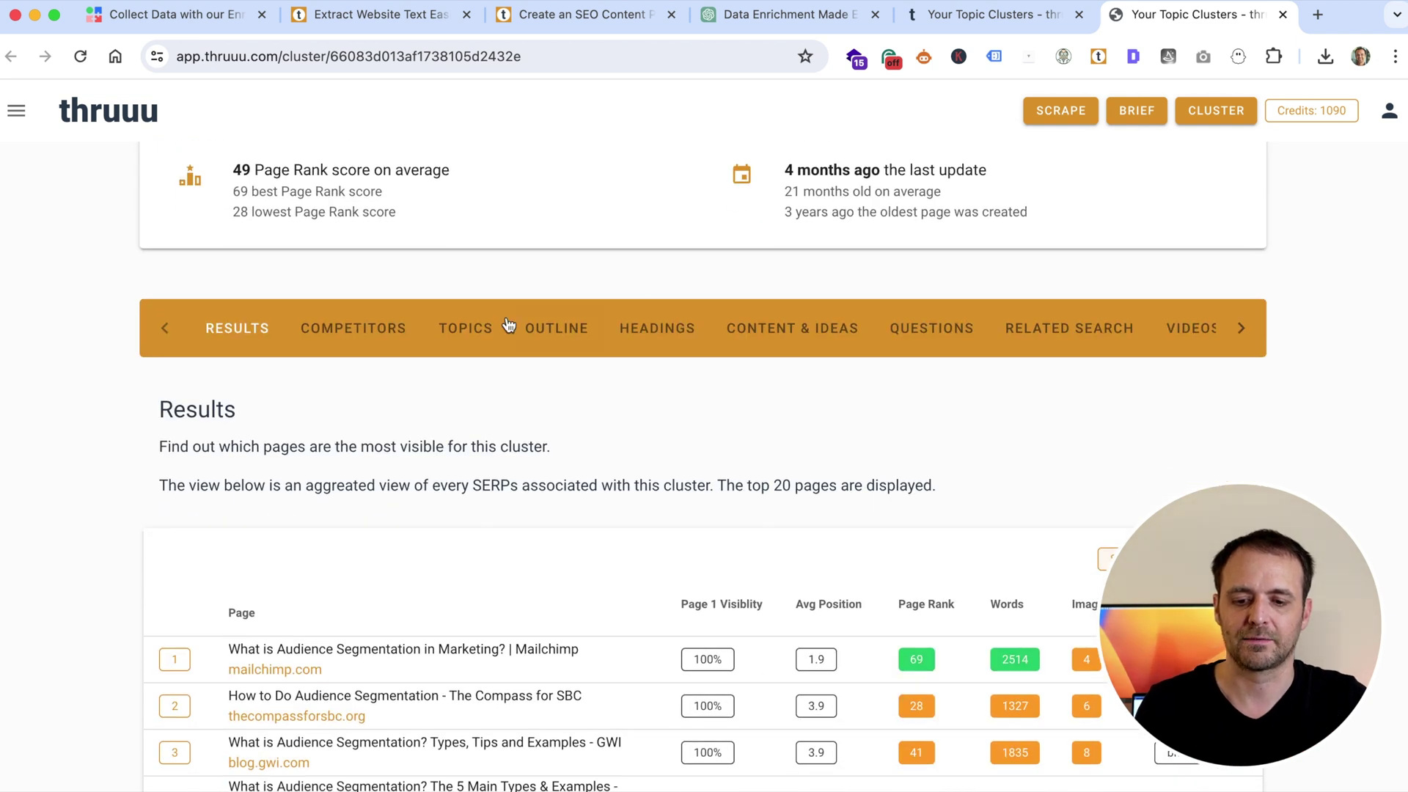
Step: View the cluster's top topics and check how competitor pages use the term "audience segmentation"
click(469, 331)
scroll(471, 338, down, 2)
scroll(471, 337, down, 1)
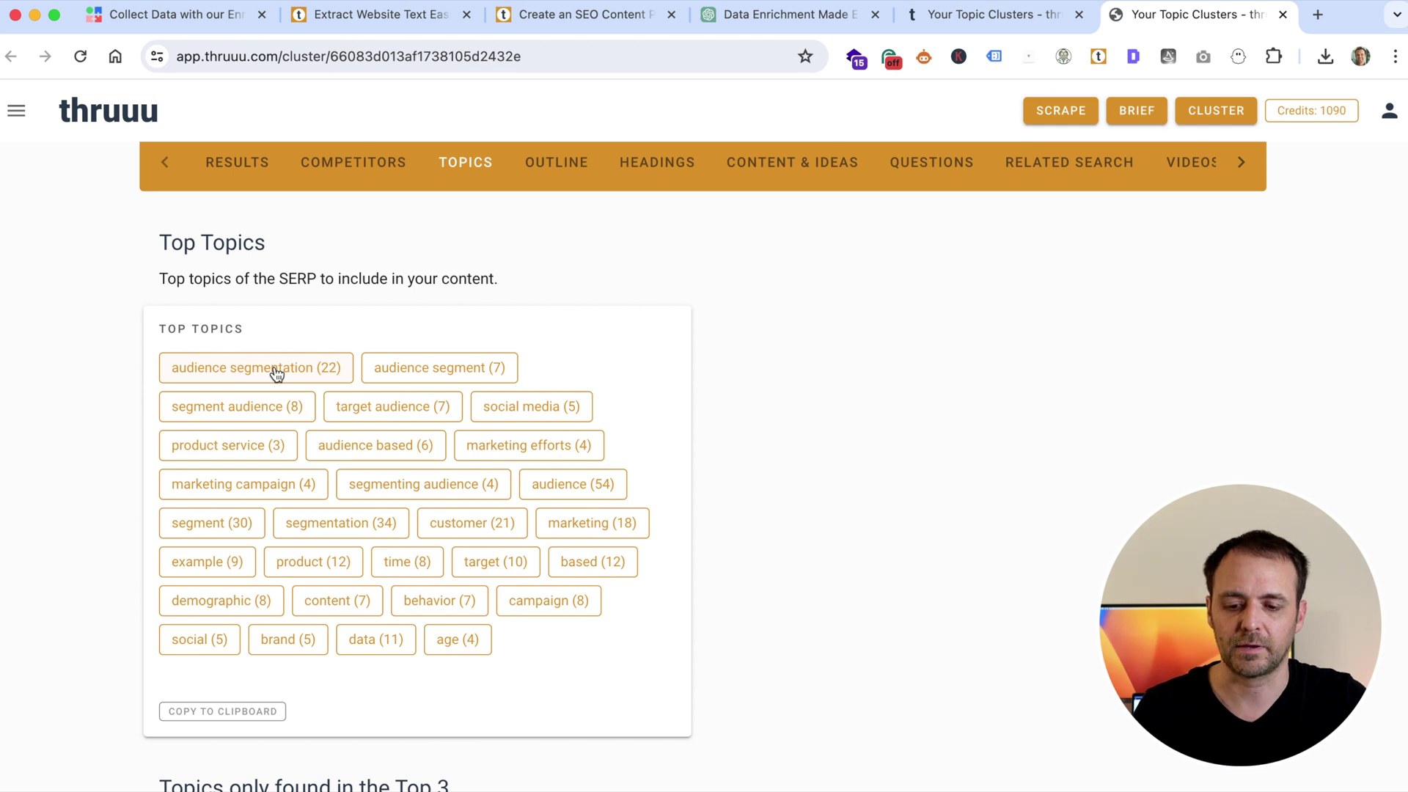
click(276, 372)
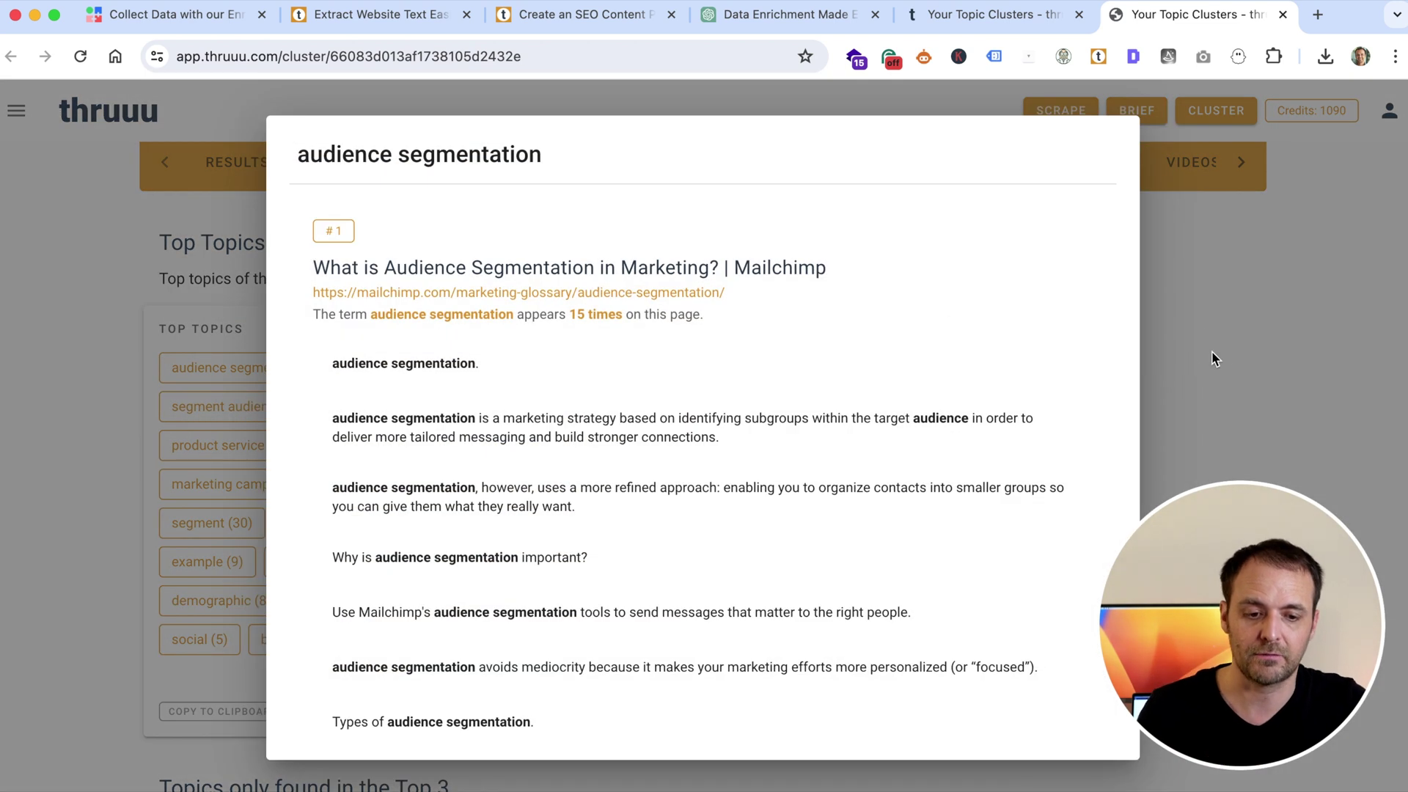
click(1214, 359)
Step: Check the competitors' outlines and the headings analysis, including the details of the heading "What is audience segmentation?"
click(552, 167)
scroll(544, 399, down, 2)
scroll(543, 399, up, 3)
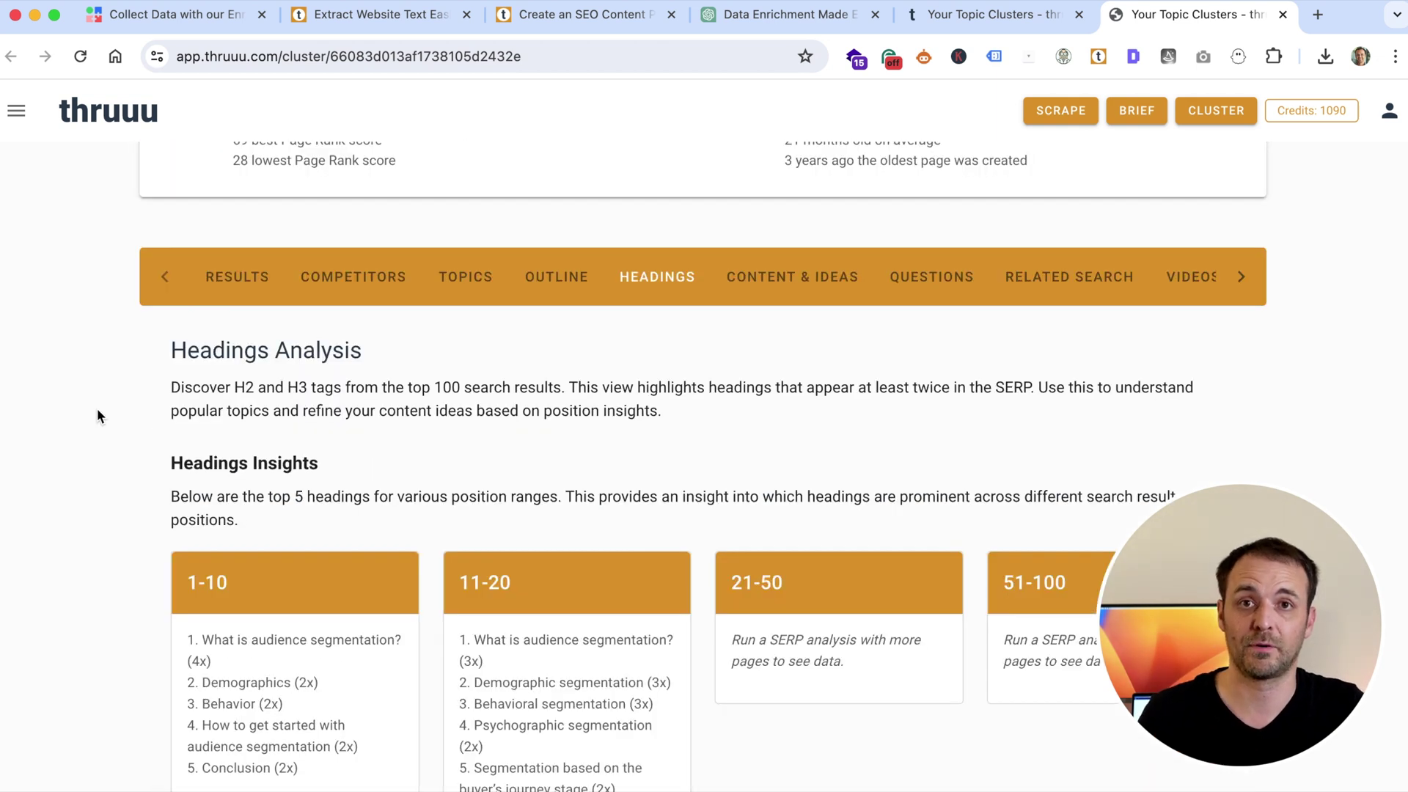
scroll(99, 415, down, 10)
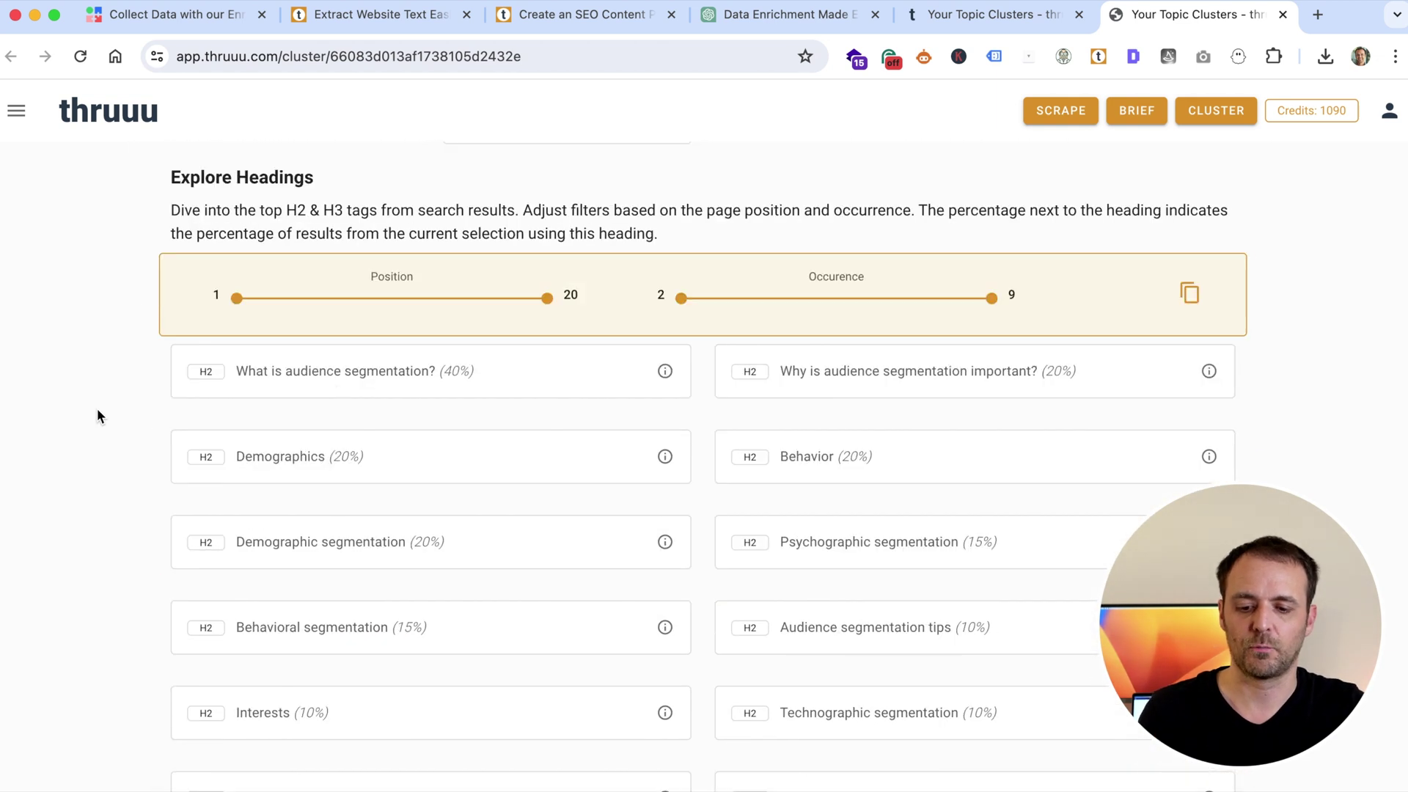
click(664, 370)
click(1055, 371)
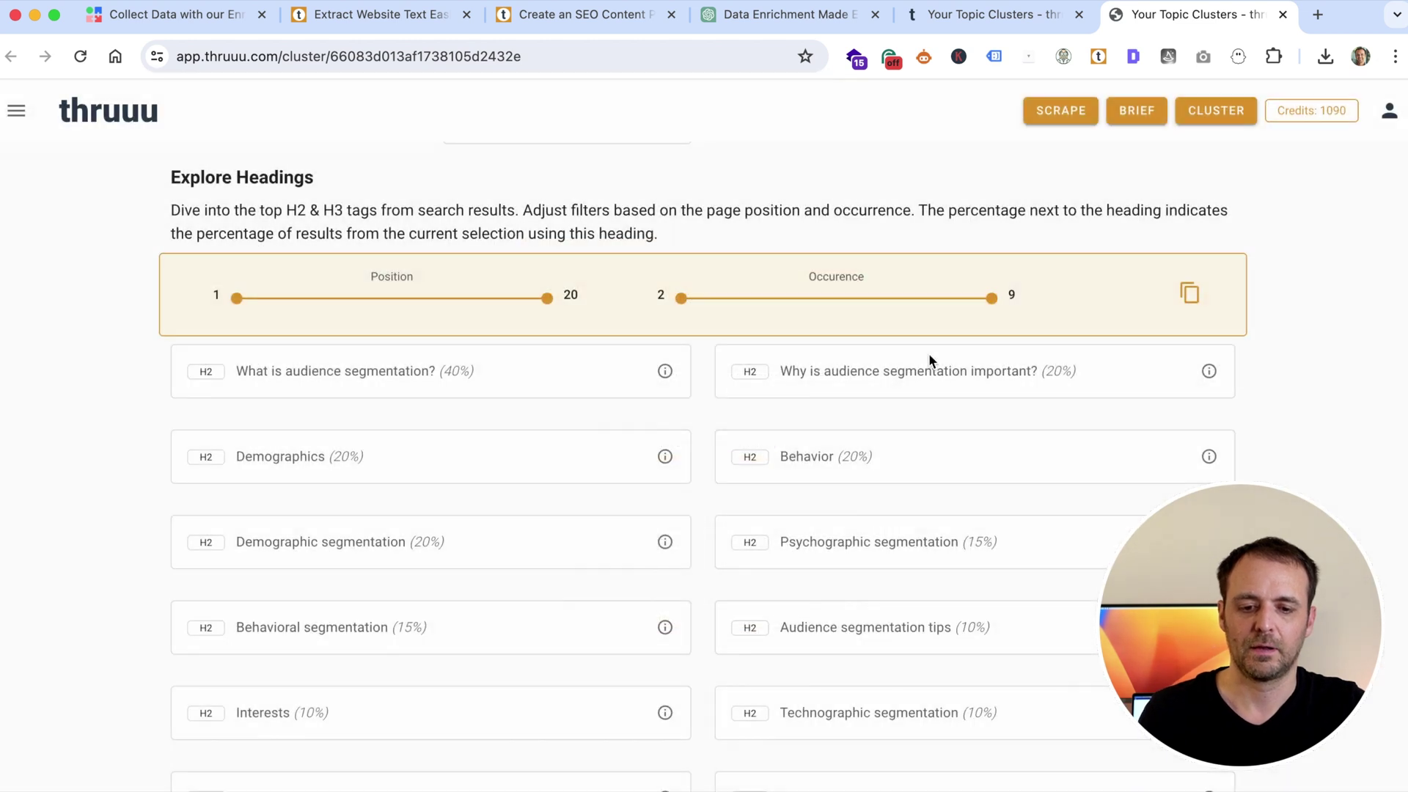
scroll(929, 354, up, 6)
scroll(927, 361, up, 2)
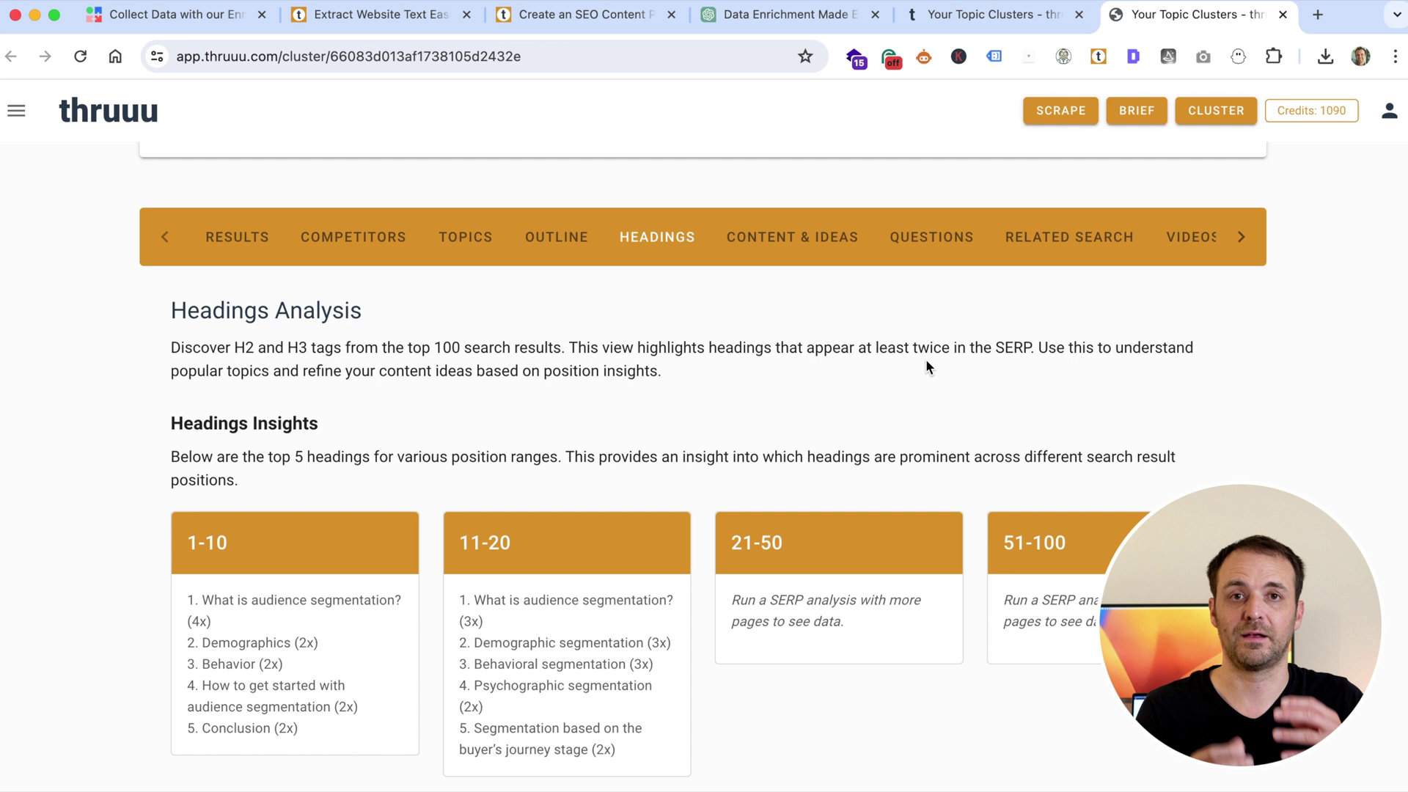
Step: Open the content brief for "What is audience segmentation in marketing?" and look through its sections down to Article Summary
scroll(927, 362, up, 2)
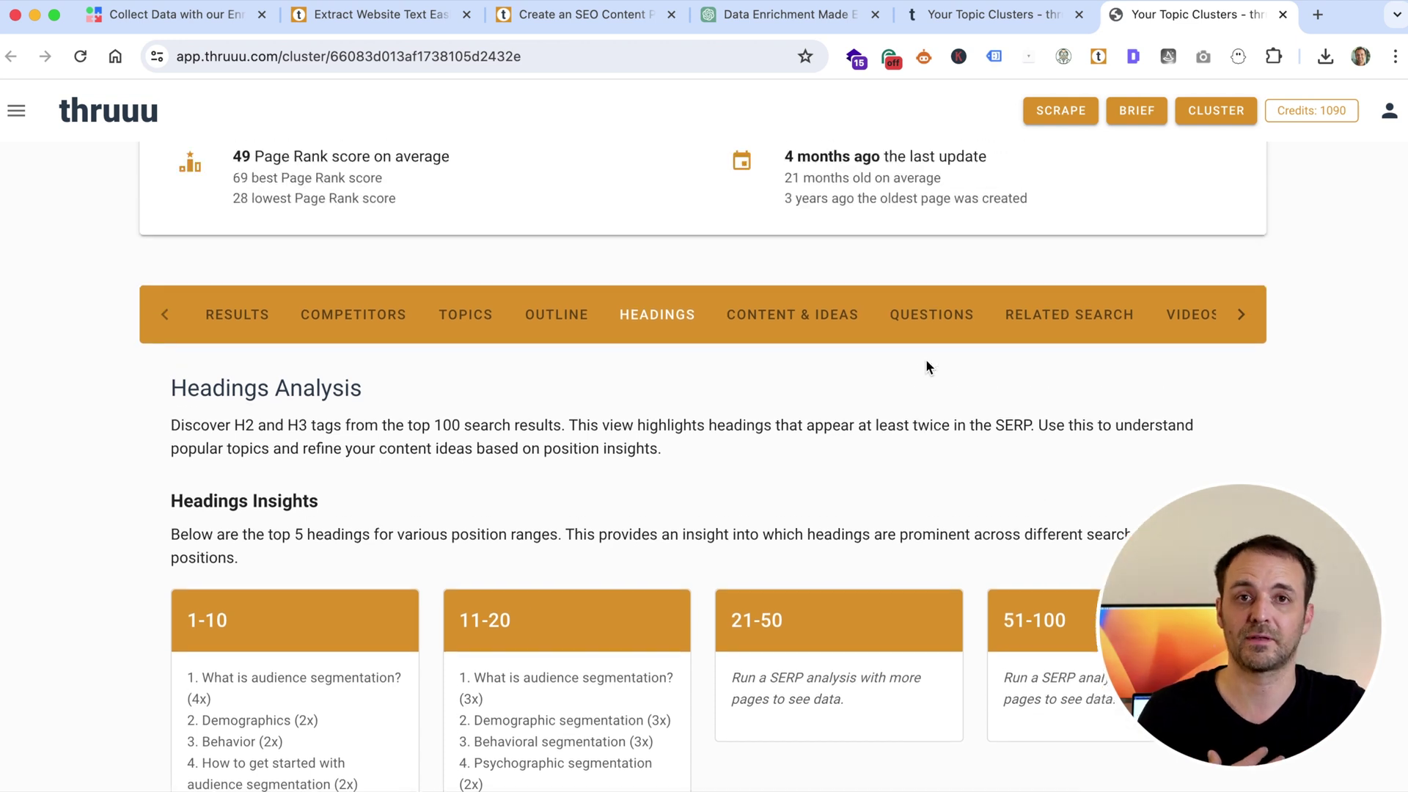
scroll(926, 361, up, 15)
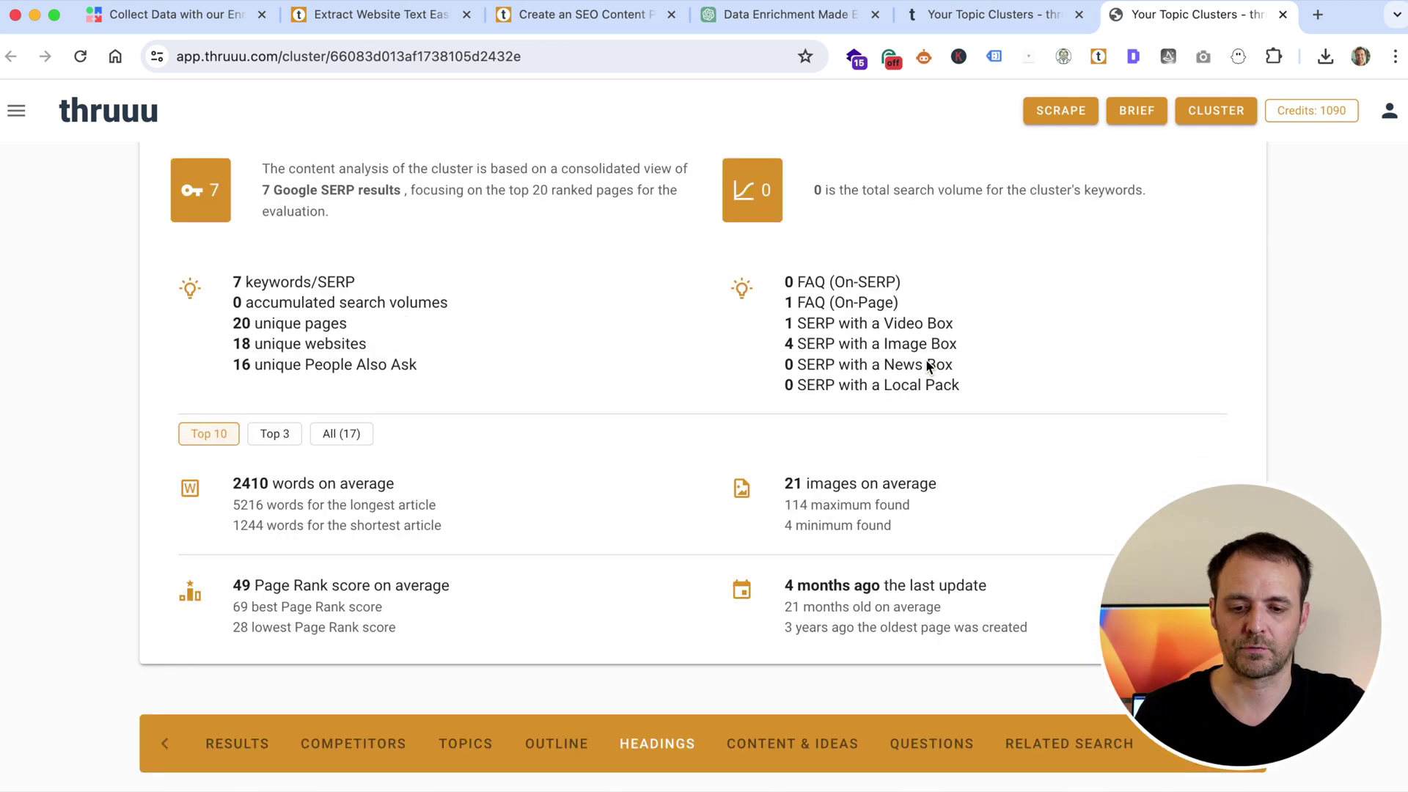
scroll(925, 359, up, 7)
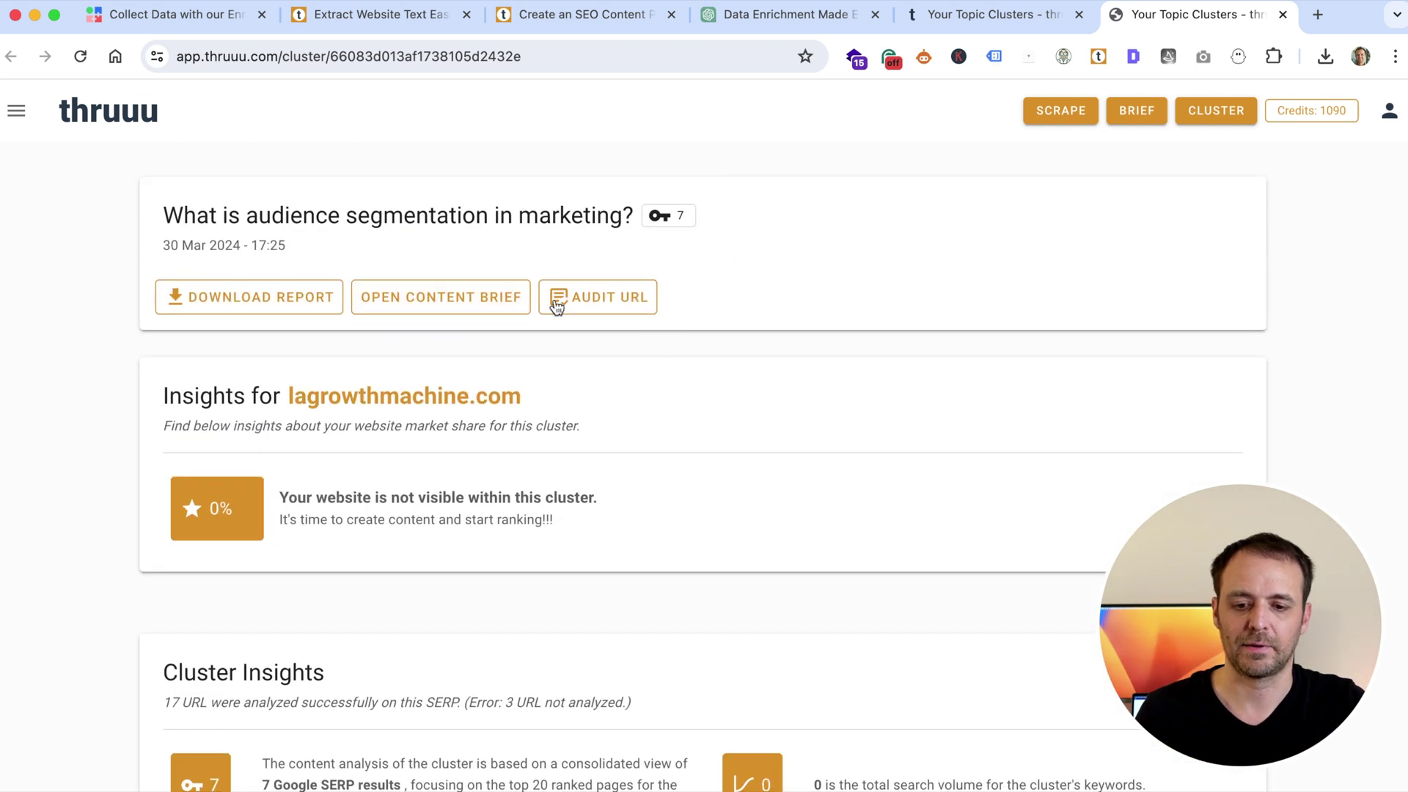
click(453, 300)
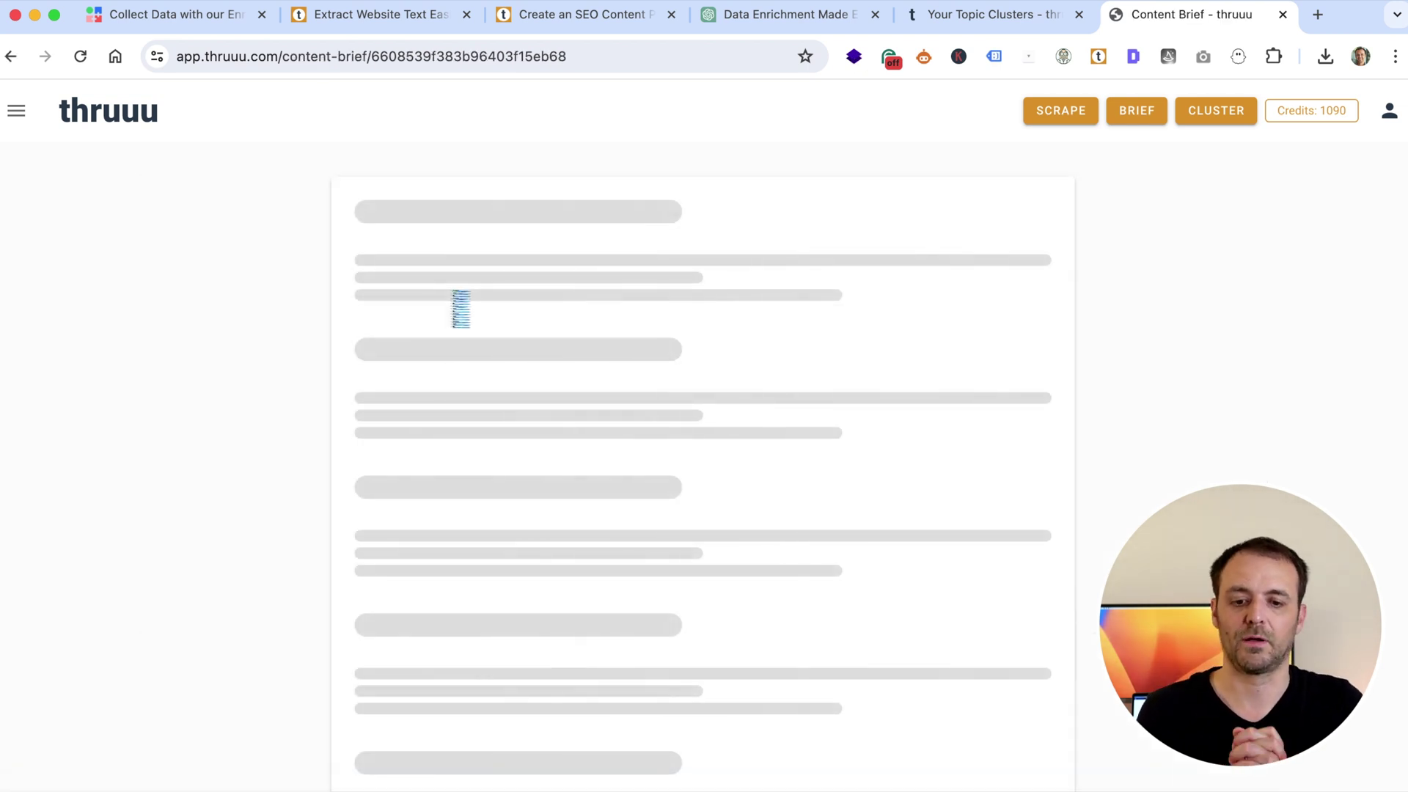
scroll(452, 293, down, 20)
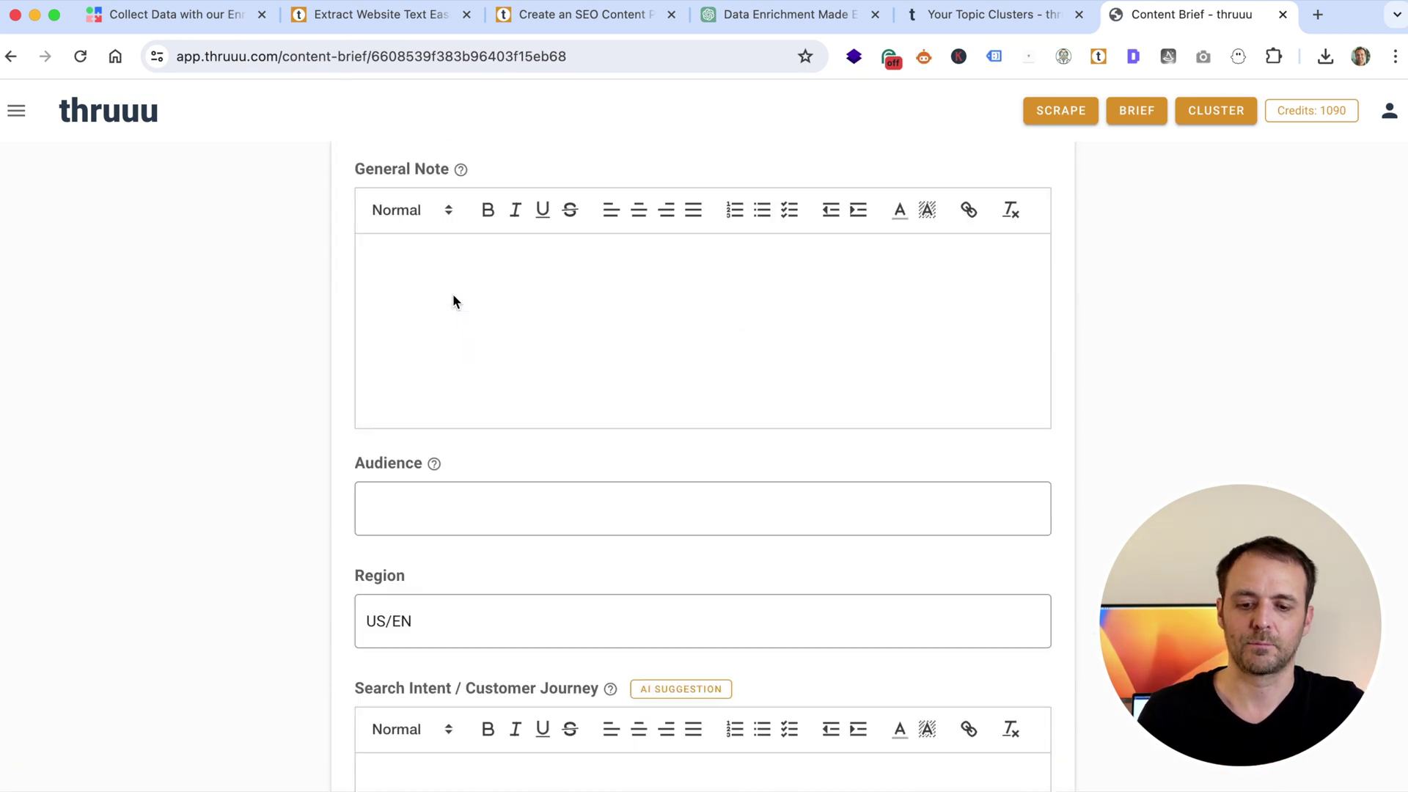
scroll(453, 294, down, 20)
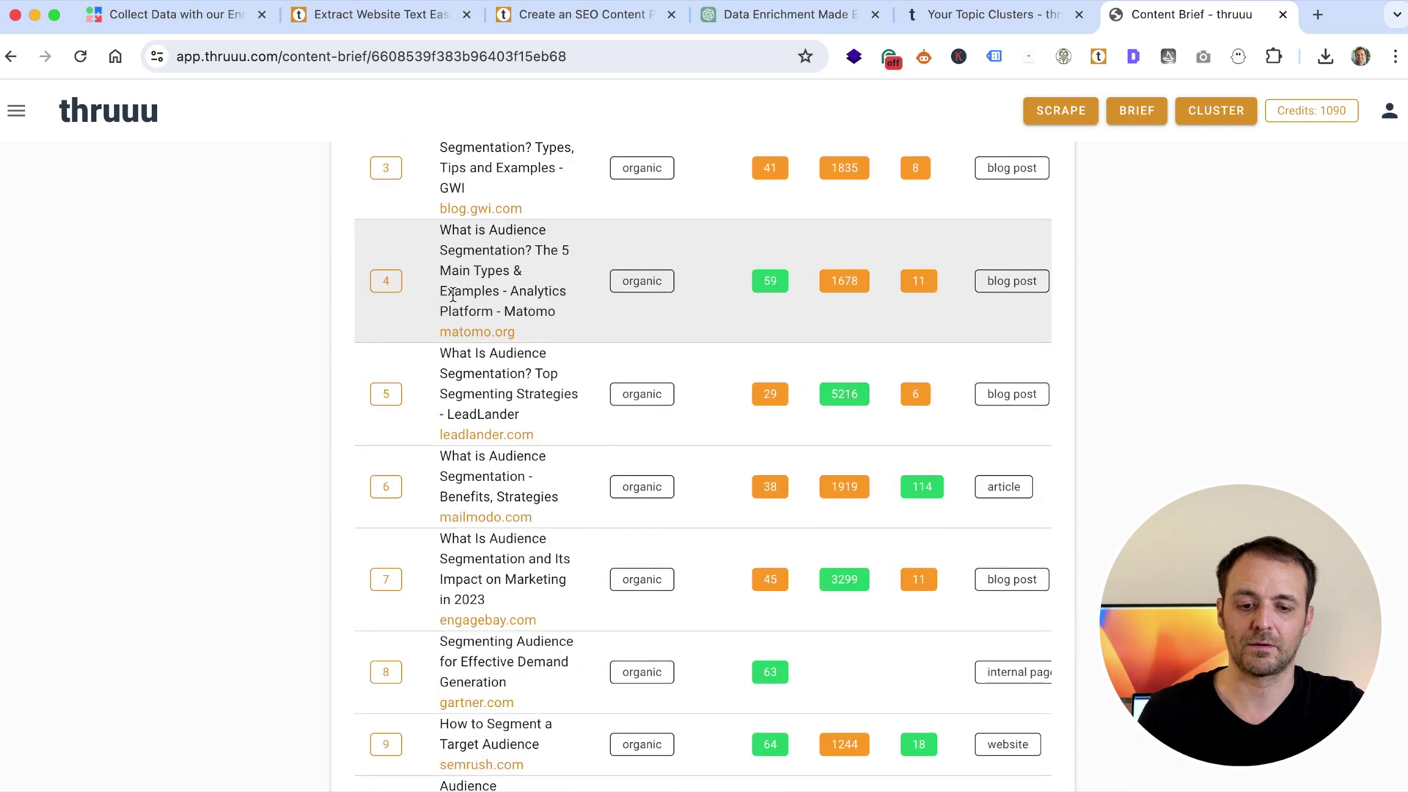
scroll(453, 297, down, 20)
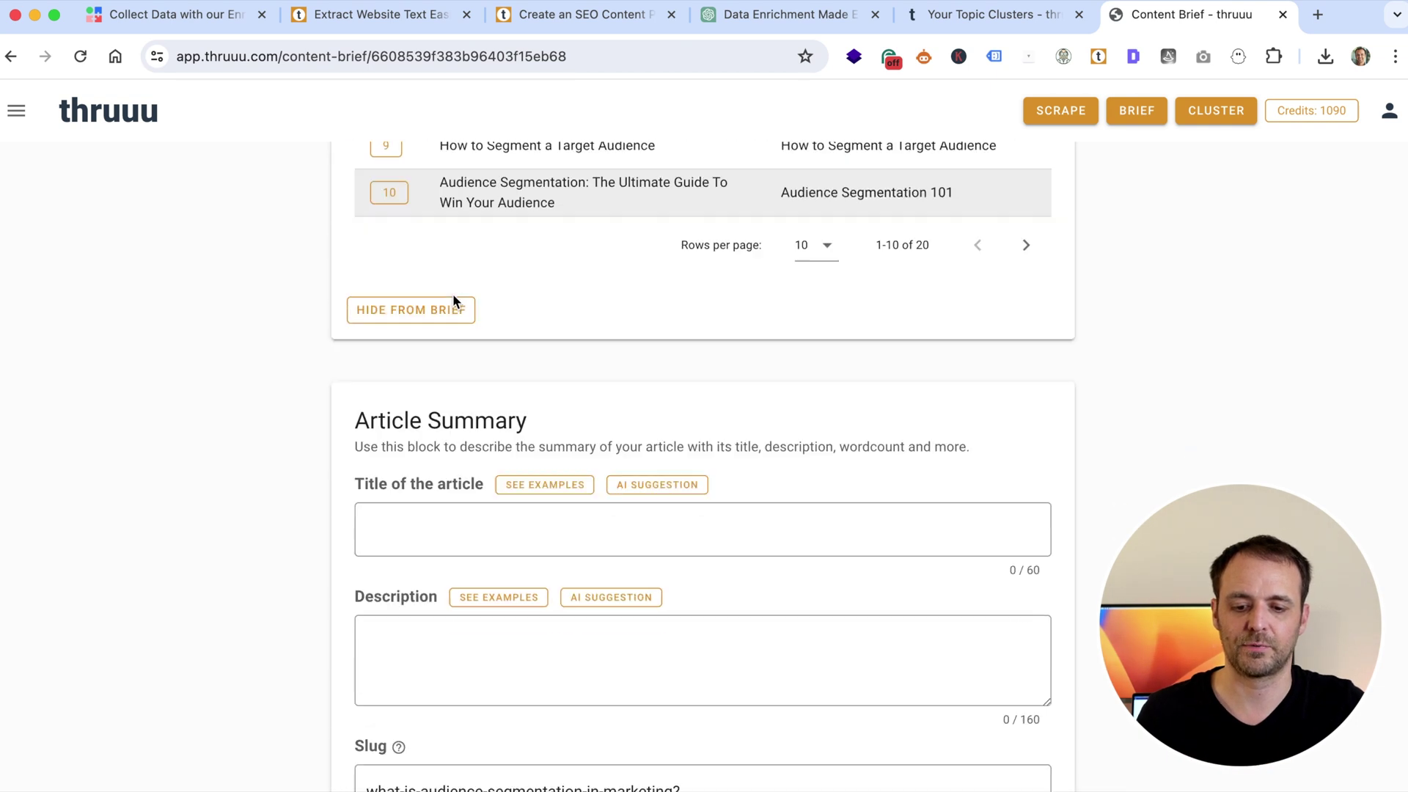
Step: Generate an outline from competitor headings with the Default template and replace the brief's existing outline with it
scroll(453, 294, down, 5)
click(433, 325)
click(454, 435)
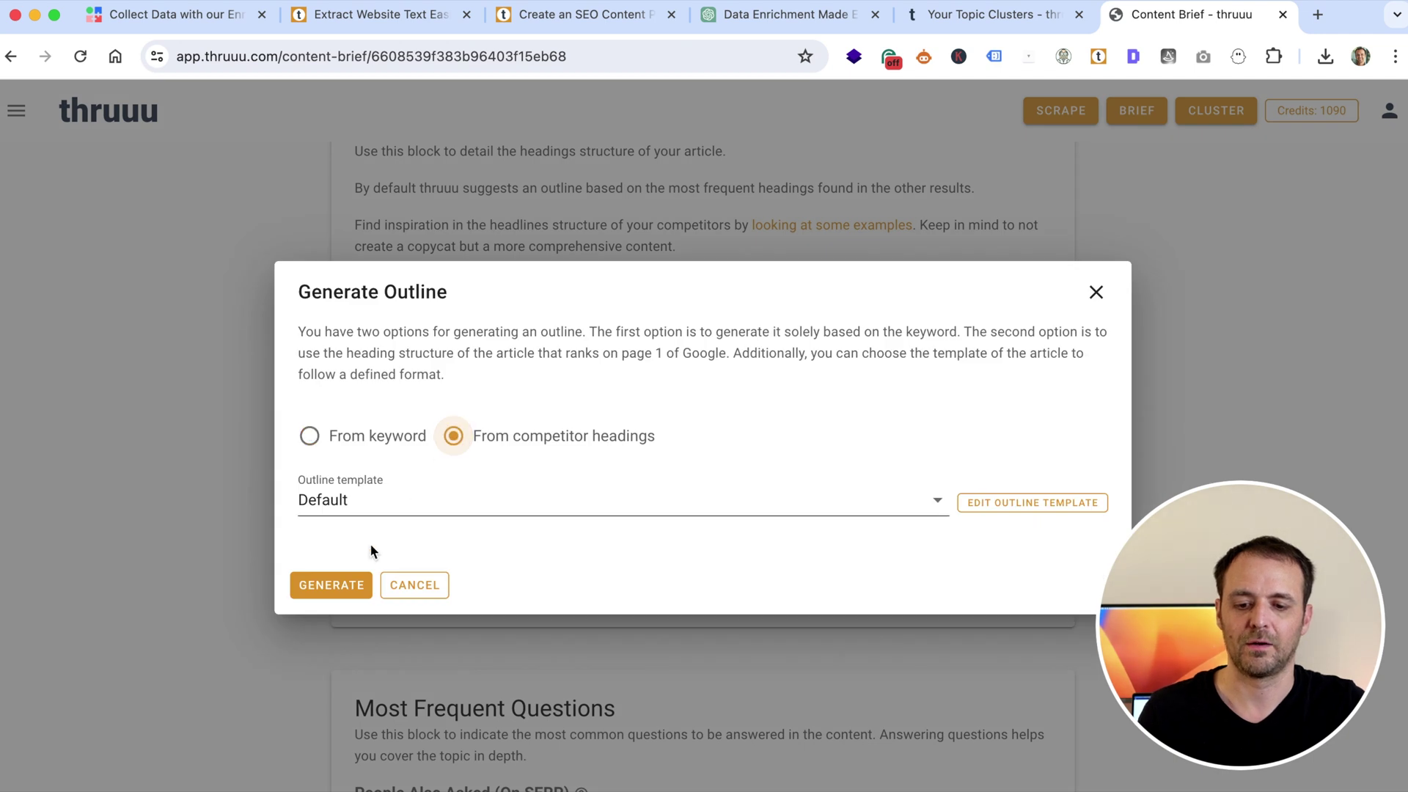
click(332, 585)
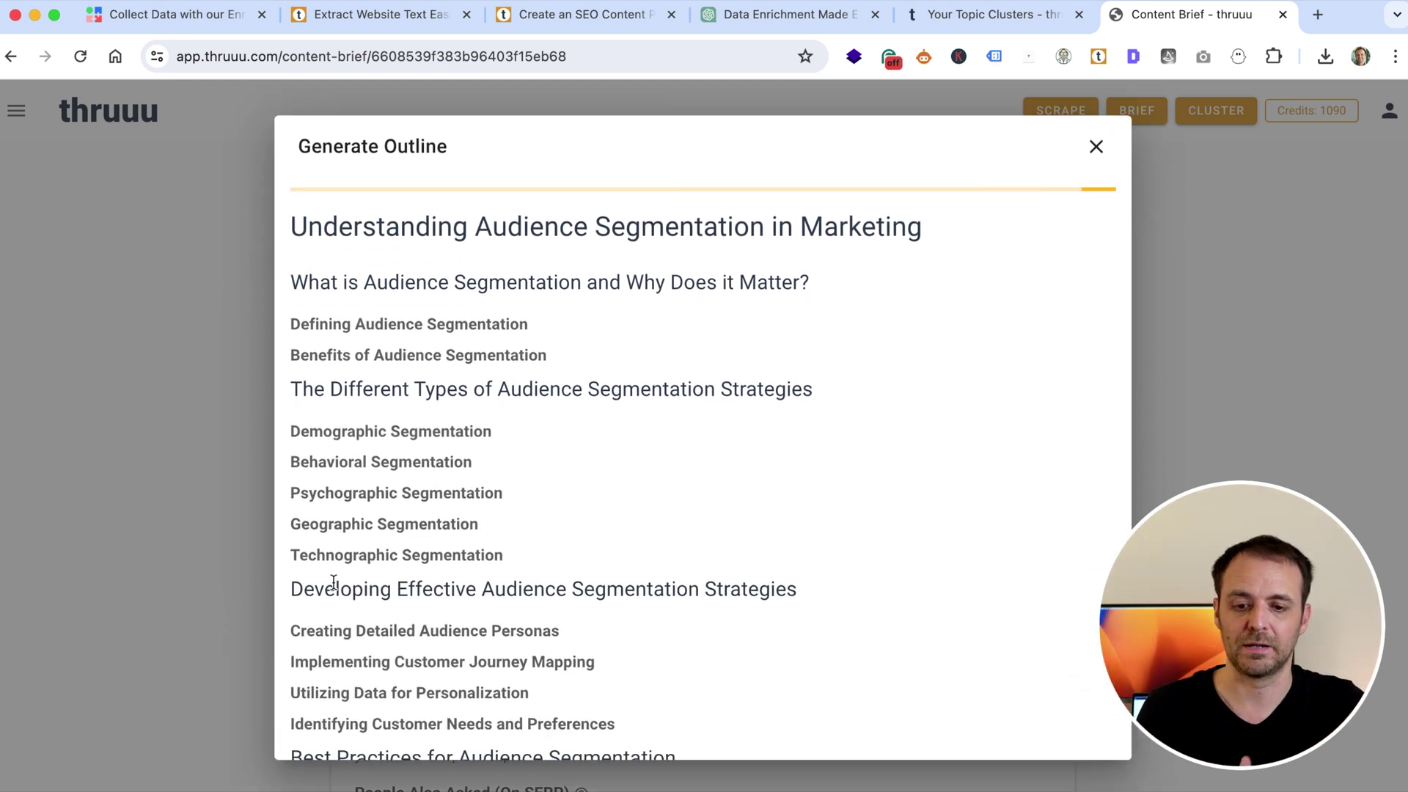
scroll(563, 516, down, 5)
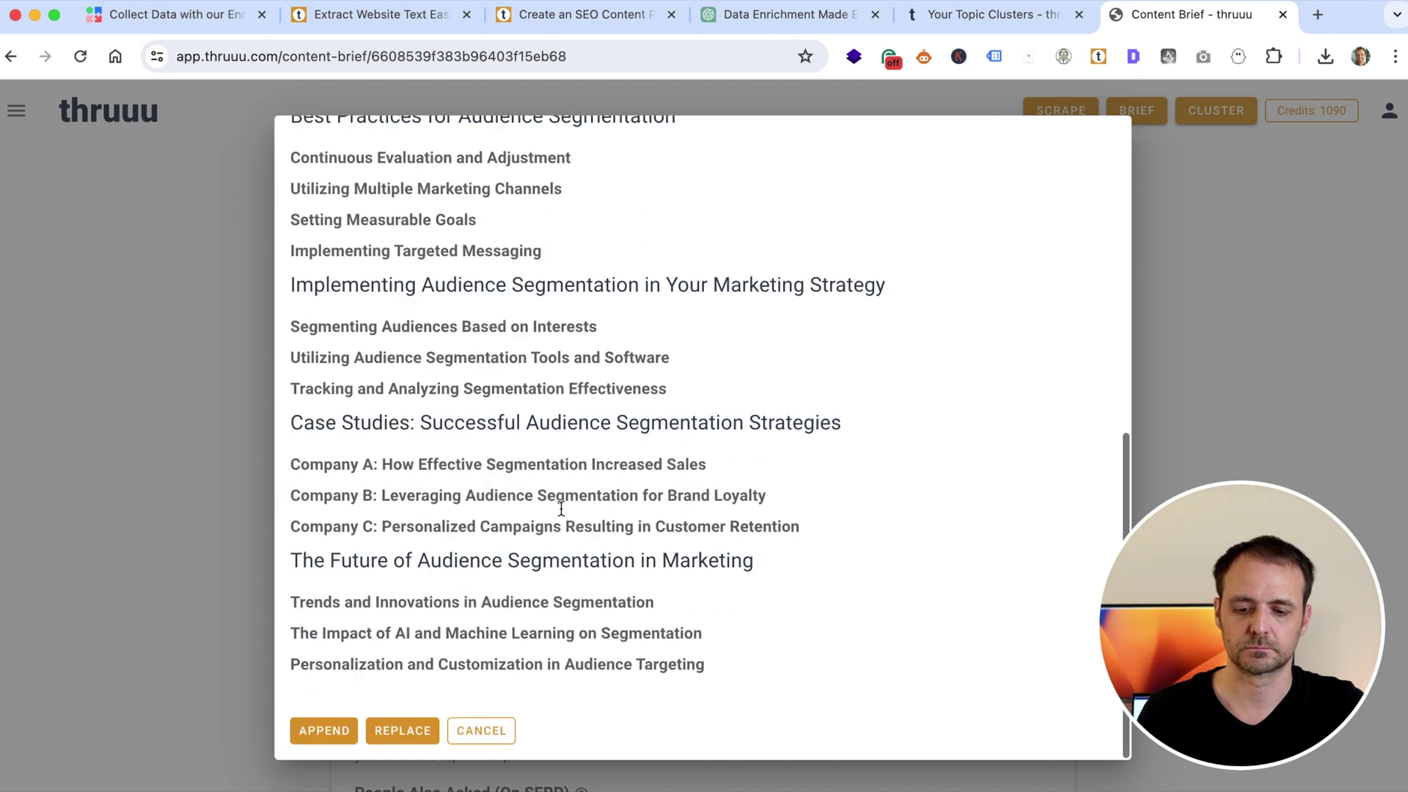
click(385, 734)
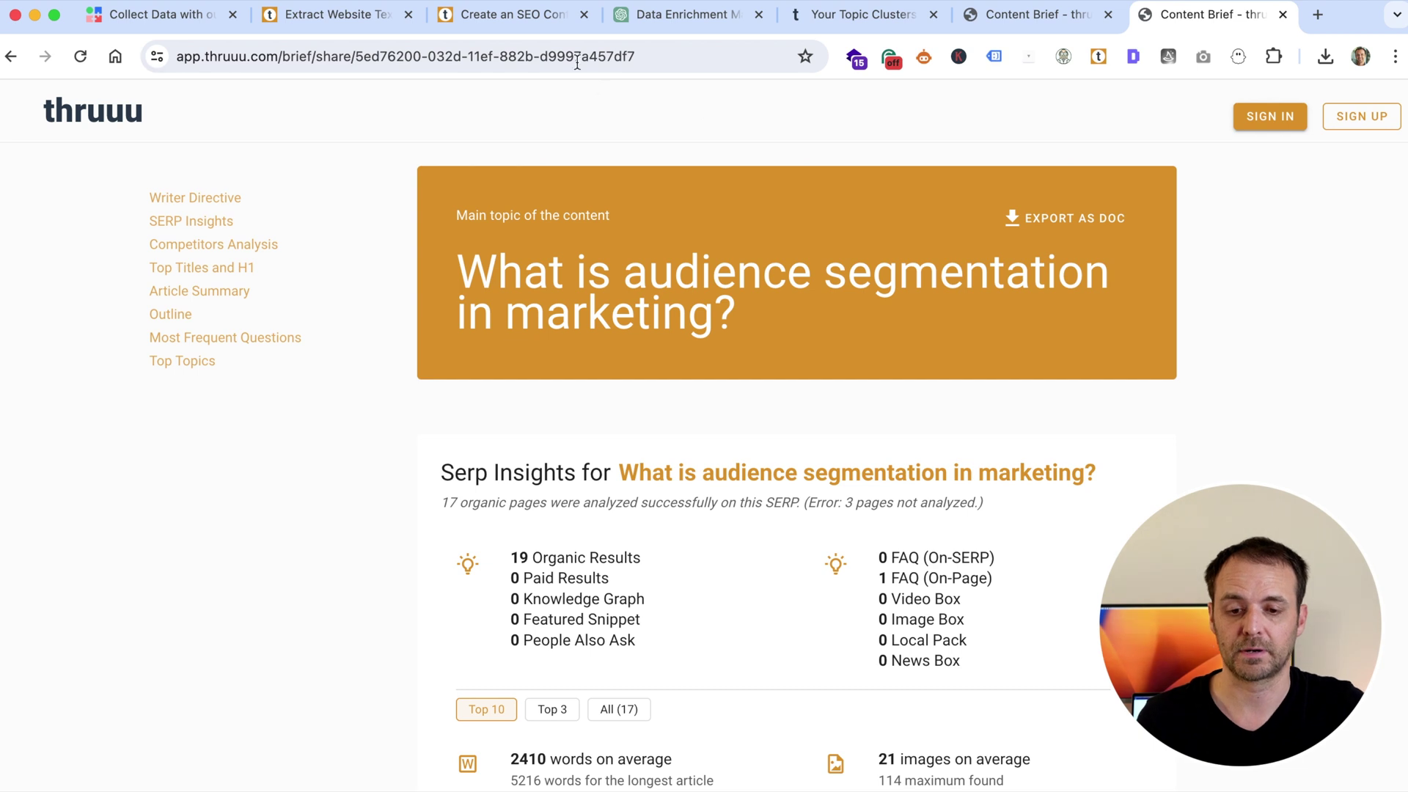
Step: Check the shared content brief's link and look through its SERP insights
drag(682, 56, 574, 56)
click(582, 151)
scroll(714, 230, down, 15)
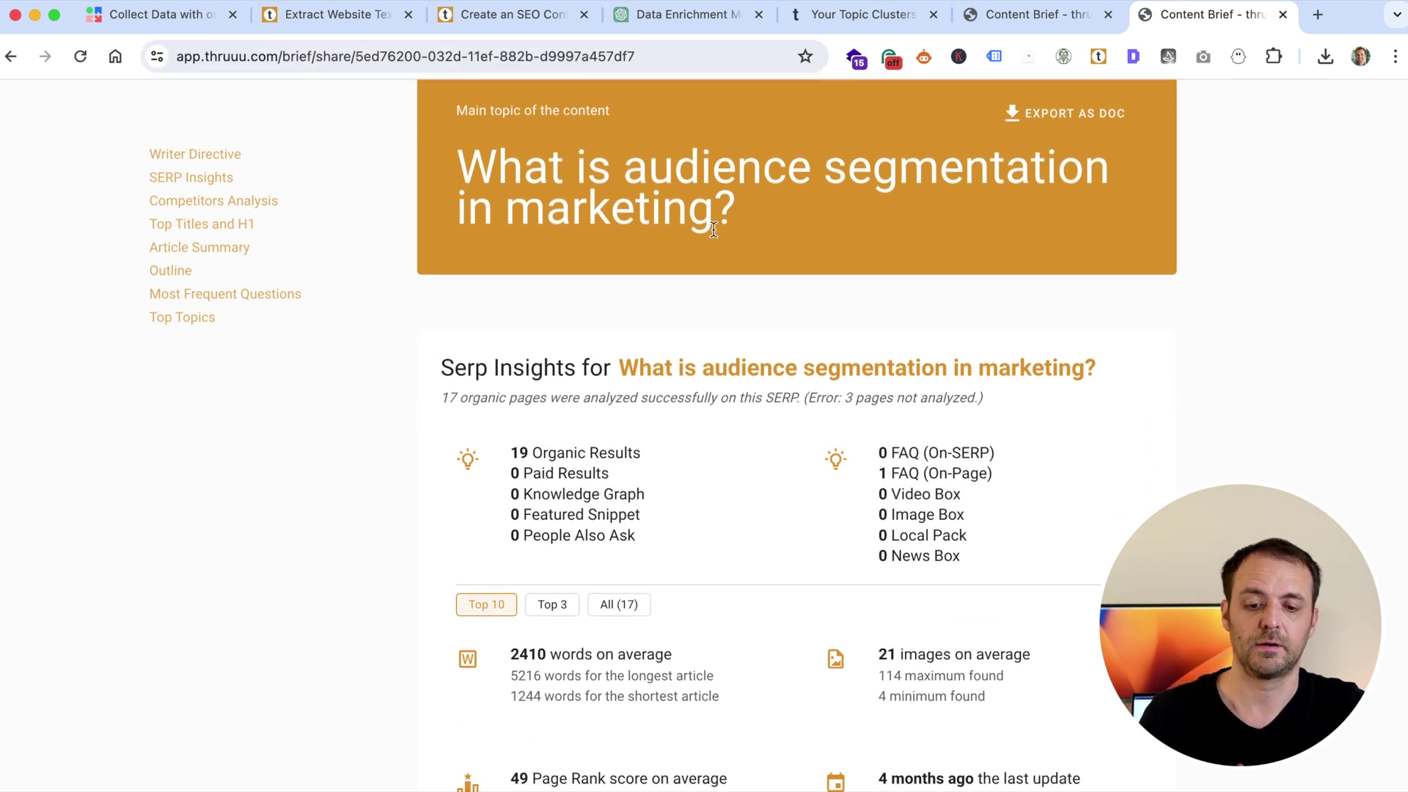
Step: Look through the shared brief's competitors analysis and article summary, and read its outline on audience segmentation in marketing
scroll(715, 236, down, 10)
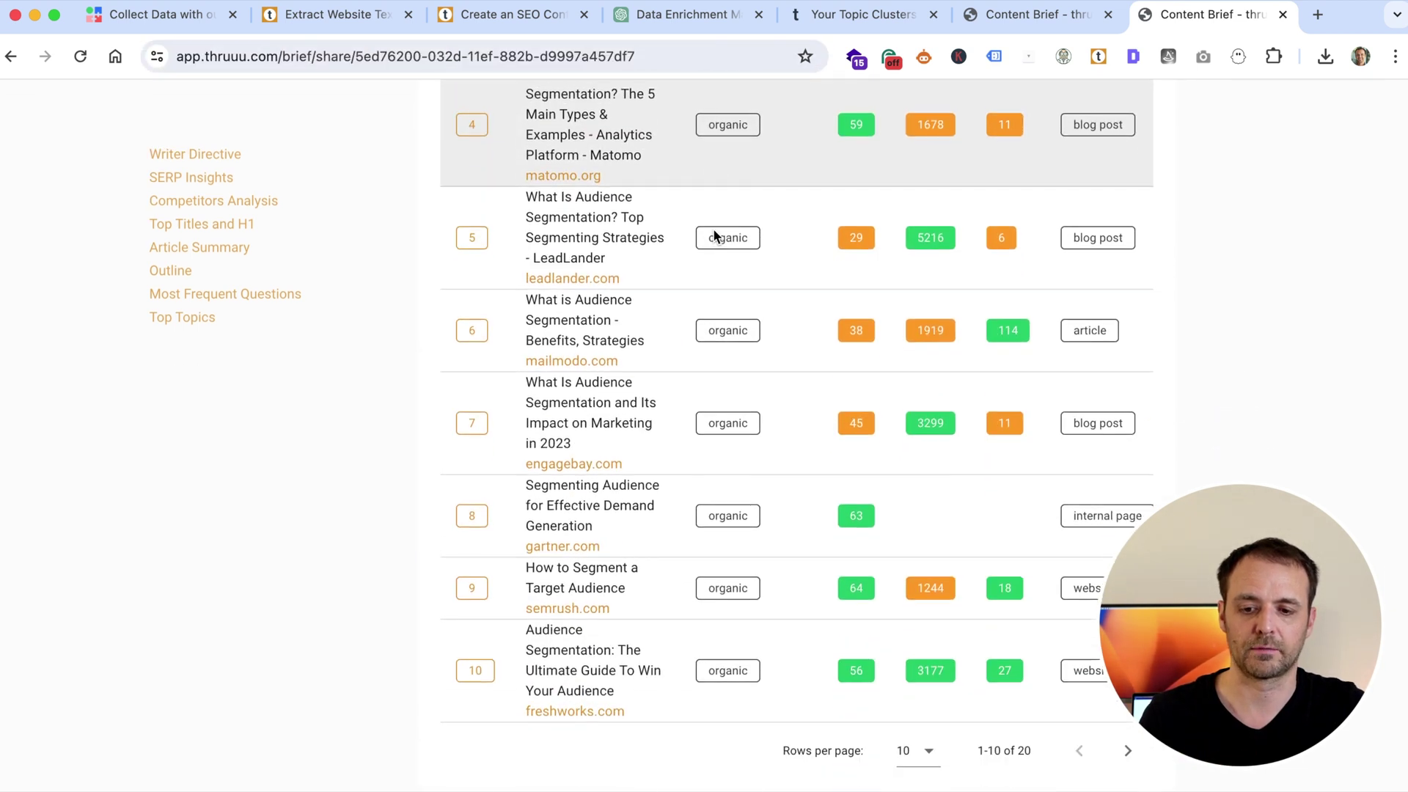
scroll(715, 231, down, 15)
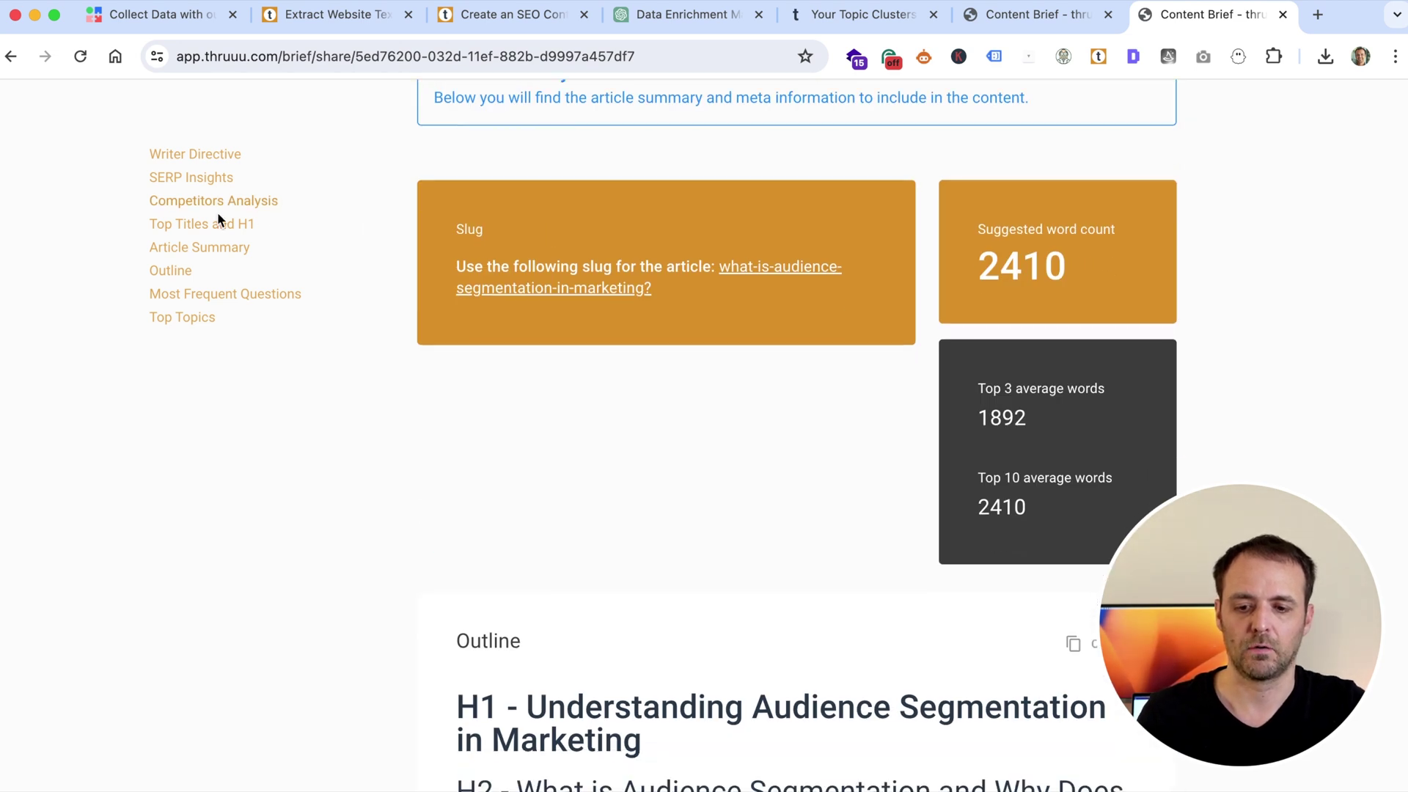
click(181, 271)
scroll(964, 261, down, 15)
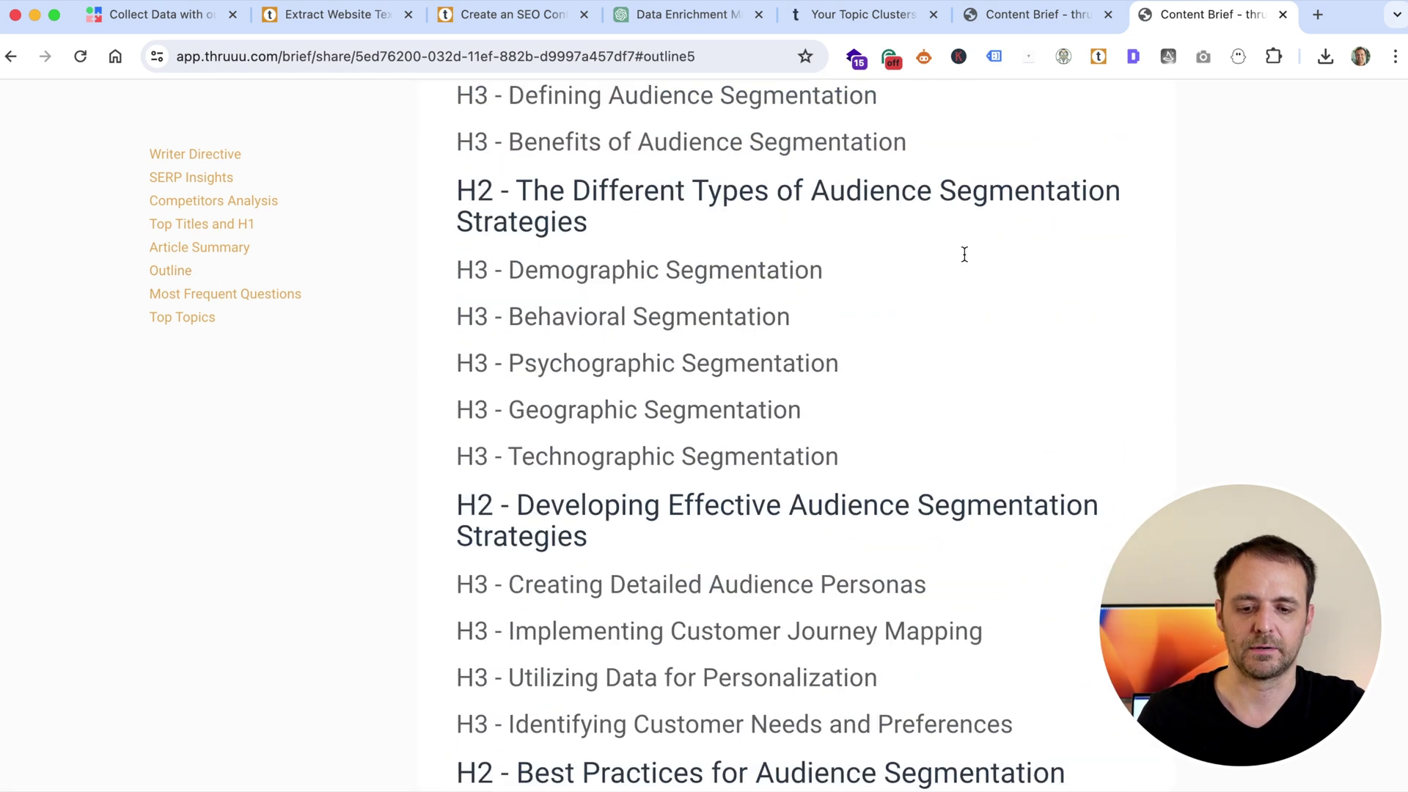
Step: Return to the topic clusters page and review the list of topics with their categories
key(ctrl+shift+Tab)
key(ctrl+shift+Tab)
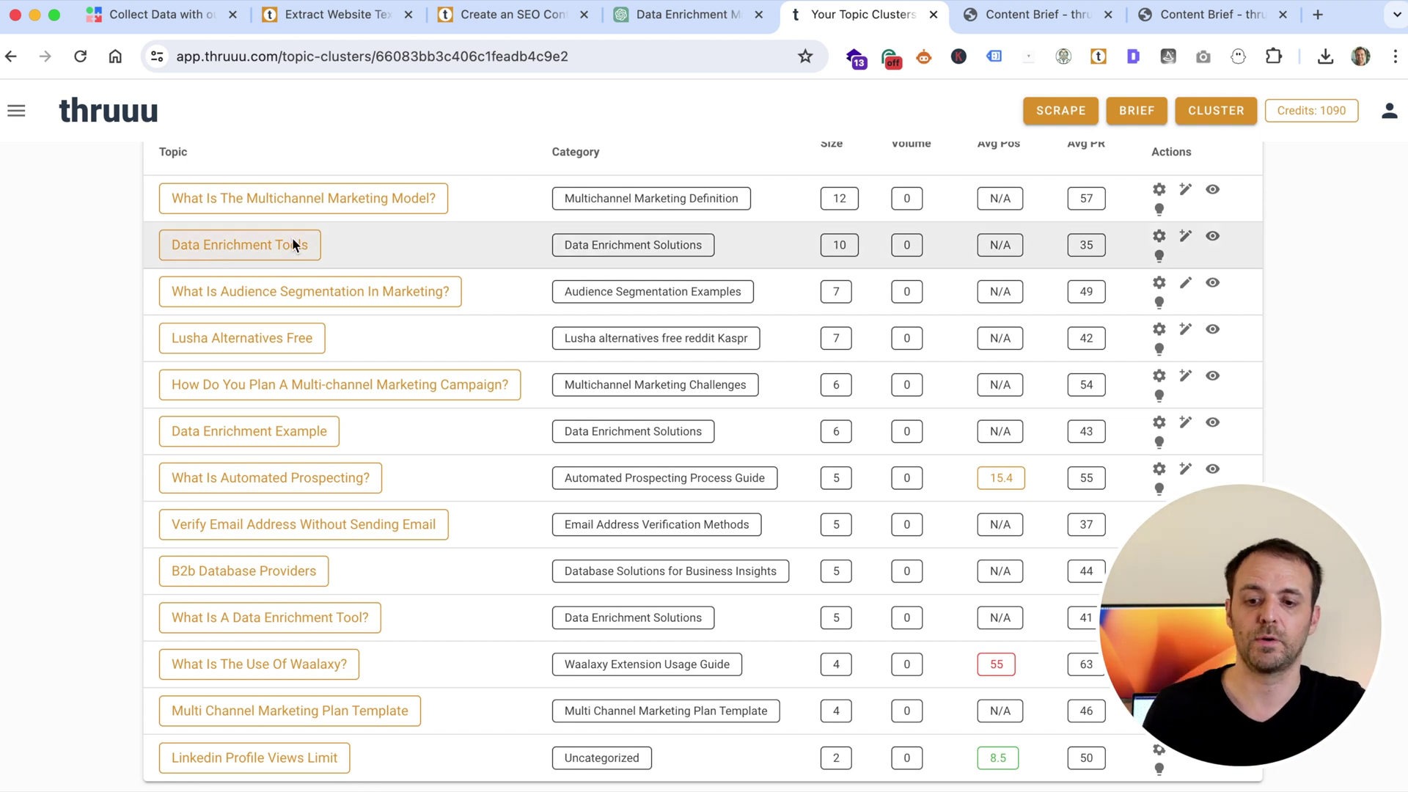
scroll(292, 242, up, 1)
scroll(292, 236, down, 2)
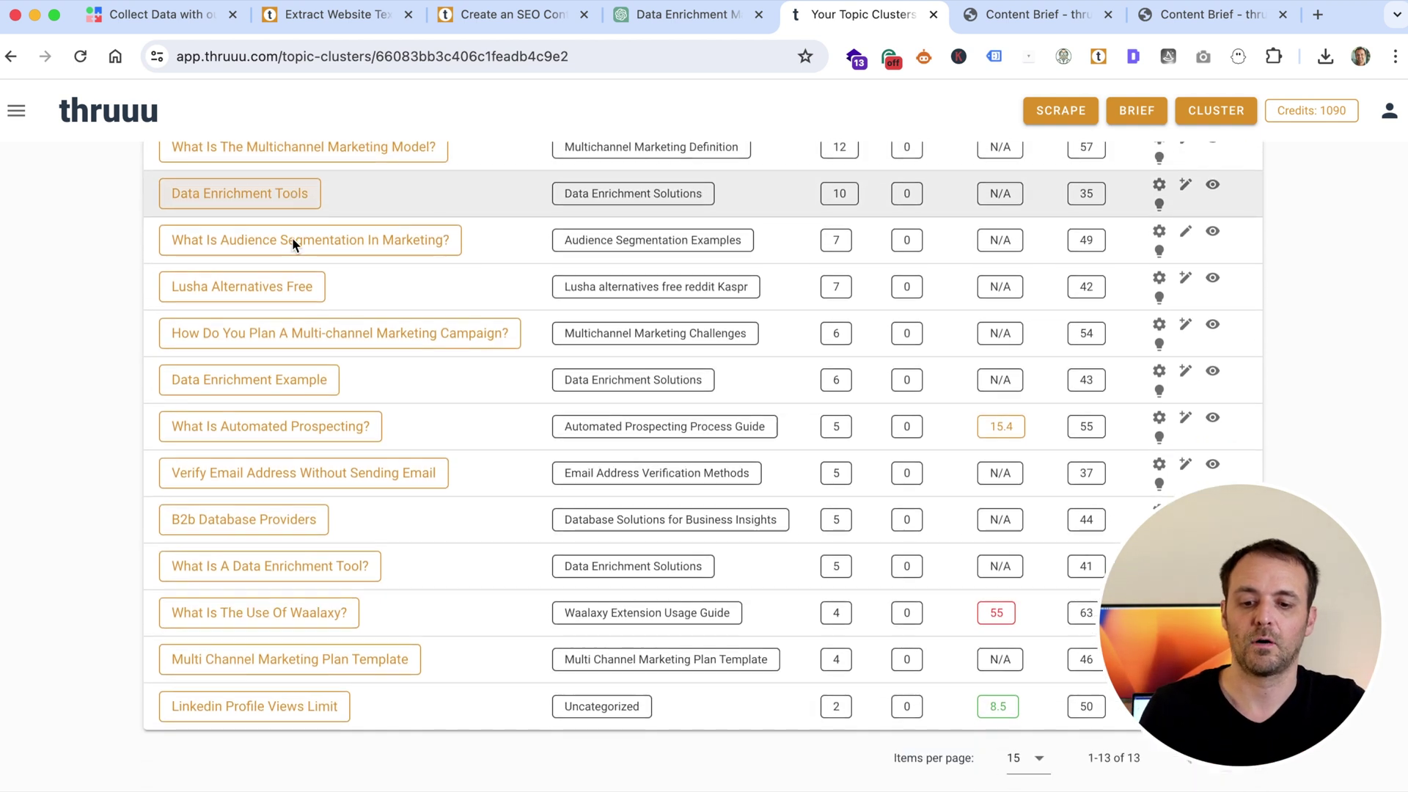
scroll(292, 239, up, 2)
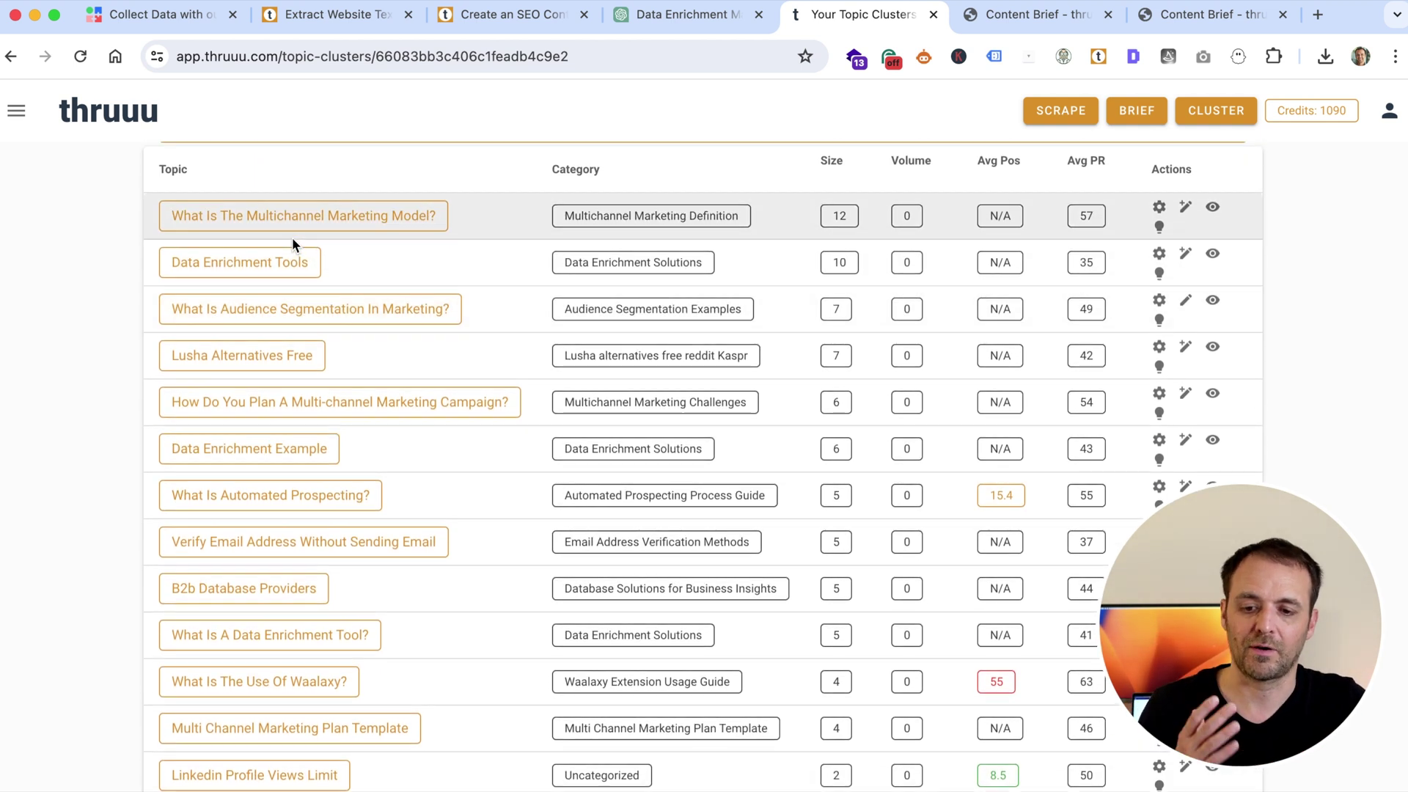
scroll(397, 328, down, 1)
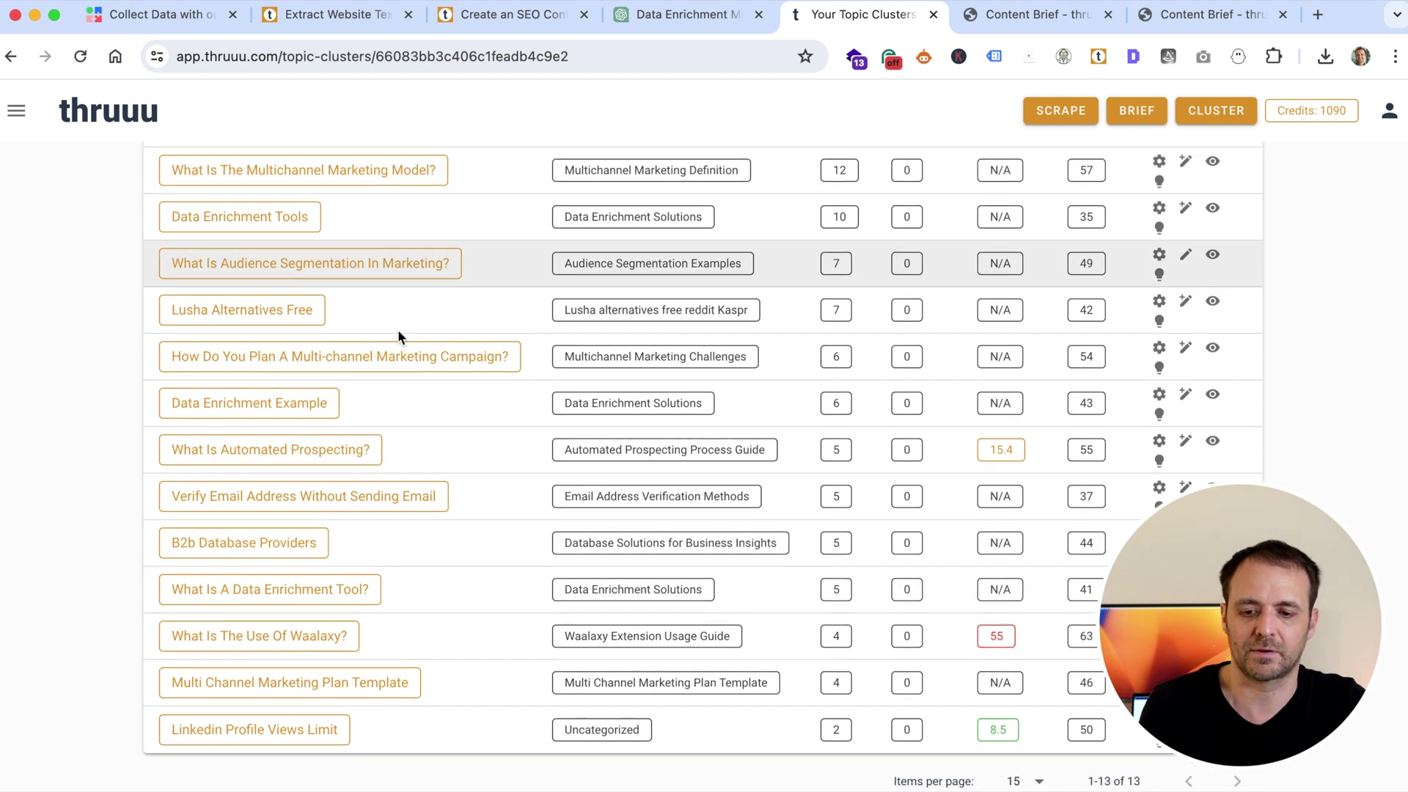
scroll(297, 490, up, 1)
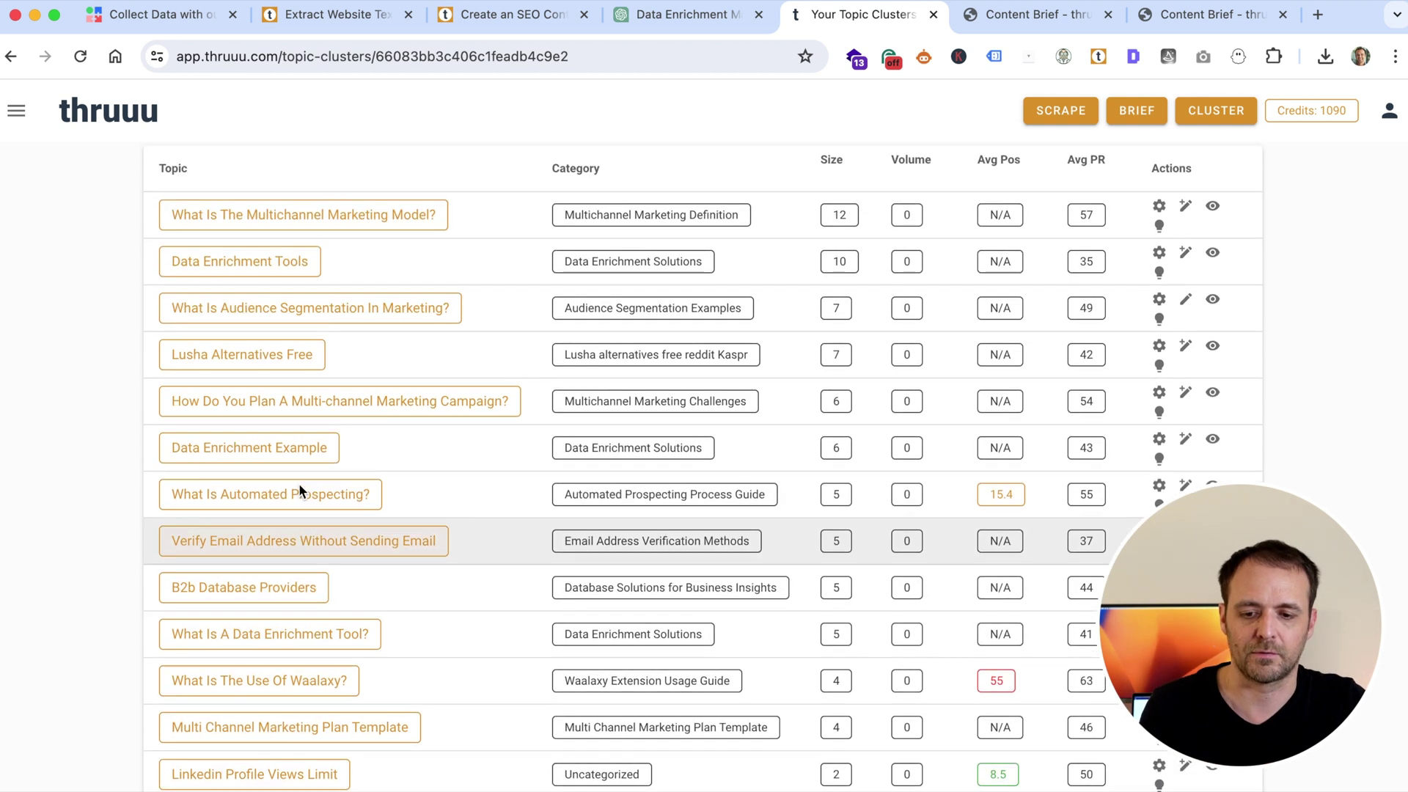